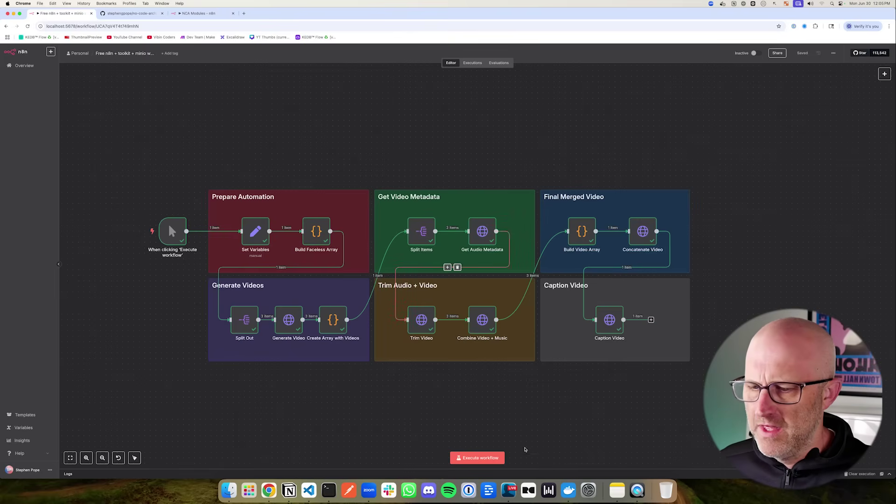
# Execute the workflow and review the image, audio and base_url fields of the Set Variables node
pyautogui.click(481, 457)
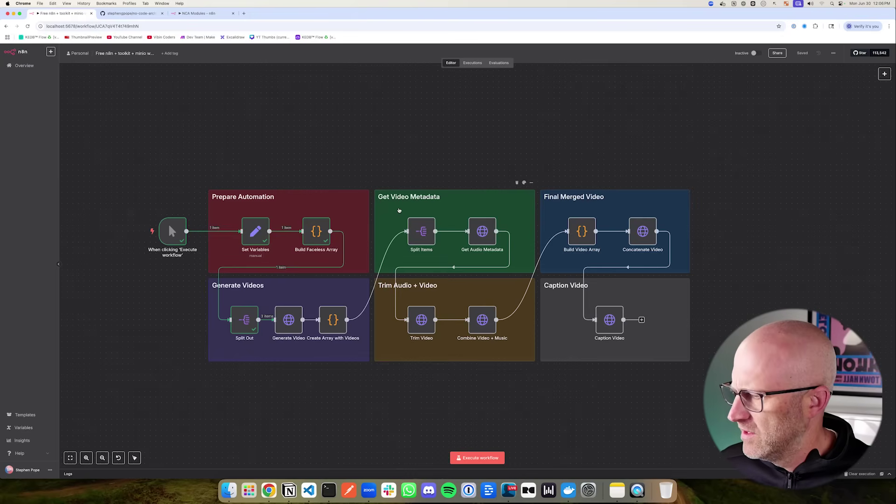
pyautogui.doubleClick(256, 230)
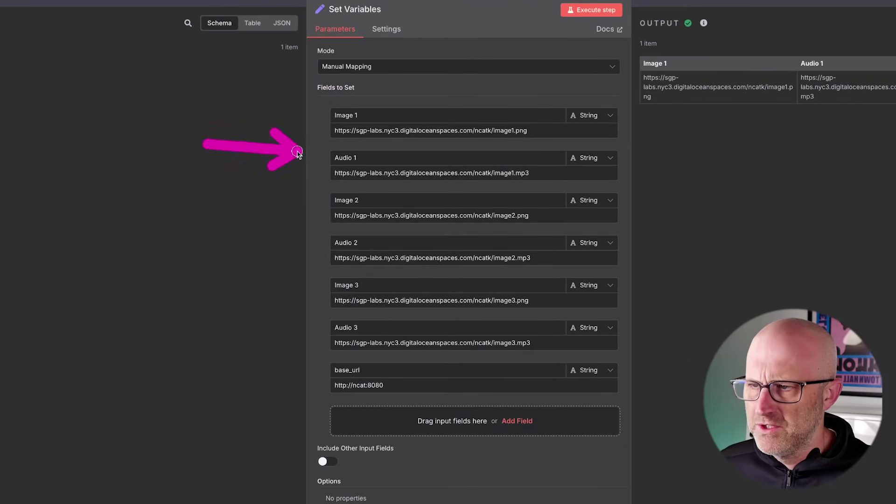
pyautogui.moveTo(219, 131); pyautogui.dragTo(287, 320)
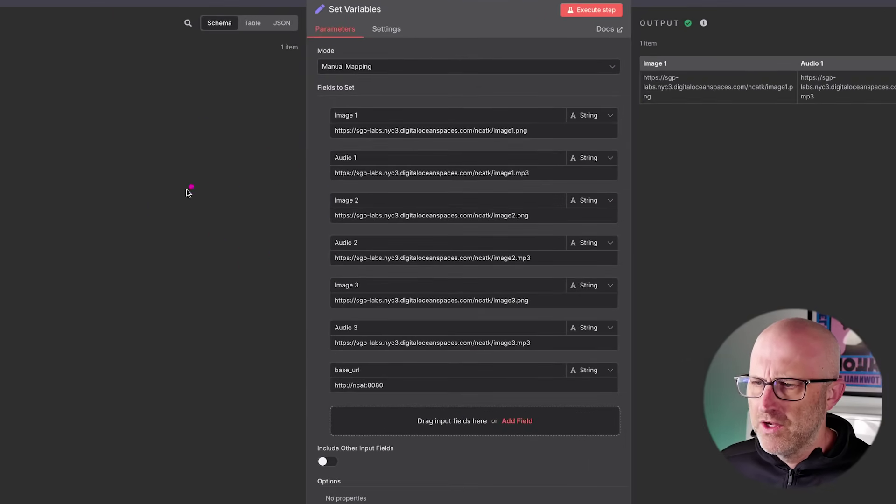
pyautogui.moveTo(161, 213)
pyautogui.mouseDown()
pyautogui.moveTo(277, 152)
pyautogui.moveTo(280, 282)
pyautogui.mouseUp()
pyautogui.moveTo(228, 407)
pyautogui.mouseDown()
pyautogui.moveTo(308, 376)
pyautogui.moveTo(312, 392)
pyautogui.mouseUp()
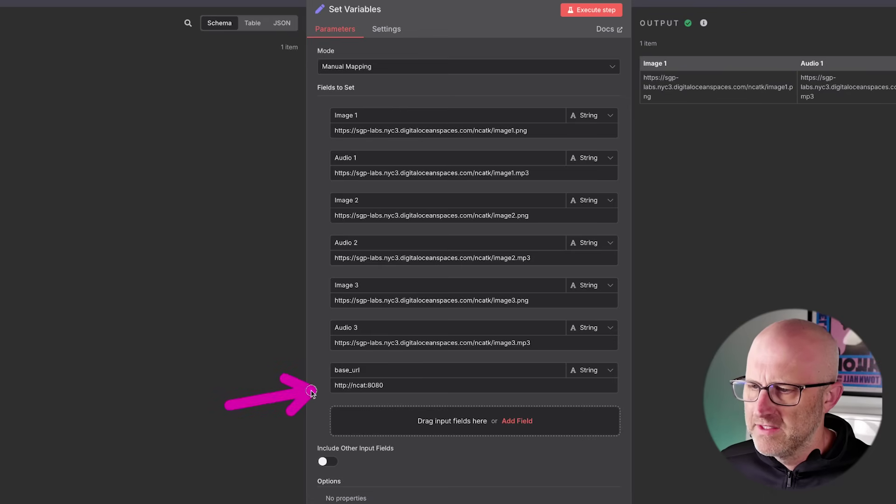
pyautogui.moveTo(222, 256)
pyautogui.mouseDown()
pyautogui.moveTo(272, 224)
pyautogui.moveTo(303, 223)
pyautogui.moveTo(297, 369)
pyautogui.mouseUp()
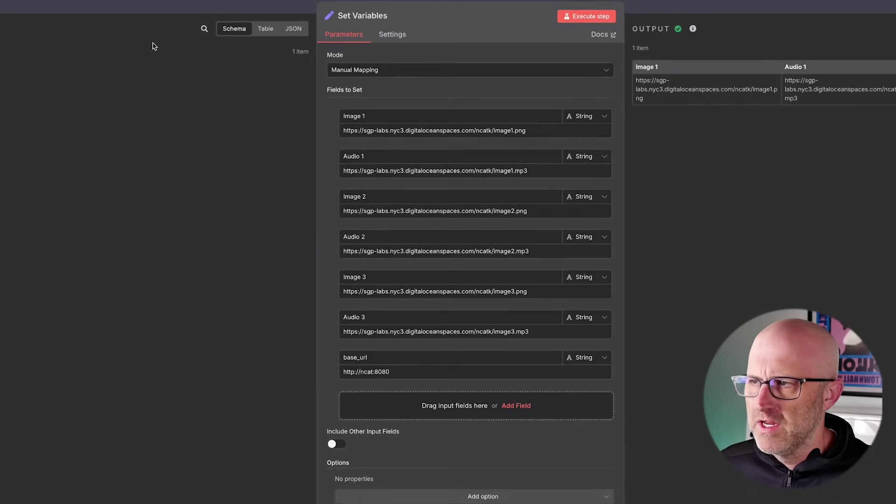
pyautogui.press('Escape')
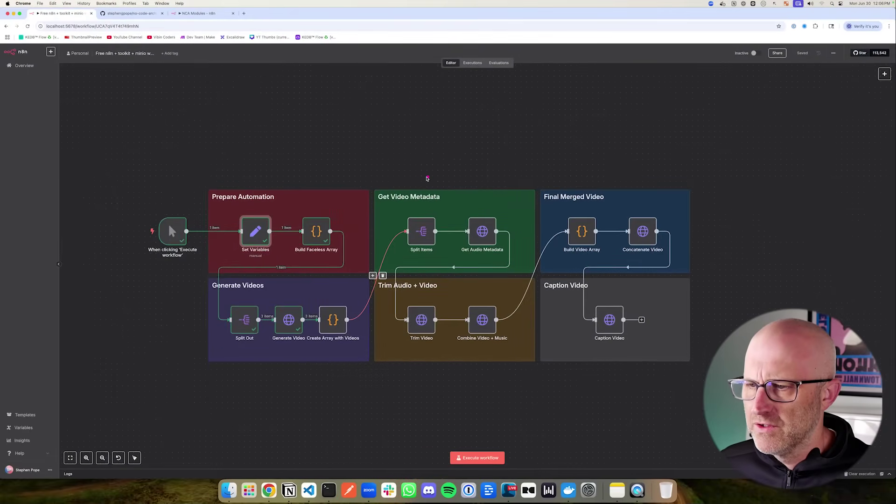
# Inspect the JavaScript code and scenes output of the Build Faceless Array node
pyautogui.moveTo(434, 157)
pyautogui.mouseDown()
pyautogui.moveTo(420, 201)
pyautogui.moveTo(469, 209)
pyautogui.mouseUp()
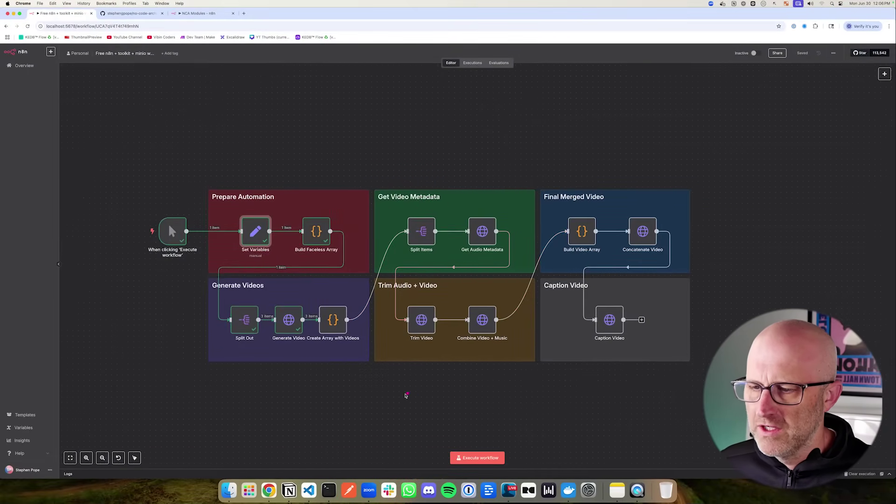
pyautogui.moveTo(401, 396)
pyautogui.mouseDown()
pyautogui.moveTo(430, 367)
pyautogui.moveTo(460, 359)
pyautogui.mouseUp()
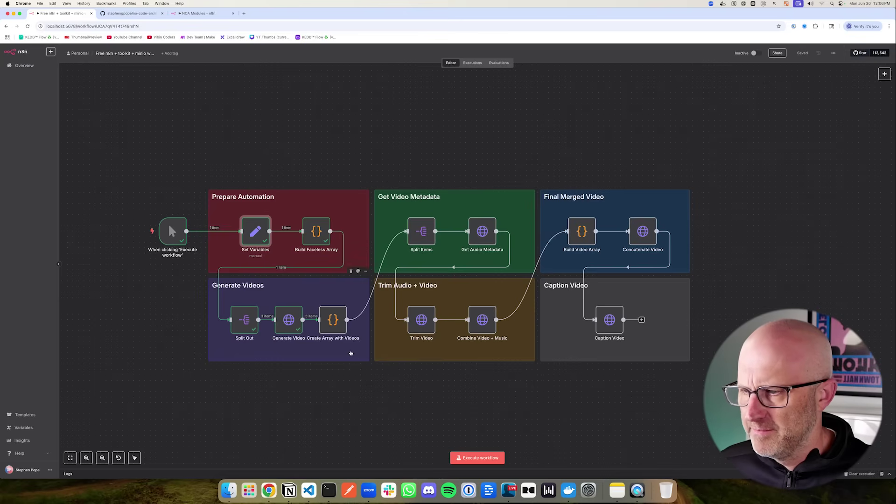
pyautogui.moveTo(335, 162); pyautogui.dragTo(320, 224)
pyautogui.moveTo(286, 156); pyautogui.dragTo(262, 205)
pyautogui.doubleClick(315, 231)
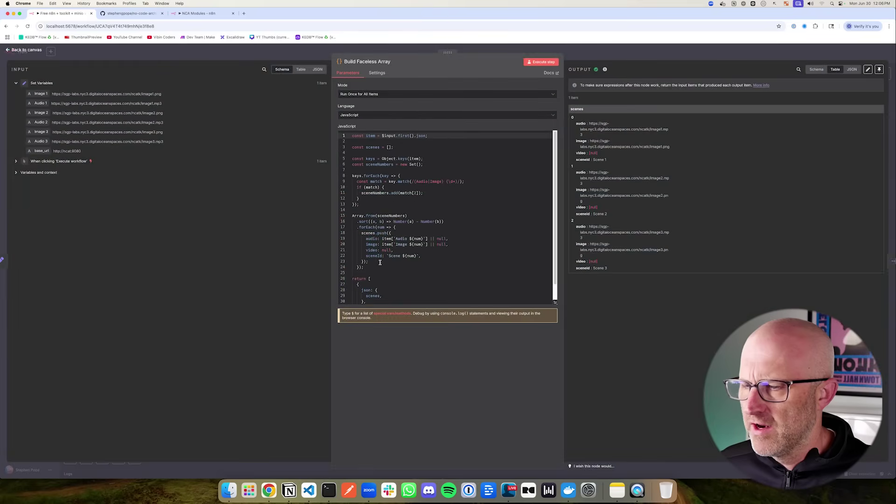
pyautogui.click(316, 49)
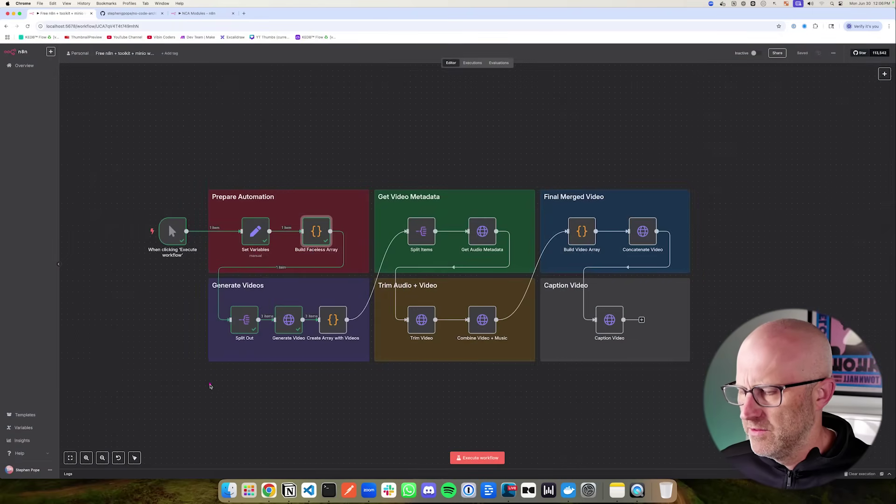
# Review the Image 1 to 3 and Audio 1 to 3 source fields in the Set Variables node
pyautogui.moveTo(229, 392); pyautogui.dragTo(244, 353)
pyautogui.moveTo(227, 393); pyautogui.dragTo(276, 356)
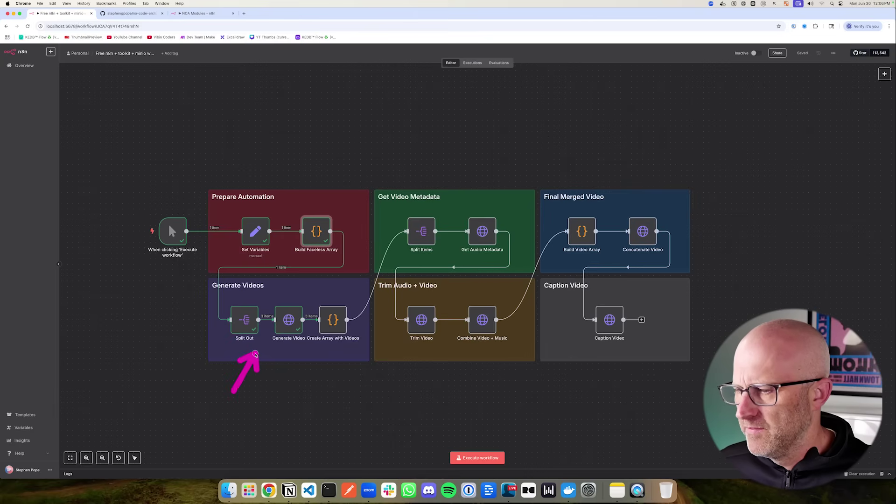
pyautogui.moveTo(286, 272)
pyautogui.mouseDown()
pyautogui.moveTo(267, 301)
pyautogui.moveTo(283, 301)
pyautogui.mouseUp()
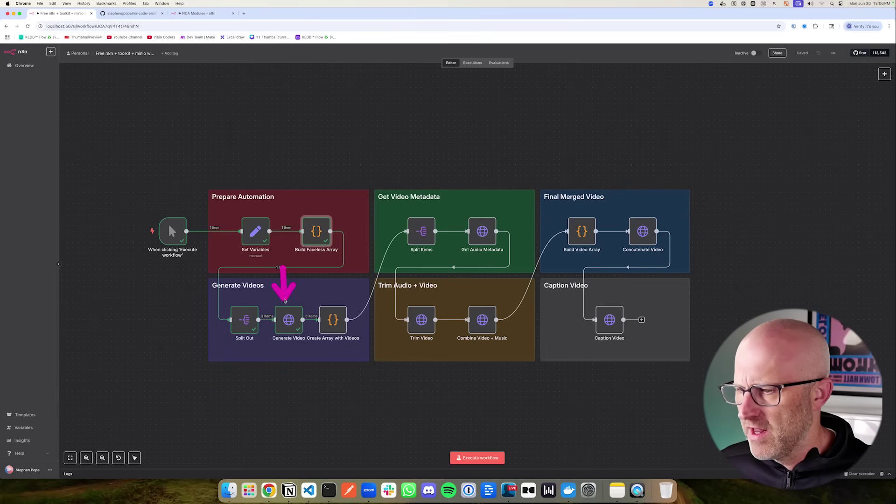
pyautogui.moveTo(343, 130); pyautogui.dragTo(374, 136)
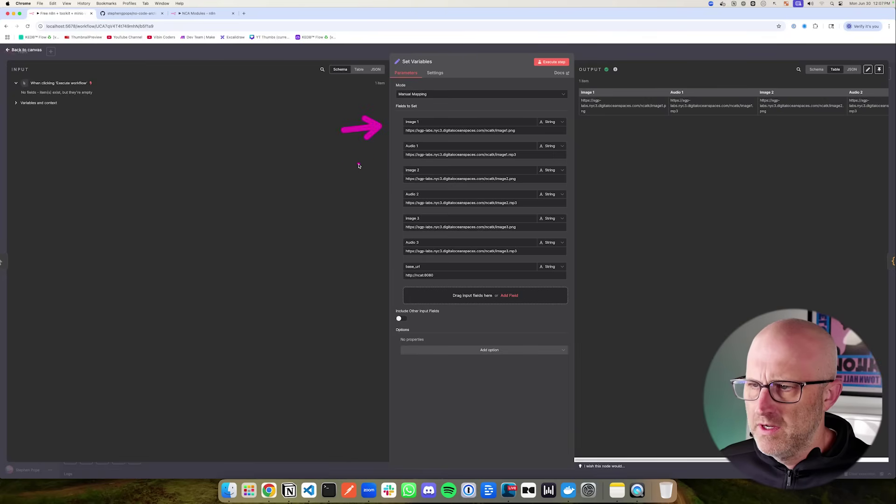
pyautogui.moveTo(357, 168); pyautogui.dragTo(383, 171)
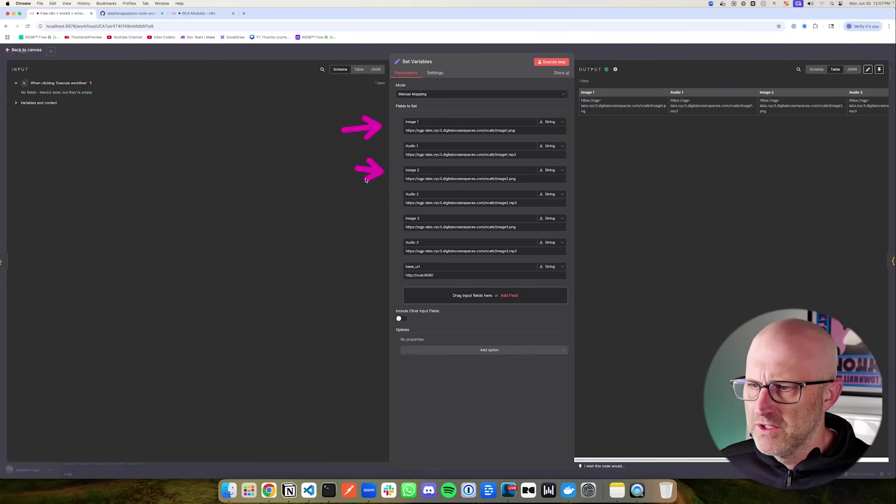
pyautogui.moveTo(338, 217); pyautogui.dragTo(376, 227)
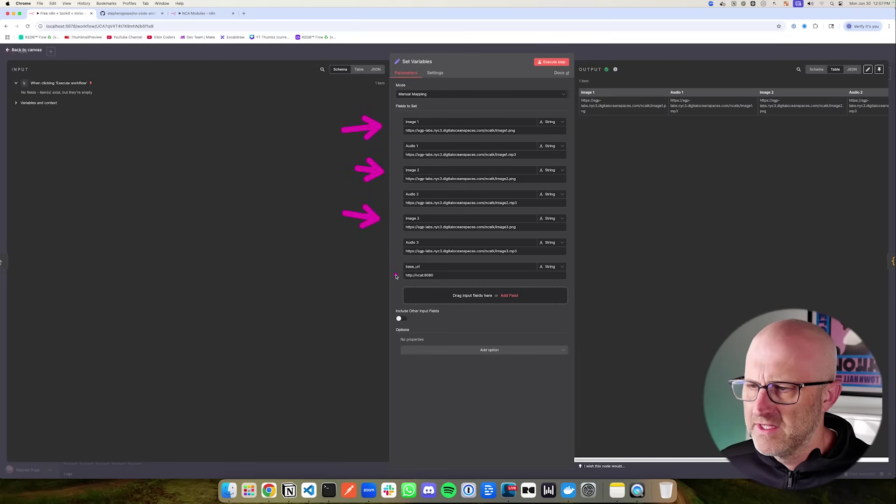
pyautogui.moveTo(341, 154); pyautogui.dragTo(375, 150)
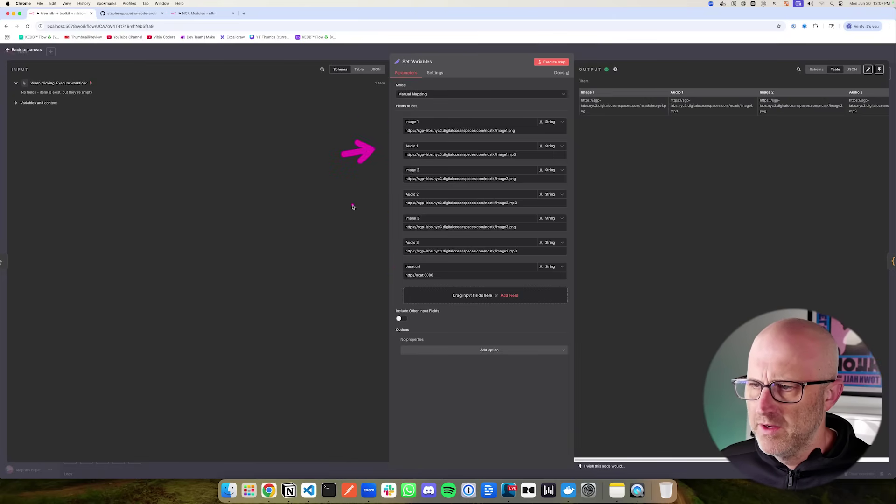
pyautogui.moveTo(352, 207)
pyautogui.mouseDown()
pyautogui.moveTo(375, 196)
pyautogui.moveTo(371, 209)
pyautogui.mouseUp()
pyautogui.moveTo(350, 255); pyautogui.dragTo(374, 246)
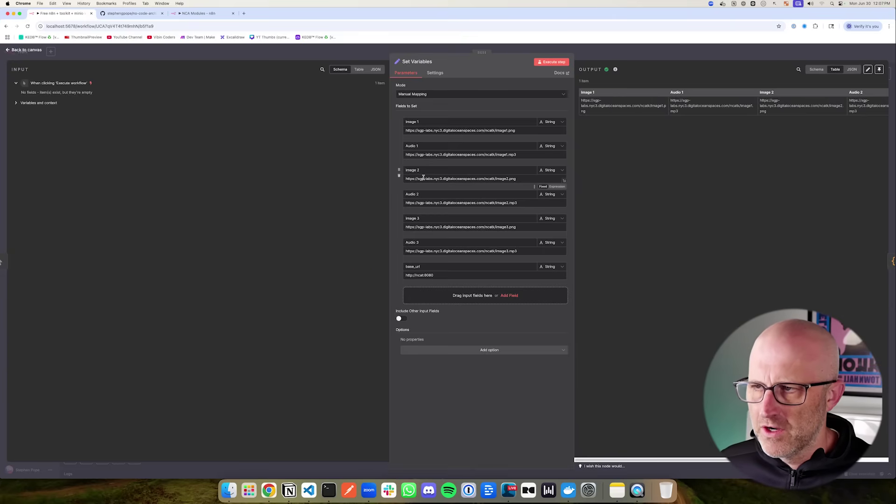
pyautogui.press('Escape')
# Open the Generate Video node and copy the response video URL of Scene 1 from its output table
pyautogui.moveTo(337, 263); pyautogui.dragTo(380, 232)
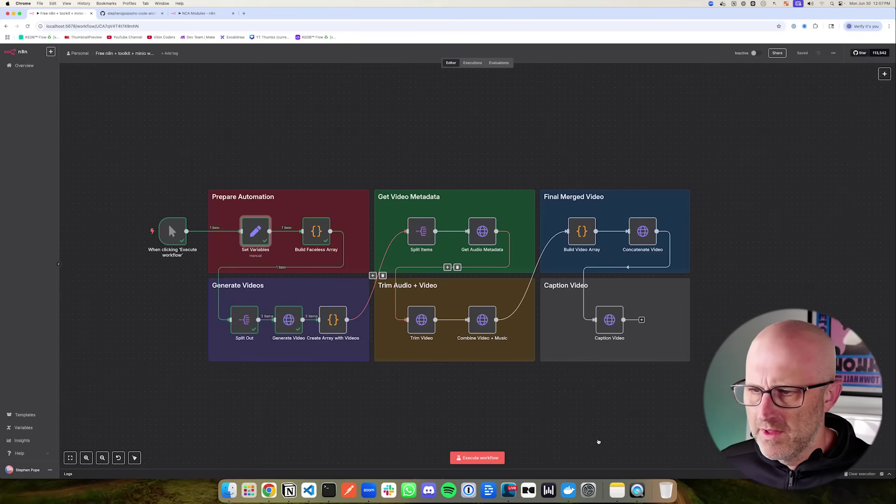
pyautogui.moveTo(327, 163); pyautogui.dragTo(318, 201)
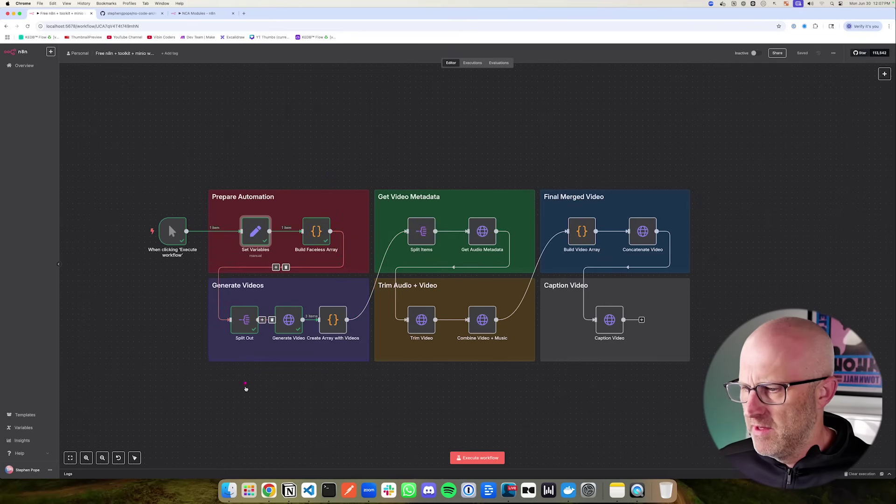
pyautogui.moveTo(246, 399); pyautogui.dragTo(246, 348)
pyautogui.moveTo(279, 401); pyautogui.dragTo(294, 322)
pyautogui.doubleClick(289, 320)
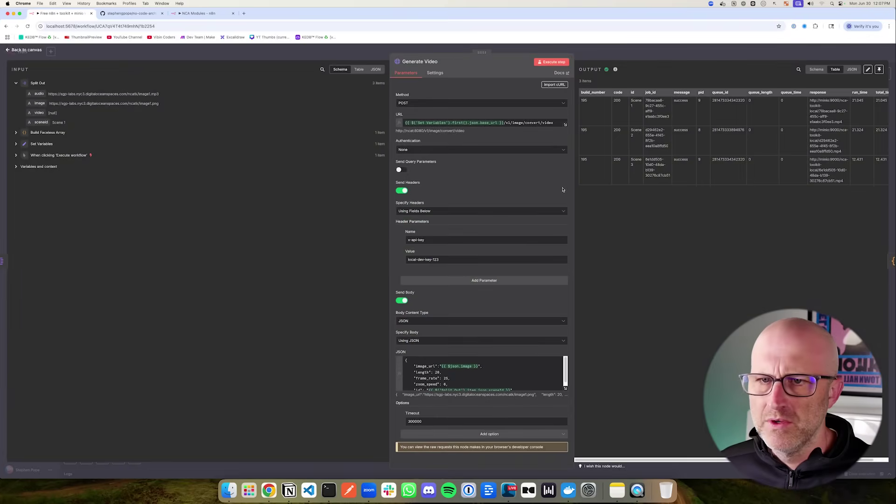
pyautogui.hscroll(2, 724, 140)
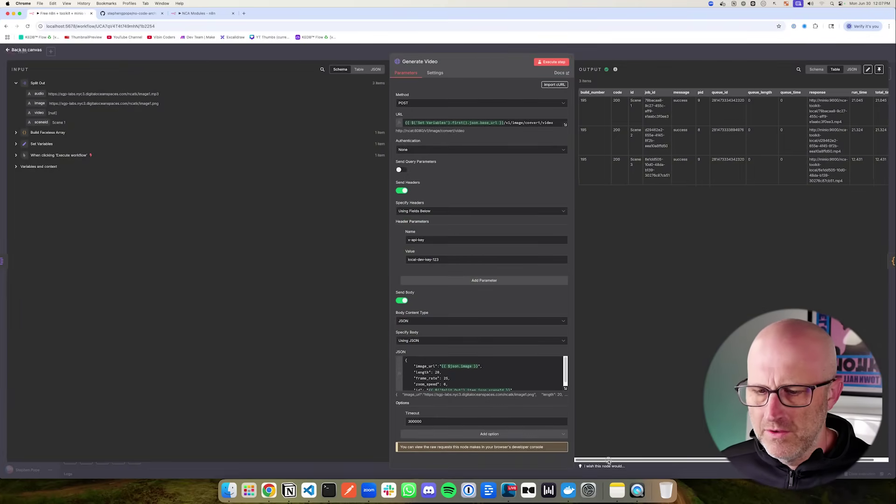
pyautogui.moveTo(830, 124); pyautogui.dragTo(795, 103)
pyautogui.rightClick(798, 102)
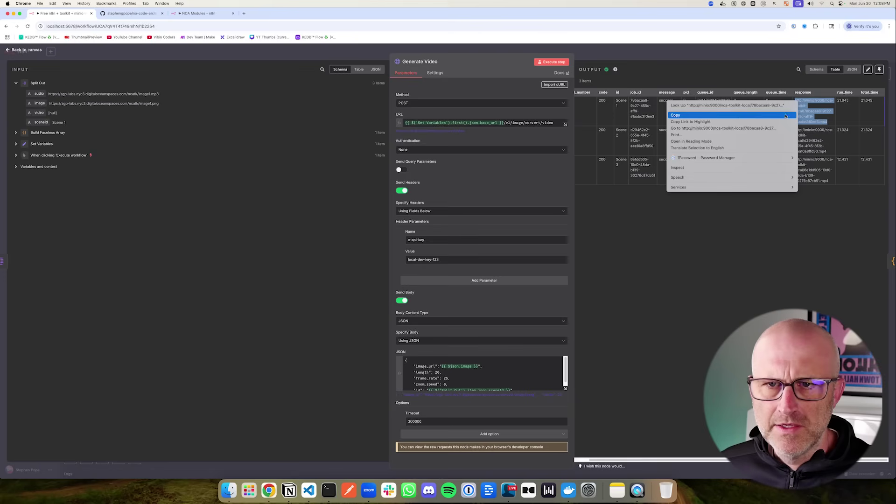
pyautogui.click(703, 116)
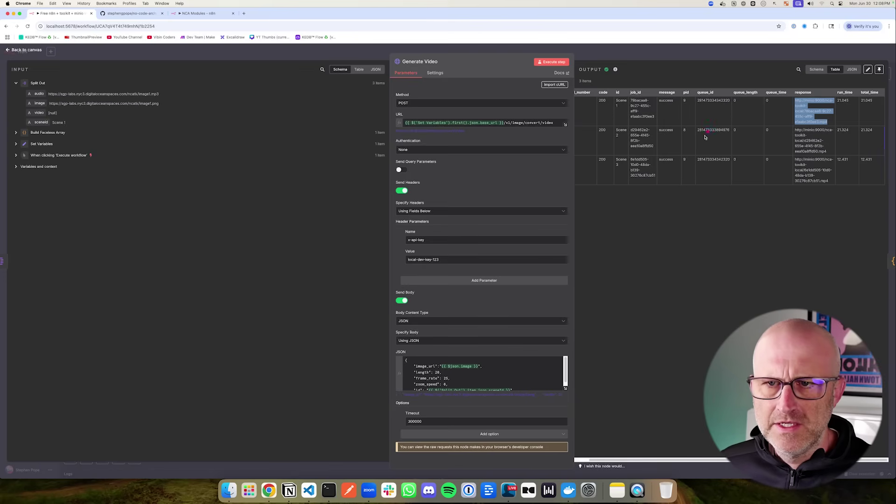
# Load the copied video URL in a new browser tab, replacing the host minio with localhost
pyautogui.click(246, 15)
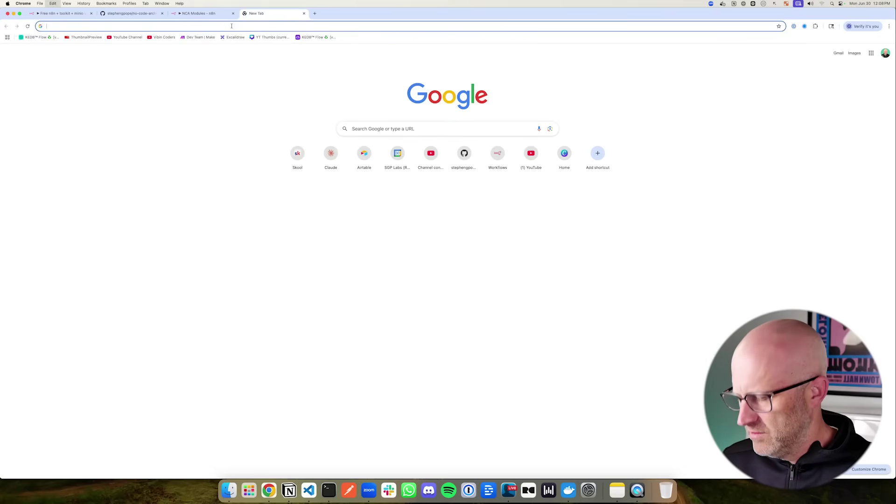
pyautogui.press('super+v')
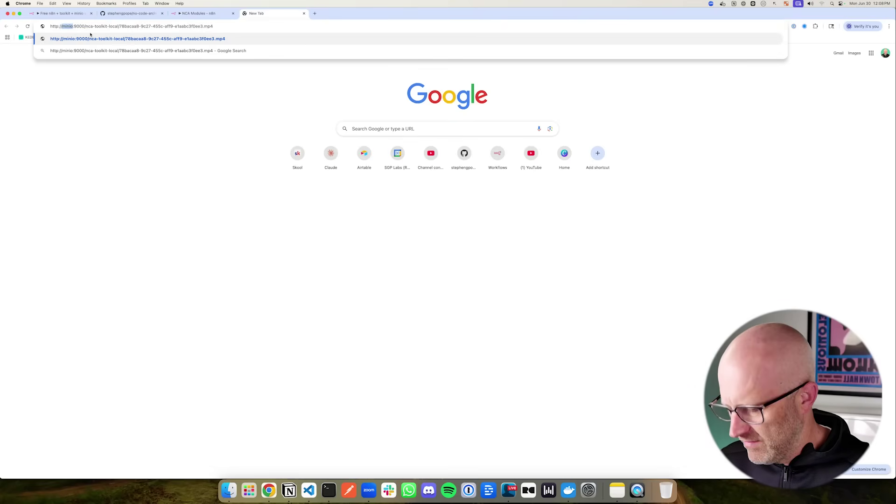
pyautogui.write('localhost')
pyautogui.press('Return')
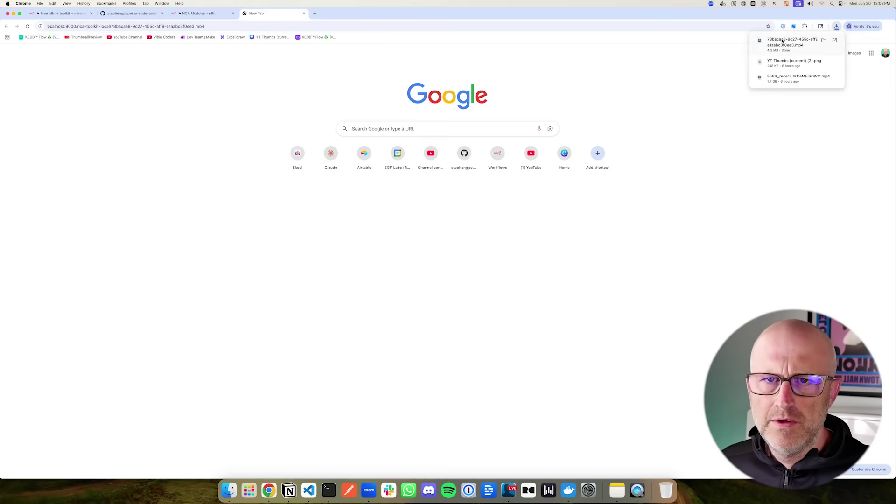
# Open the downloaded MP4 in QuickTime Player, preview a few seconds of the Scene 1 video, and close it
pyautogui.click(782, 41)
pyautogui.moveTo(148, 12); pyautogui.dragTo(355, 12)
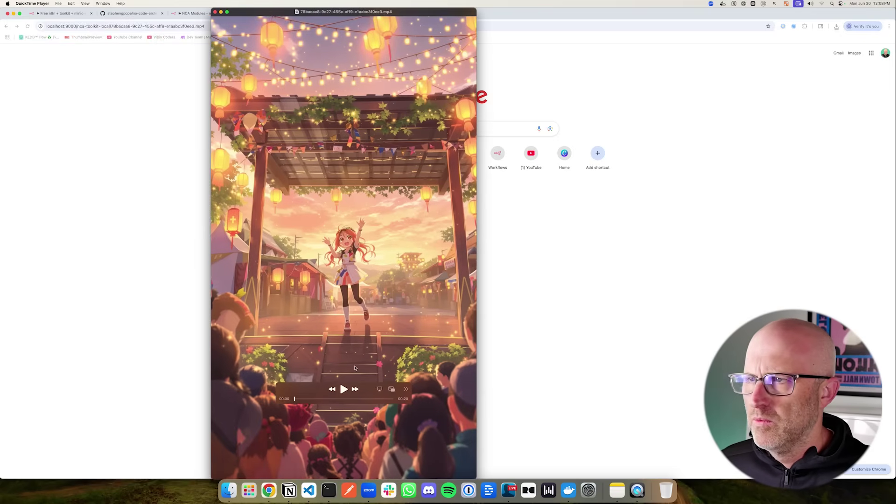
pyautogui.click(344, 390)
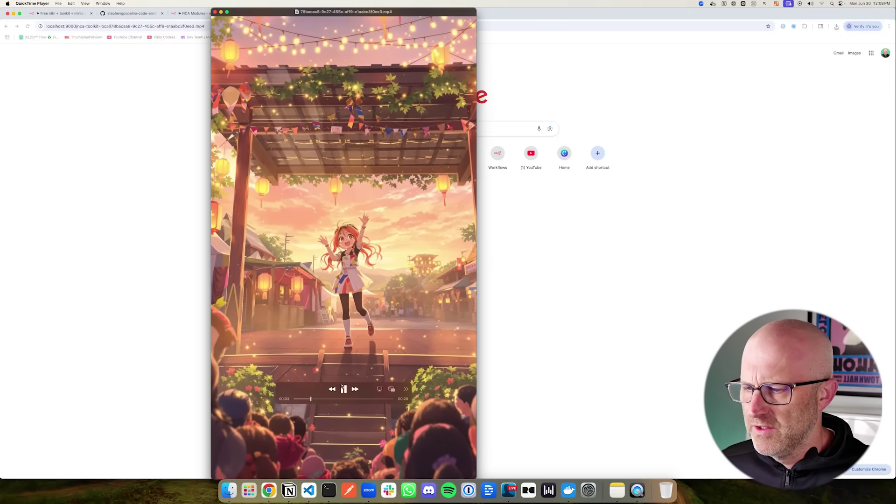
pyautogui.click(344, 391)
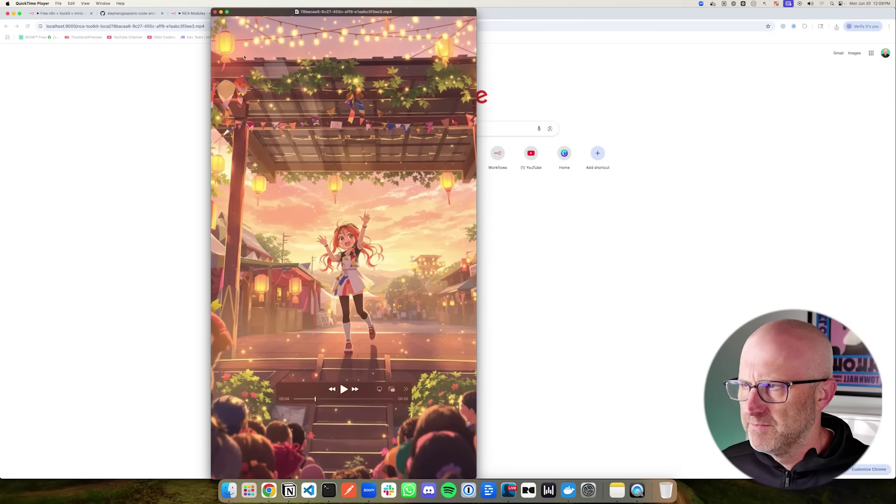
pyautogui.click(215, 12)
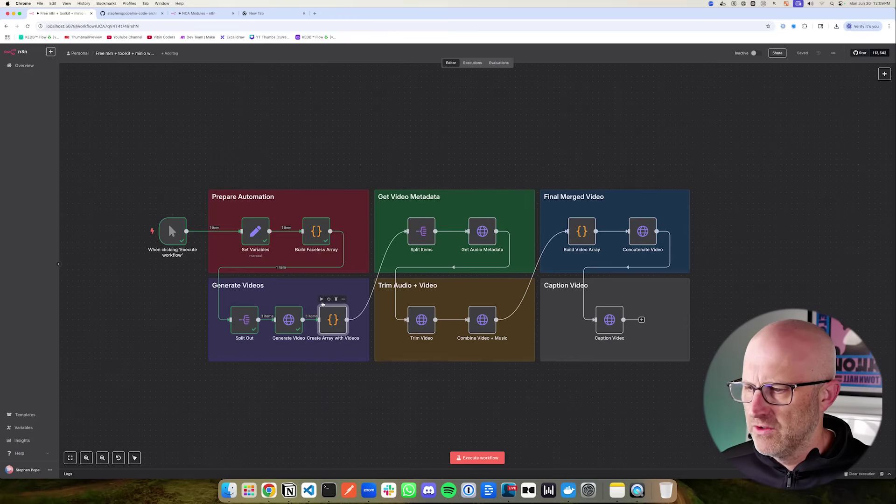
# Run the Create Array with Videos node and inspect its code and scenes output
pyautogui.click(322, 299)
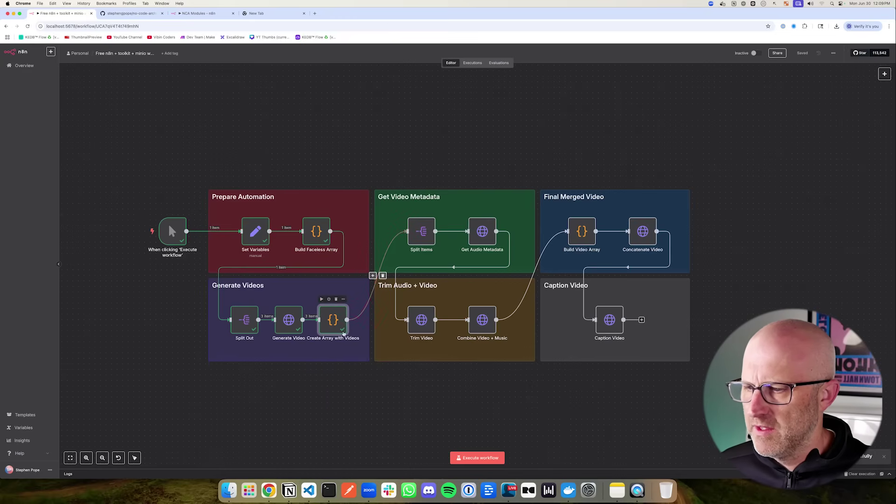
pyautogui.doubleClick(329, 324)
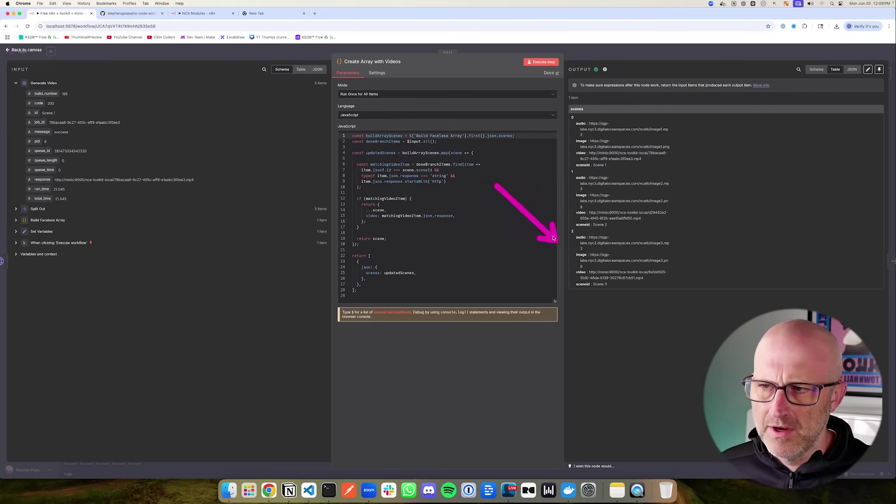
pyautogui.press('Escape')
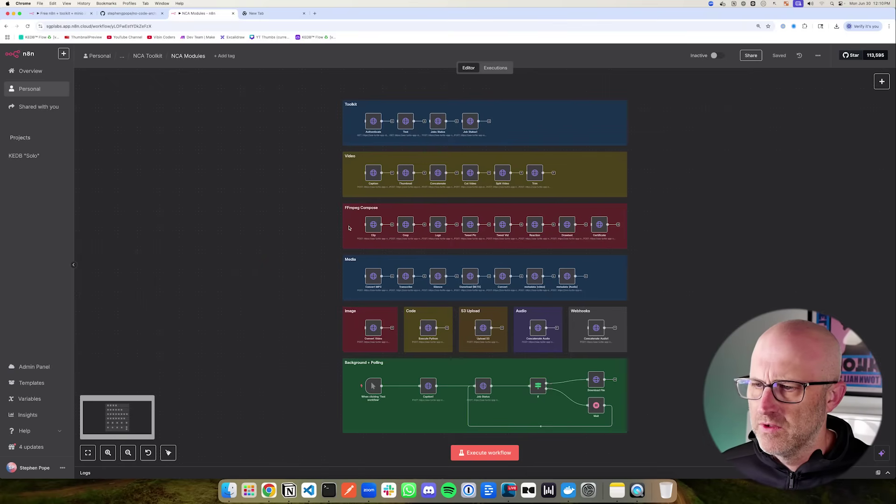
# Return to the faceless video workflow's browser tab and run the Get Audio Metadata node
pyautogui.click(80, 13)
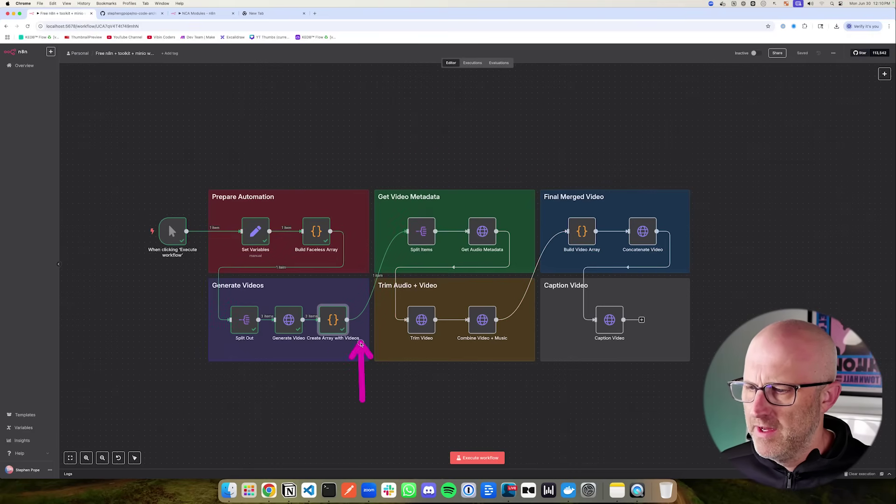
pyautogui.click(471, 210)
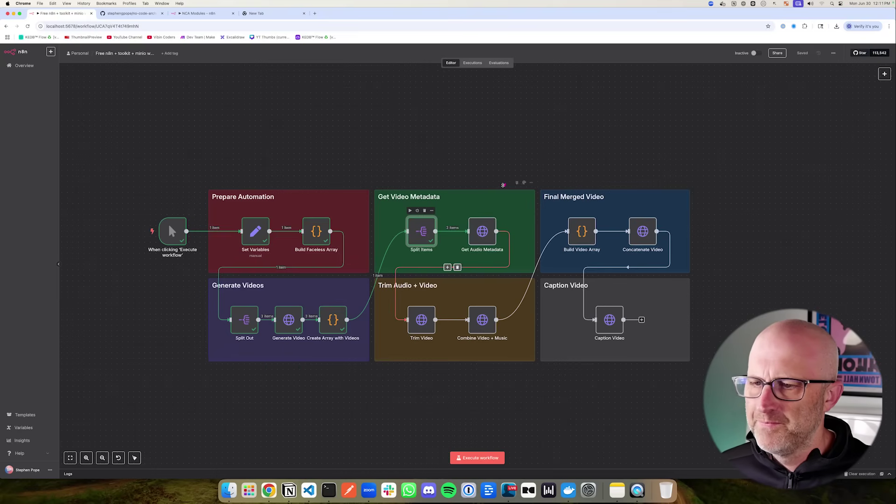
# Execute the Get Audio Metadata node from its settings, review the returned metadata, and return to the workflow canvas
pyautogui.doubleClick(482, 230)
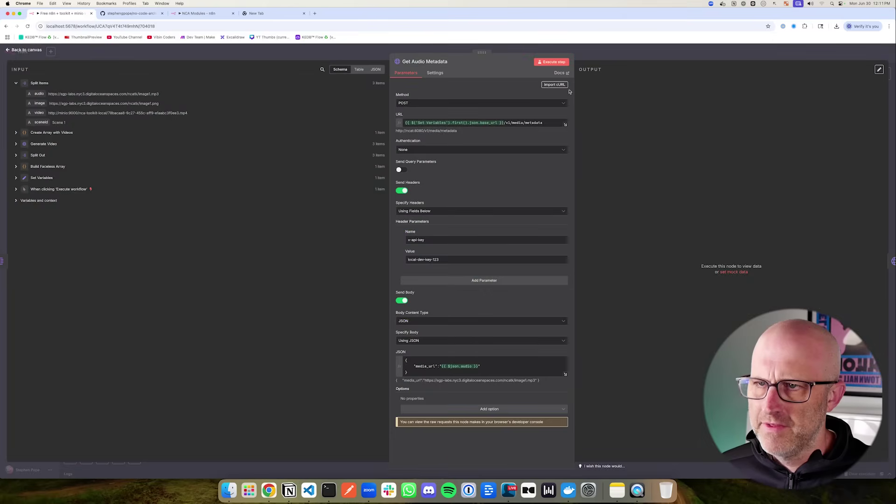
pyautogui.click(551, 62)
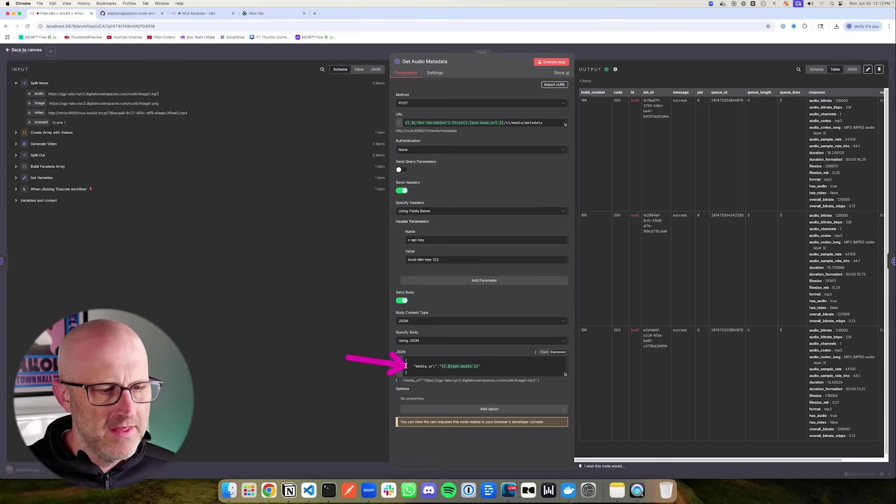
pyautogui.click(378, 52)
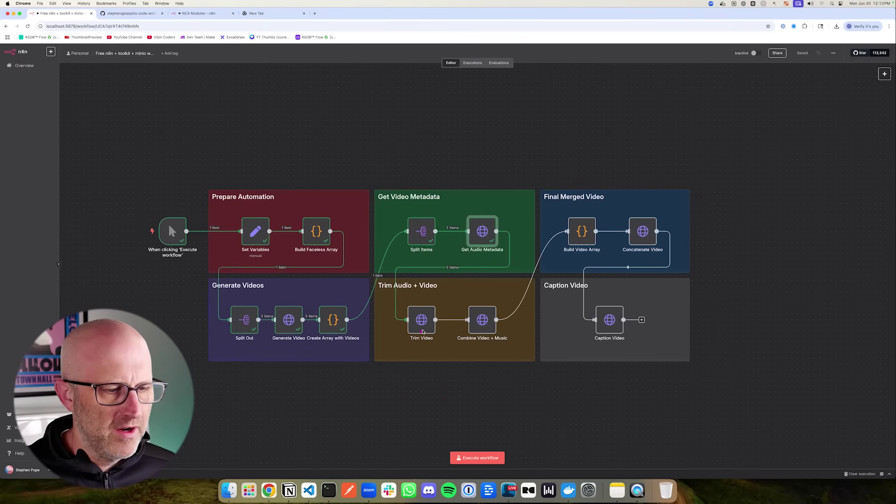
# Run the Trim Video node and the Combine Audio + Video node in the Trim Audio + Video section
pyautogui.click(410, 299)
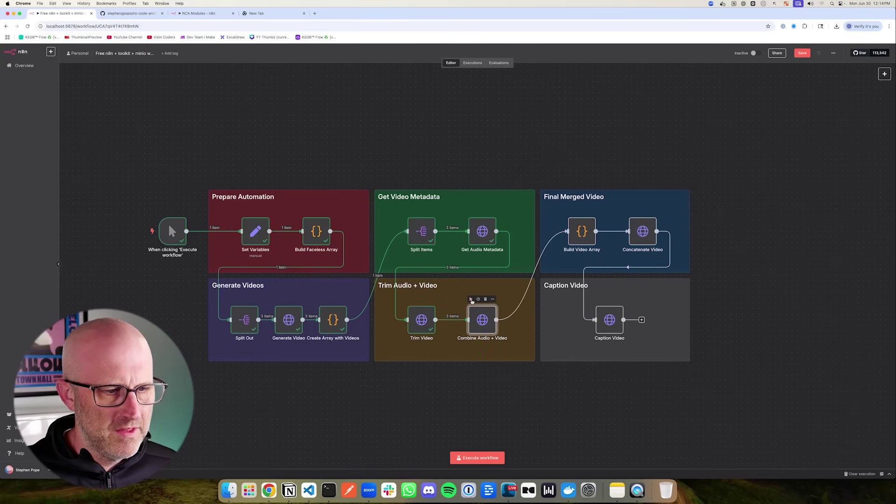
pyautogui.click(471, 299)
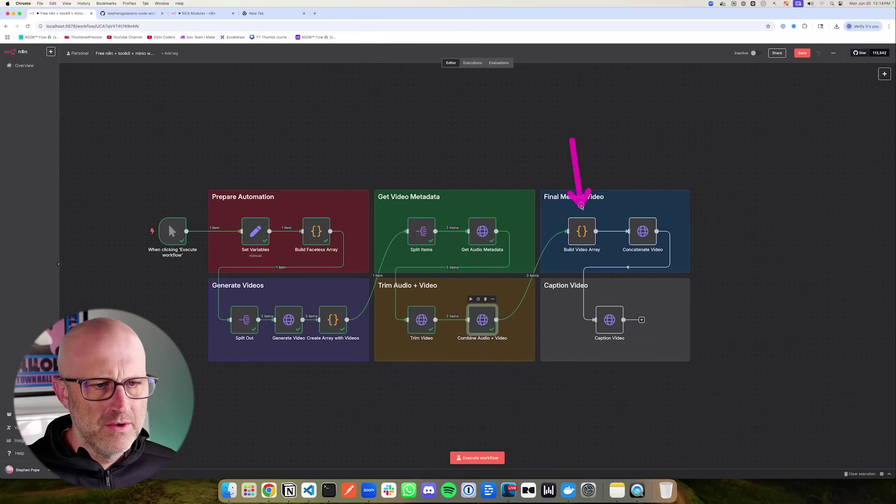
pyautogui.moveTo(596, 224)
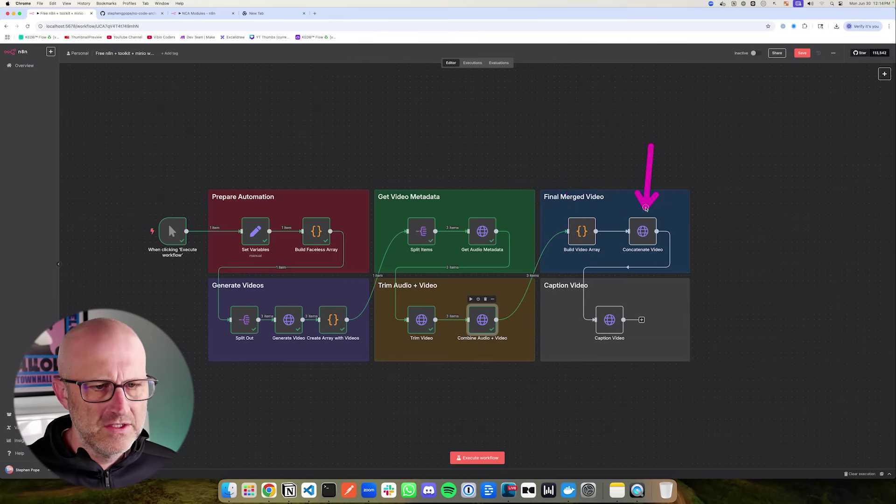
pyautogui.moveTo(649, 226)
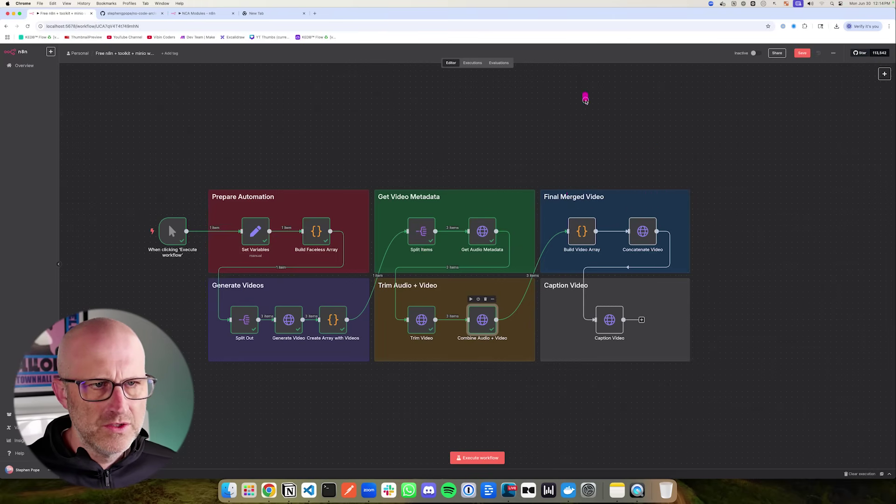
pyautogui.moveTo(585, 100)
pyautogui.mouseDown()
pyautogui.moveTo(587, 91)
pyautogui.moveTo(630, 89)
pyautogui.moveTo(593, 160)
pyautogui.mouseUp()
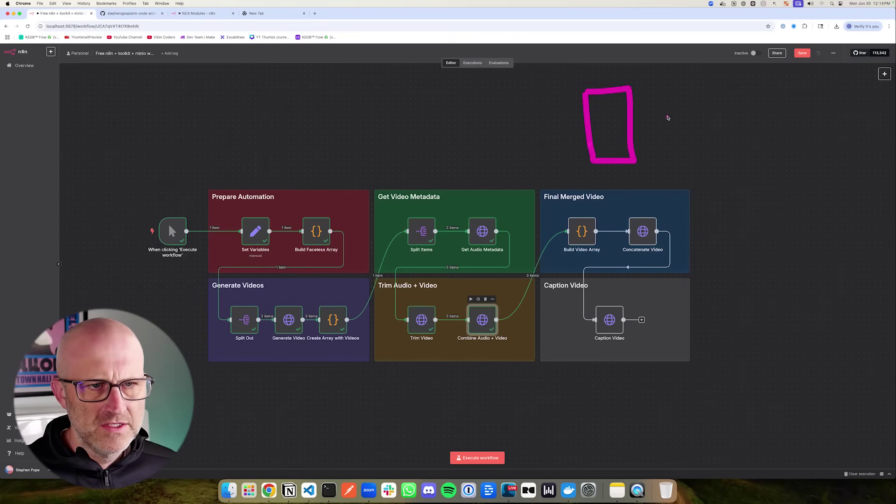
pyautogui.moveTo(657, 88)
pyautogui.mouseDown()
pyautogui.moveTo(657, 149)
pyautogui.moveTo(697, 85)
pyautogui.moveTo(698, 158)
pyautogui.moveTo(658, 140)
pyautogui.mouseUp()
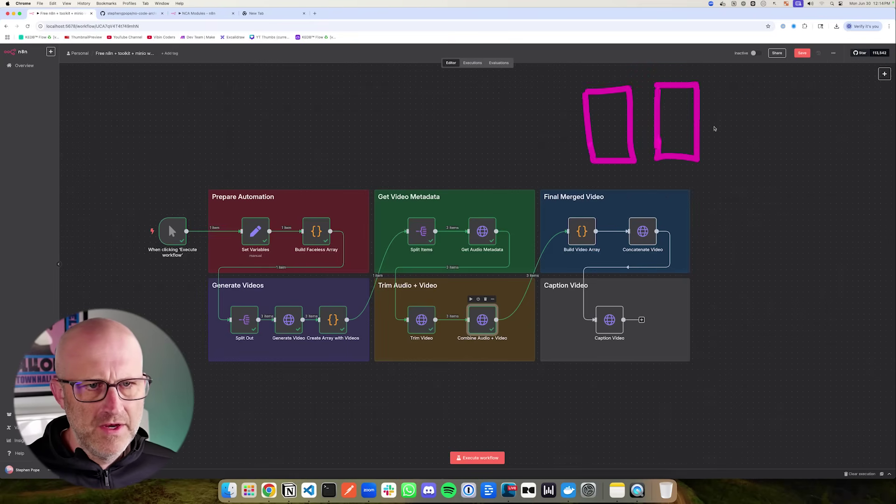
pyautogui.moveTo(721, 85)
pyautogui.mouseDown()
pyautogui.moveTo(766, 82)
pyautogui.moveTo(756, 161)
pyautogui.moveTo(733, 147)
pyautogui.mouseUp()
pyautogui.moveTo(650, 216)
pyautogui.mouseDown()
pyautogui.moveTo(626, 169)
pyautogui.moveTo(628, 183)
pyautogui.mouseUp()
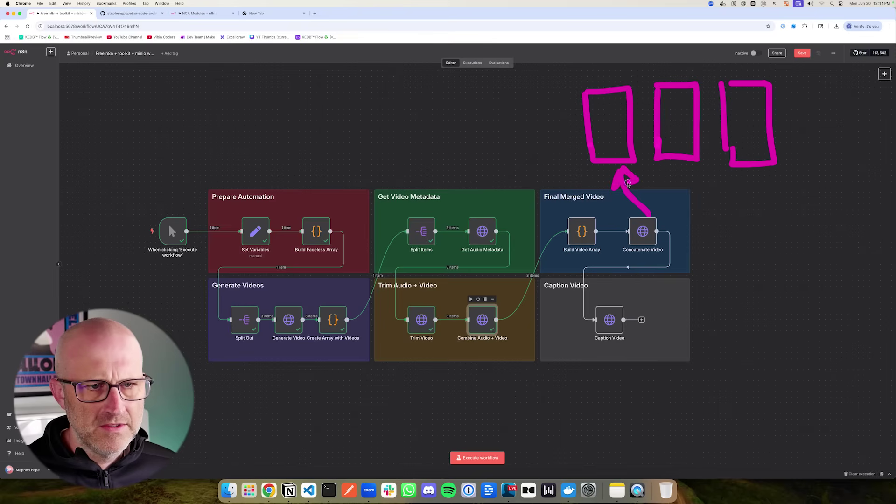
pyautogui.moveTo(671, 226)
pyautogui.mouseDown()
pyautogui.moveTo(683, 193)
pyautogui.moveTo(690, 221)
pyautogui.mouseUp()
pyautogui.moveTo(668, 214); pyautogui.dragTo(741, 205)
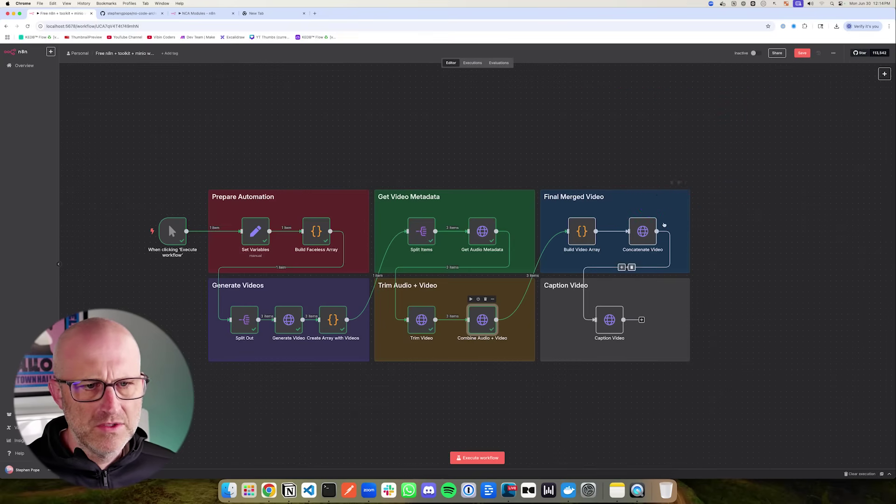
pyautogui.moveTo(660, 171); pyautogui.dragTo(644, 210)
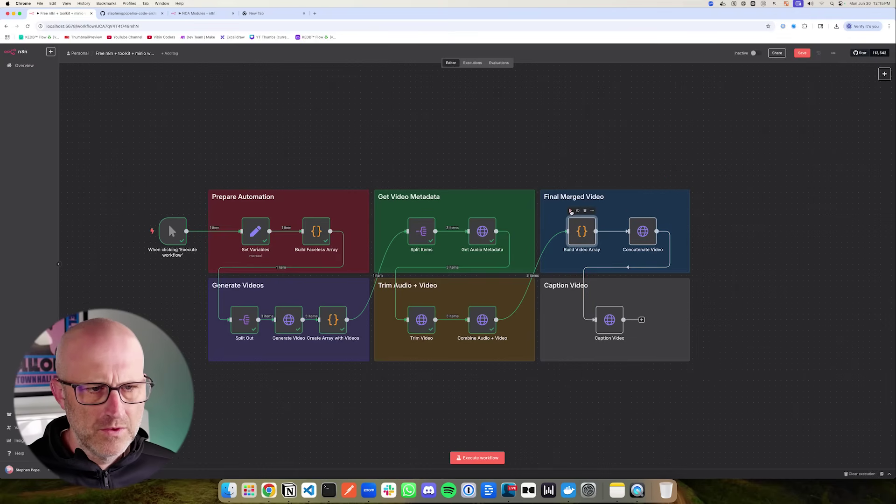
# Run the Build Video Array and Concatenate Video nodes in the Final Merged Video section
pyautogui.click(571, 211)
pyautogui.click(631, 211)
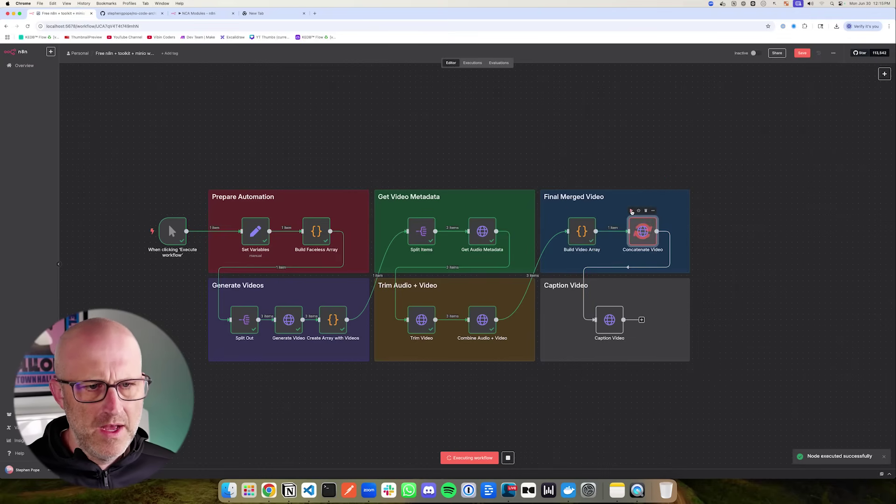
pyautogui.moveTo(719, 190); pyautogui.dragTo(675, 224)
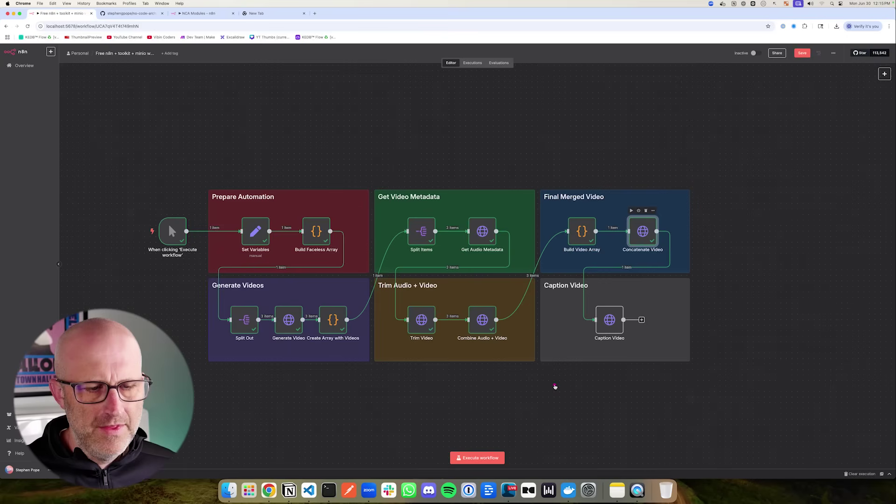
pyautogui.moveTo(557, 388); pyautogui.dragTo(603, 331)
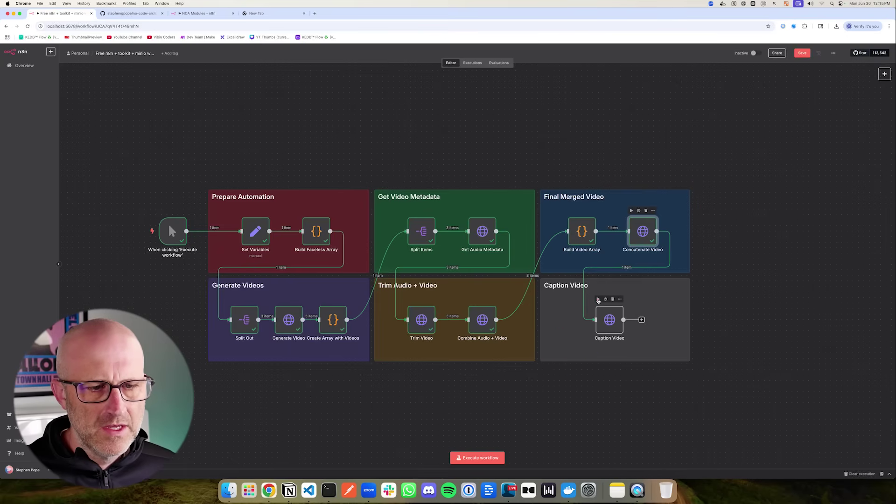
# Run the Caption Video node and copy the captioned MP4's URL from the response in its output
pyautogui.click(599, 301)
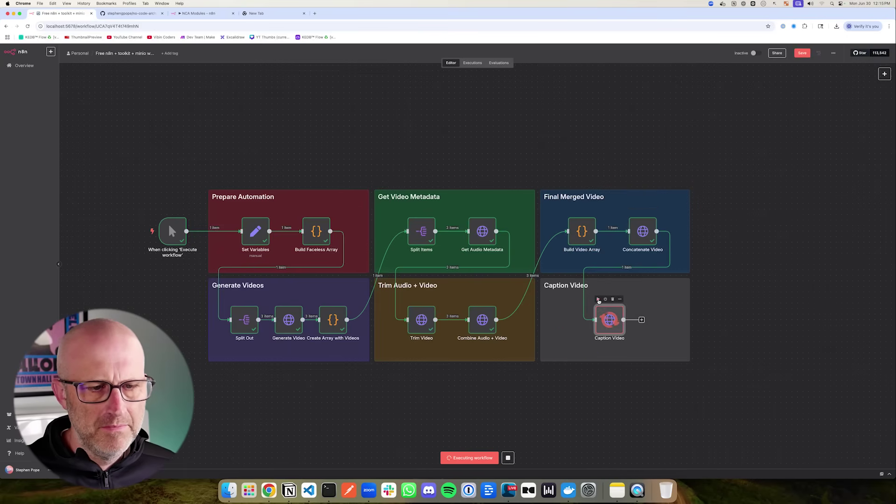
pyautogui.doubleClick(609, 319)
pyautogui.moveTo(766, 176); pyautogui.dragTo(793, 135)
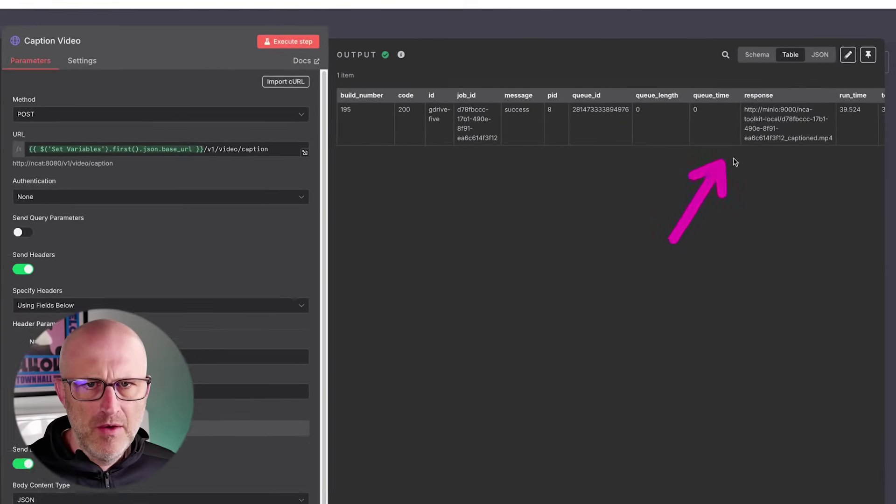
pyautogui.moveTo(858, 117); pyautogui.dragTo(816, 102)
pyautogui.rightClick(733, 112)
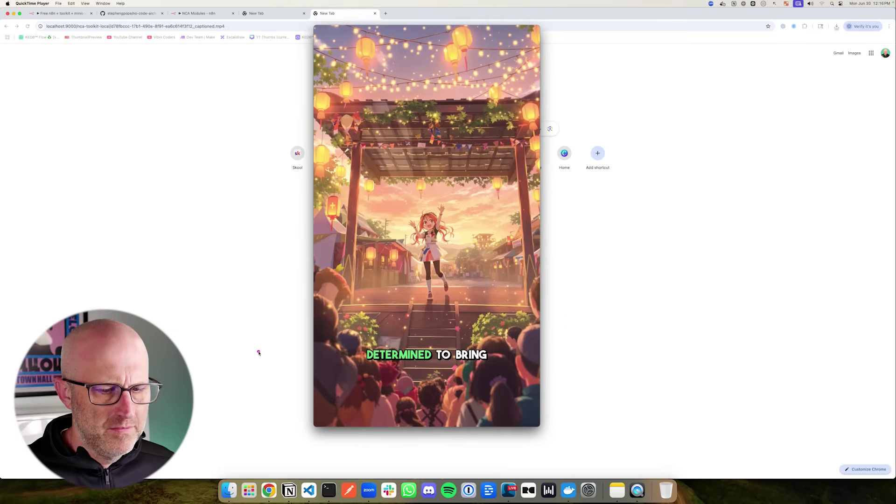
# Play a few seconds of the captioned video in QuickTime Player, pause it, and skip ahead to a further scene
pyautogui.moveTo(453, 414)
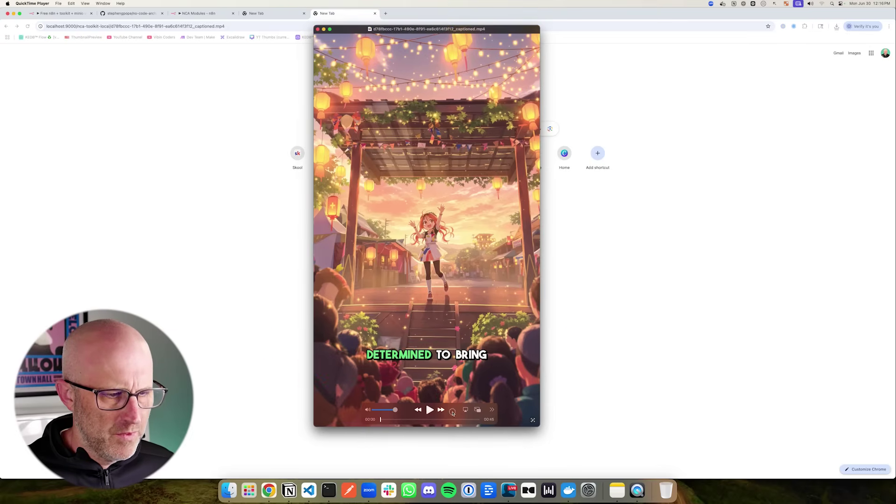
pyautogui.moveTo(453, 414); pyautogui.dragTo(449, 404)
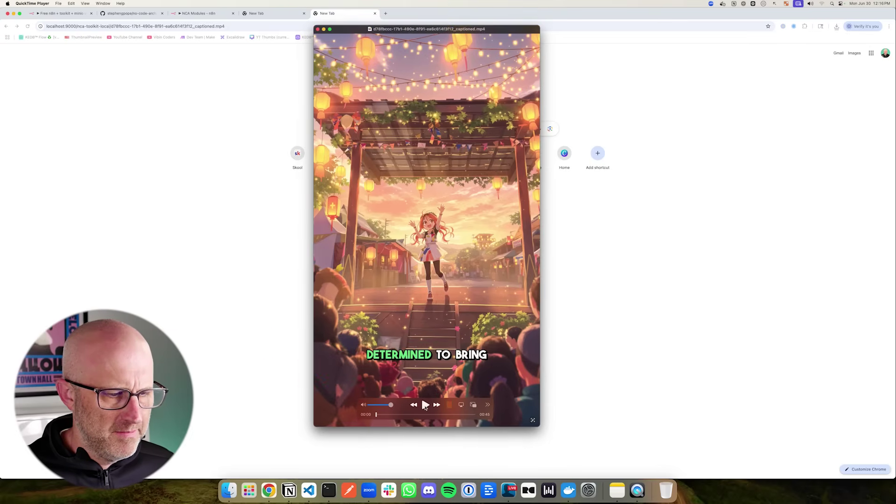
pyautogui.click(425, 405)
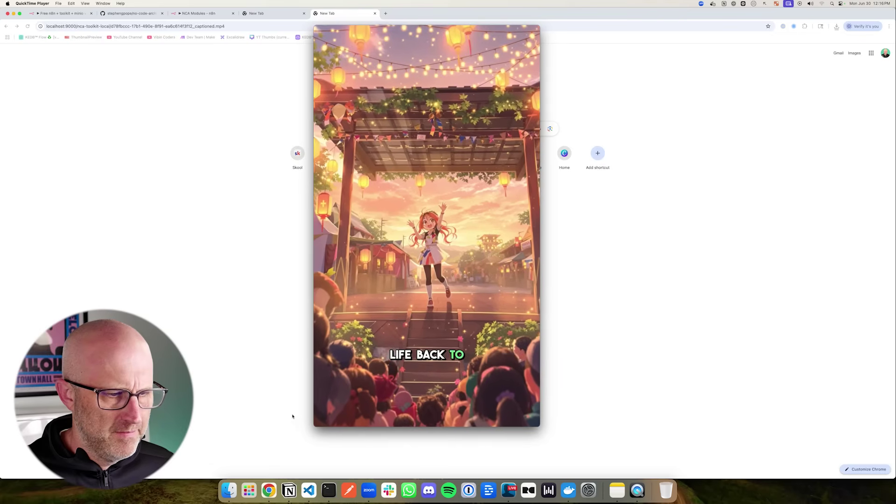
pyautogui.moveTo(336, 377)
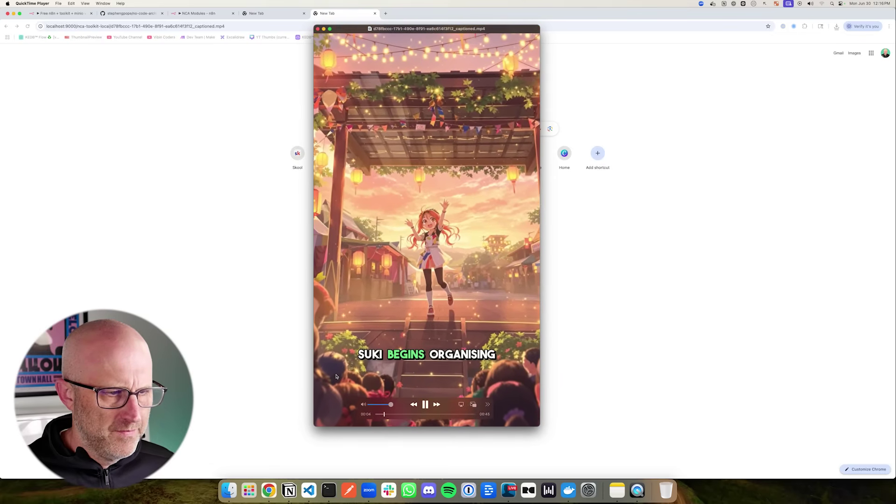
pyautogui.press('space')
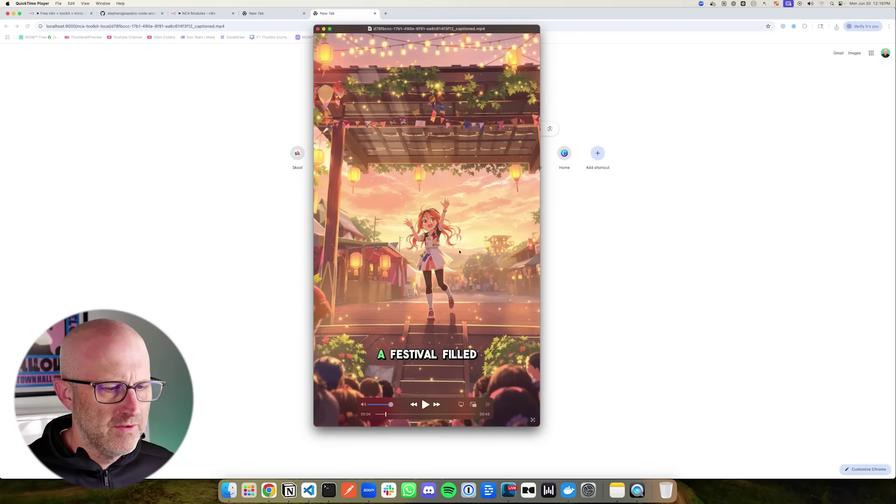
pyautogui.moveTo(386, 414); pyautogui.dragTo(455, 414)
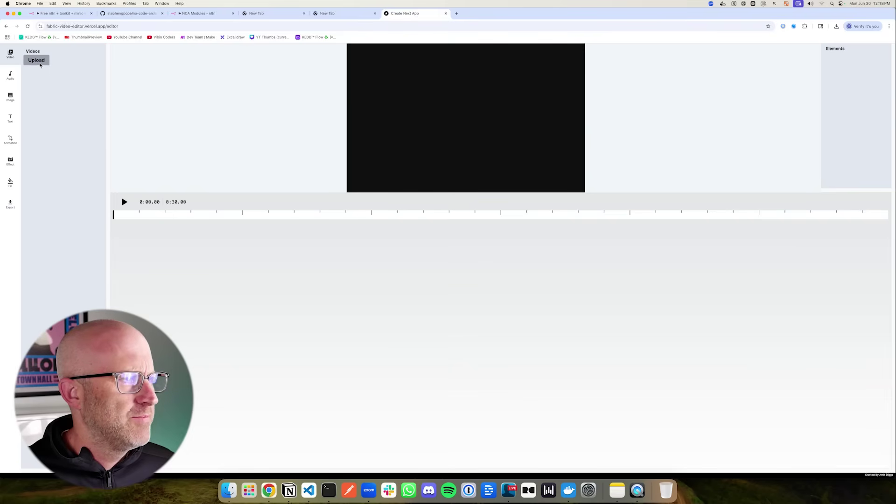
# Upload the fireworks scene video to the web video editor and add it to the project, enlarged and centered on the canvas
pyautogui.click(36, 60)
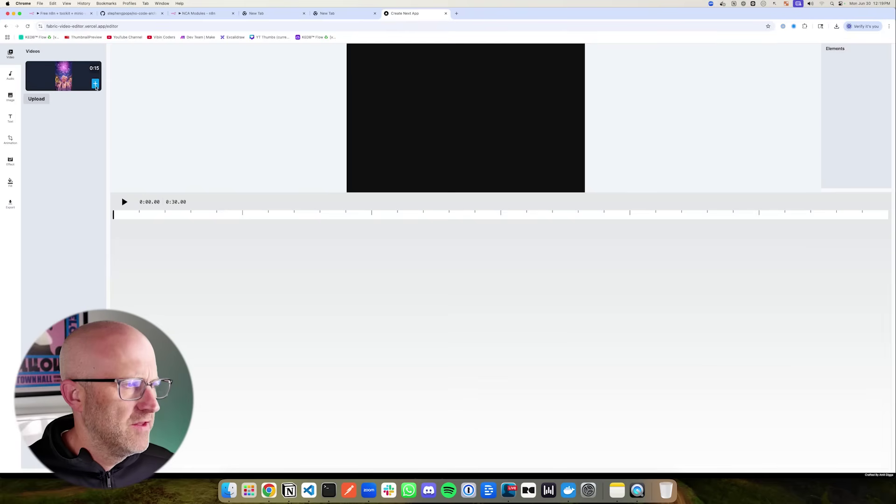
pyautogui.click(95, 84)
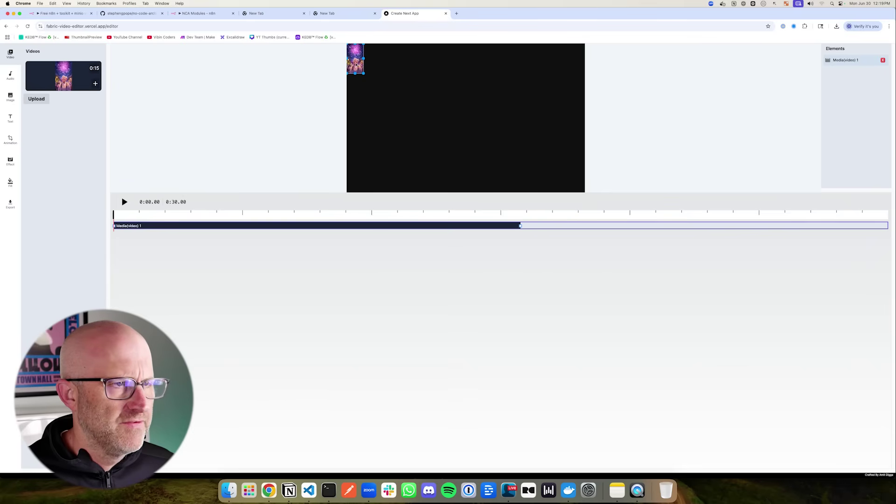
pyautogui.moveTo(355, 64); pyautogui.dragTo(516, 162)
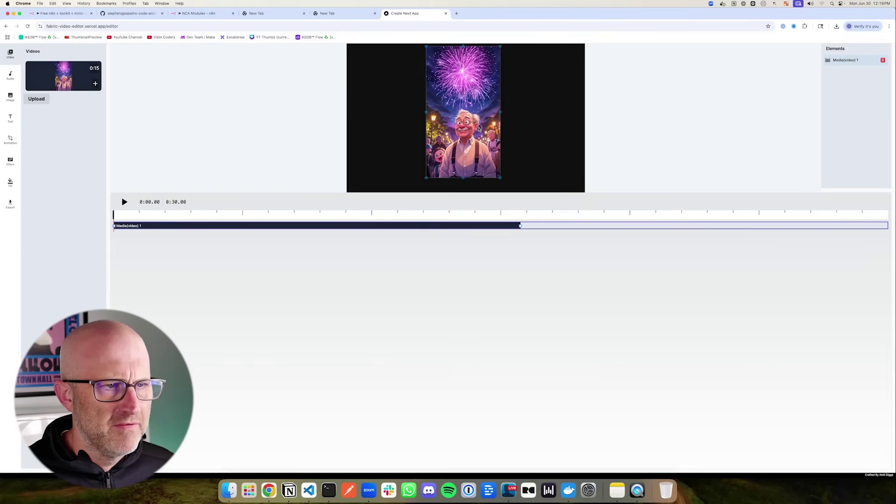
pyautogui.moveTo(479, 128); pyautogui.dragTo(483, 141)
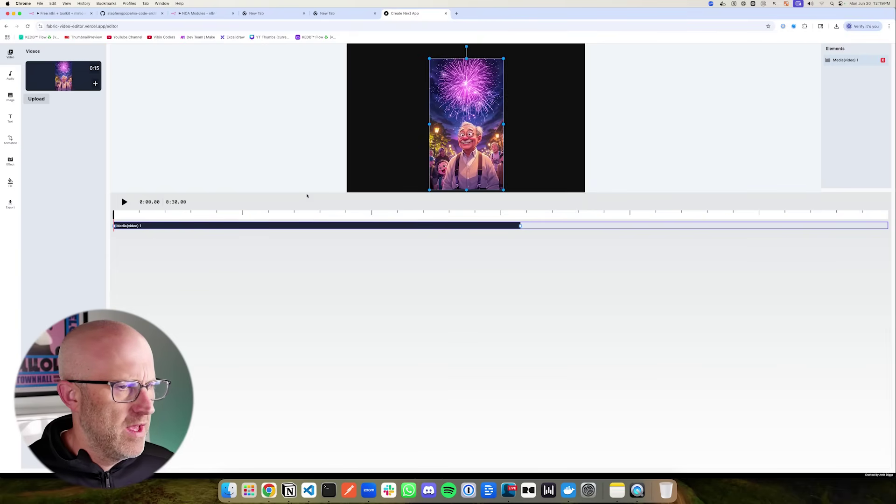
# Preview the clip briefly and trim both its start and end inward on the timeline
pyautogui.click(124, 201)
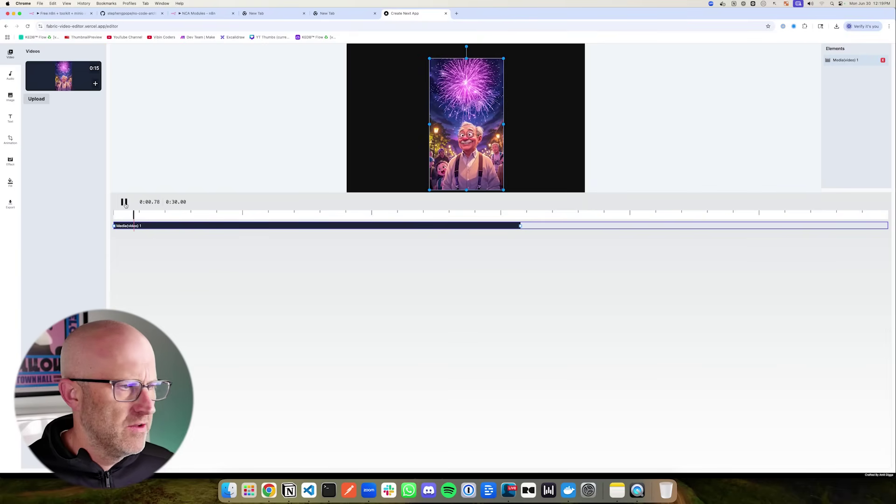
pyautogui.moveTo(114, 226); pyautogui.dragTo(288, 225)
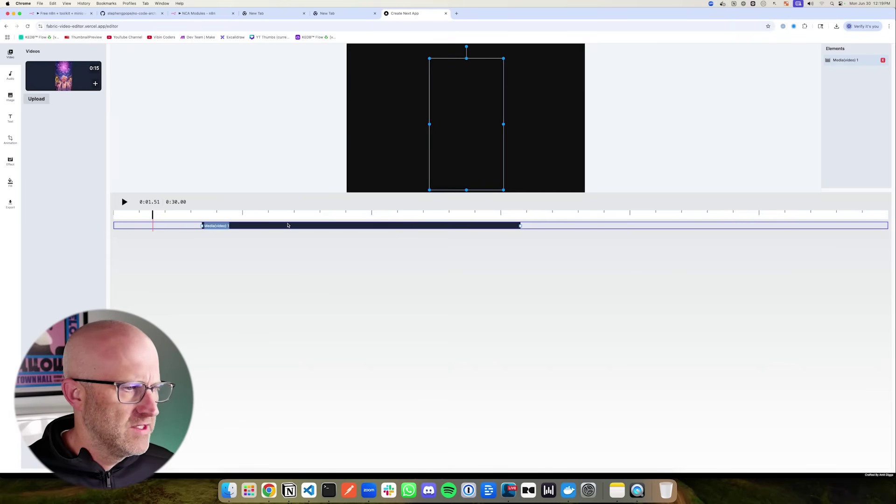
pyautogui.moveTo(521, 226); pyautogui.dragTo(413, 225)
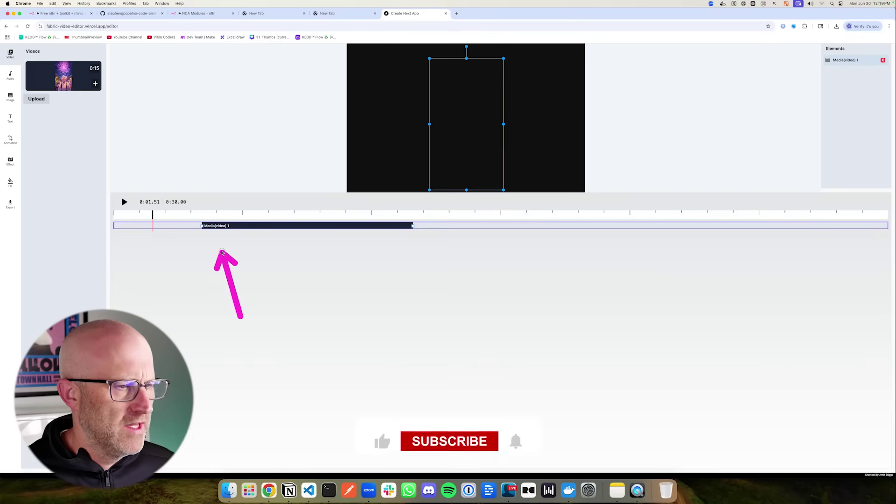
pyautogui.moveTo(202, 215); pyautogui.dragTo(248, 215)
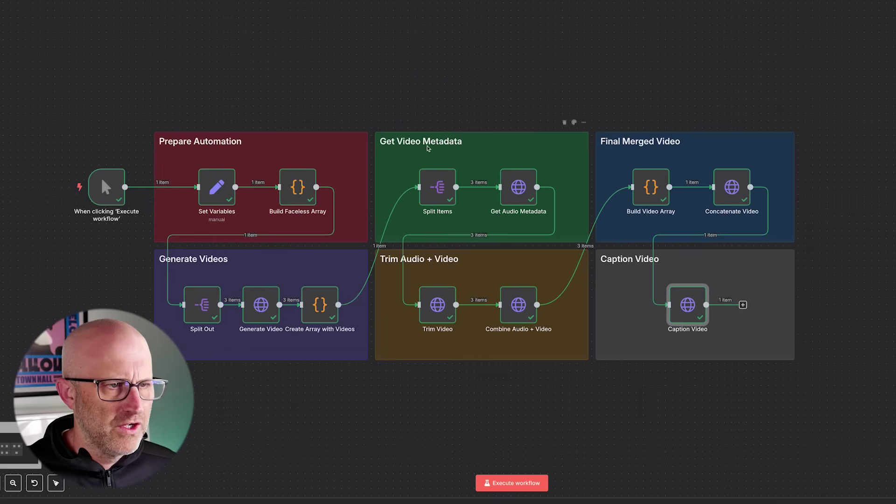
pyautogui.scroll(-1, 428, 149)
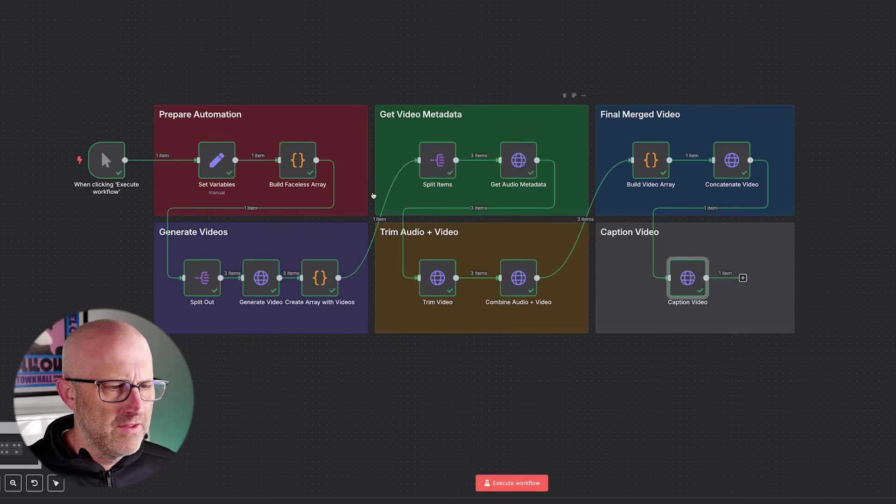
pyautogui.scroll(1, 428, 149)
pyautogui.moveTo(370, 32)
pyautogui.mouseDown()
pyautogui.moveTo(376, 85)
pyautogui.moveTo(409, 33)
pyautogui.mouseUp()
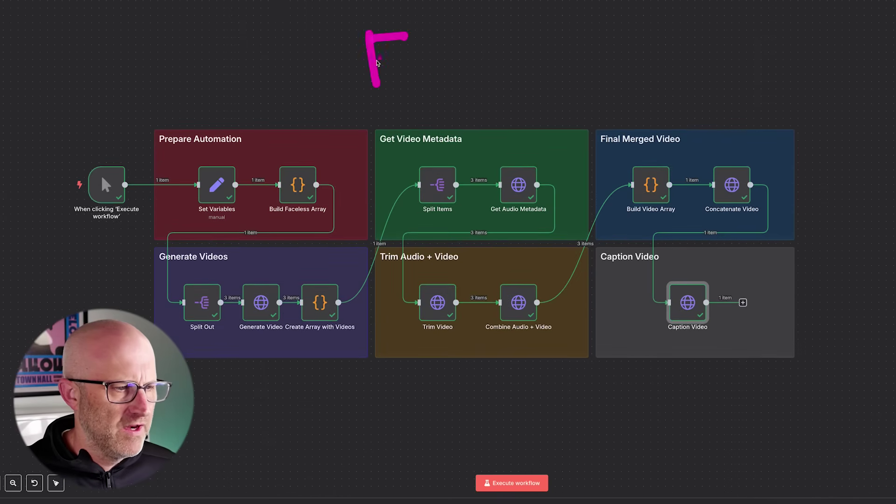
pyautogui.moveTo(373, 65); pyautogui.dragTo(423, 60)
pyautogui.moveTo(427, 43)
pyautogui.mouseDown()
pyautogui.moveTo(429, 77)
pyautogui.moveTo(473, 68)
pyautogui.mouseUp()
pyautogui.moveTo(485, 37)
pyautogui.mouseDown()
pyautogui.moveTo(470, 49)
pyautogui.moveTo(505, 96)
pyautogui.mouseUp()
pyautogui.moveTo(523, 44)
pyautogui.mouseDown()
pyautogui.moveTo(505, 47)
pyautogui.moveTo(551, 101)
pyautogui.mouseUp()
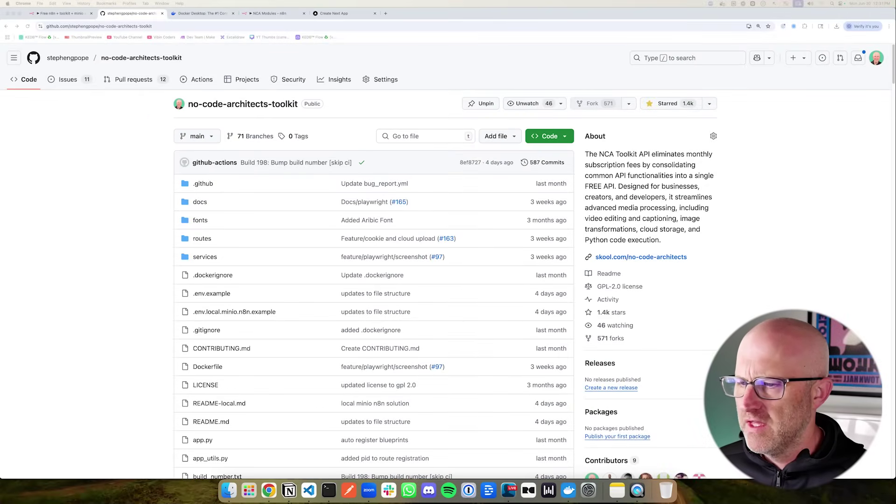
# Look through the file list of the no-code-architects-toolkit repository on GitHub
pyautogui.scroll(-6, 117, 332)
pyautogui.scroll(1, 116, 332)
pyautogui.moveTo(98, 321); pyautogui.dragTo(164, 304)
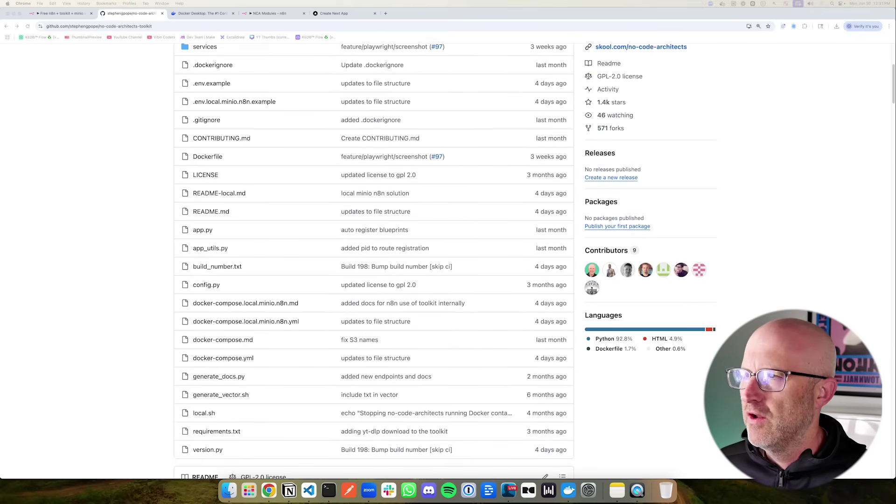
# Open the Docker Desktop product page and look over its download options and container overview
pyautogui.click(210, 14)
pyautogui.moveTo(51, 107); pyautogui.dragTo(58, 56)
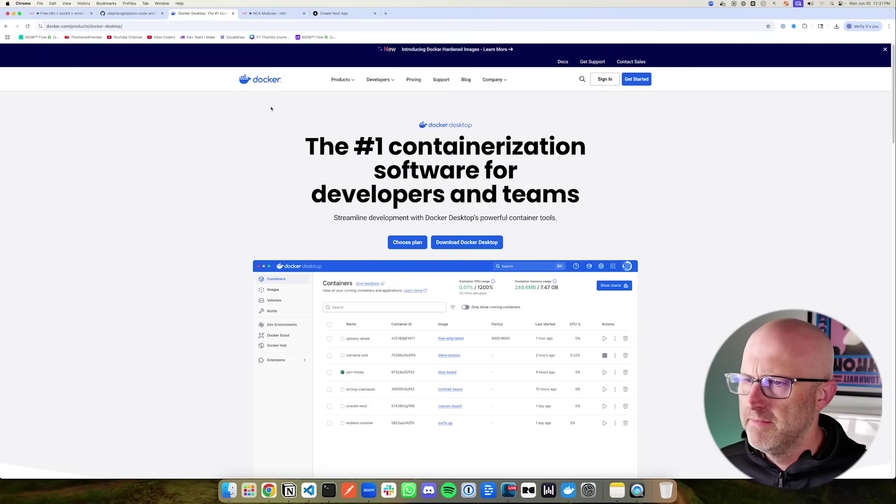
pyautogui.scroll(-3, 286, 213)
pyautogui.scroll(3, 286, 212)
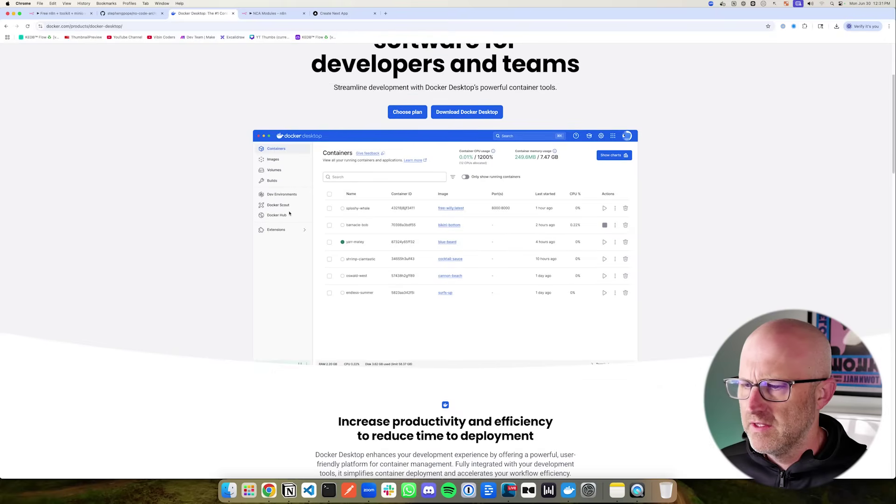
pyautogui.moveTo(172, 189)
pyautogui.mouseDown()
pyautogui.moveTo(237, 116)
pyautogui.moveTo(237, 100)
pyautogui.mouseUp()
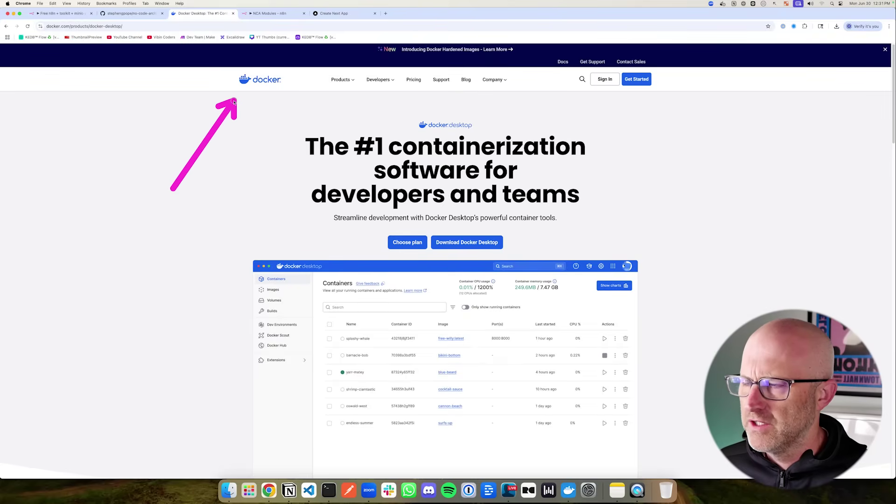
pyautogui.moveTo(219, 69); pyautogui.dragTo(293, 104)
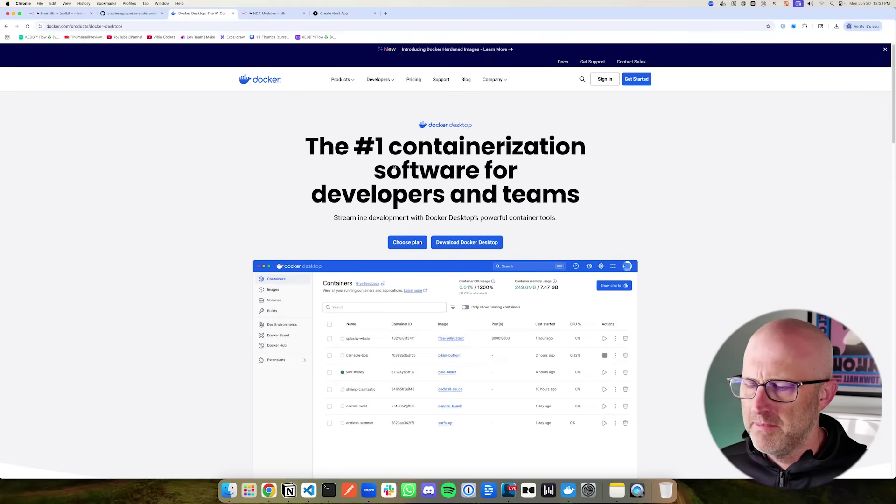
pyautogui.moveTo(594, 215); pyautogui.dragTo(518, 239)
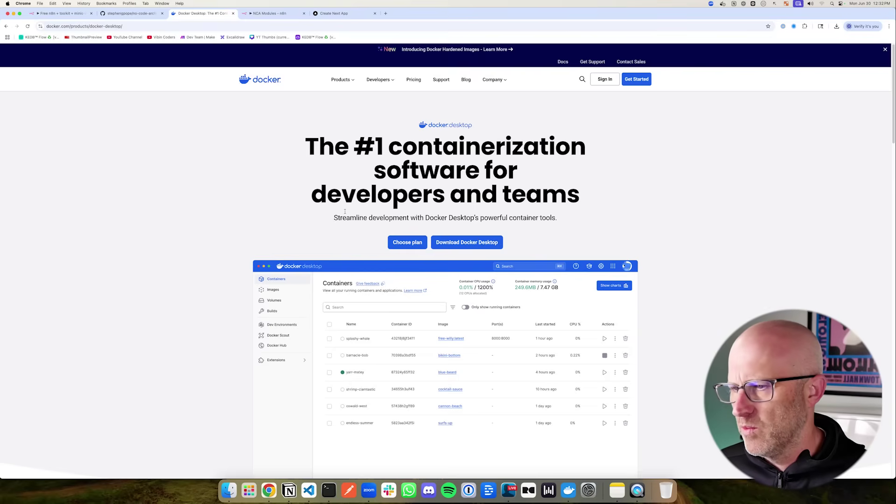
pyautogui.moveTo(186, 186)
pyautogui.mouseDown()
pyautogui.moveTo(273, 164)
pyautogui.moveTo(274, 182)
pyautogui.mouseUp()
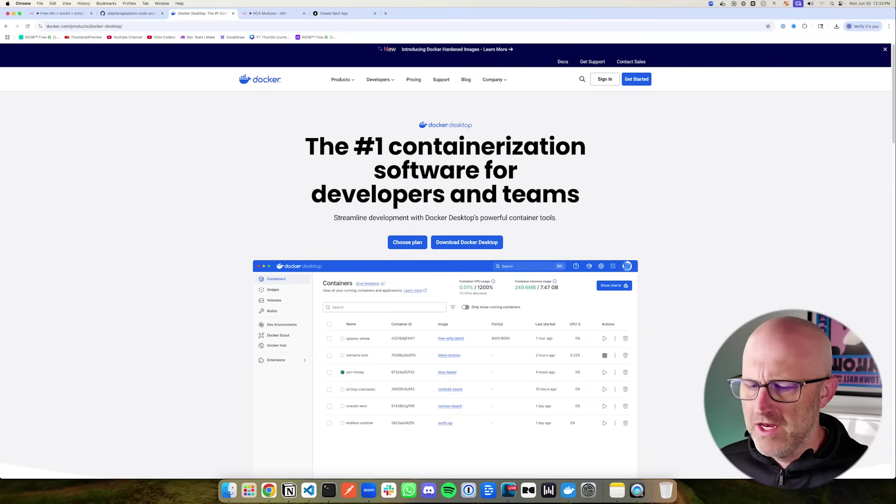
pyautogui.moveTo(572, 425); pyautogui.dragTo(573, 481)
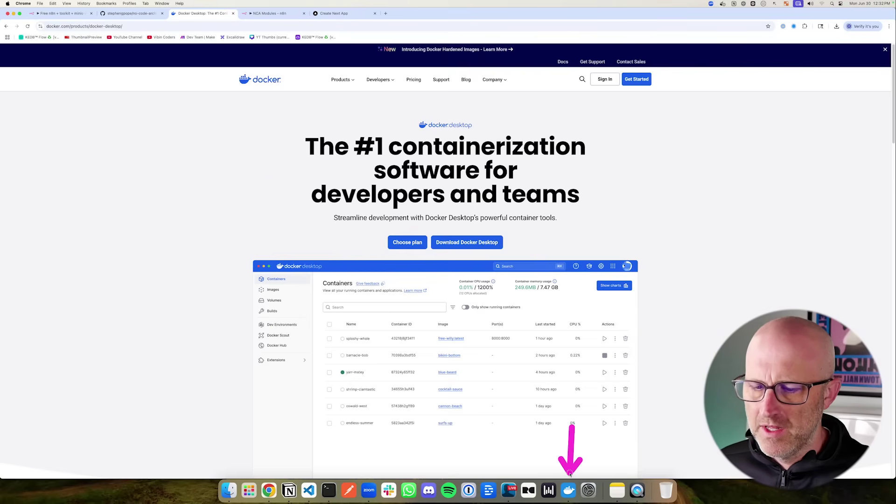
# Return to the no-code-architects-toolkit repository page and review its name and top-level folders
pyautogui.press('super+alt+Left')
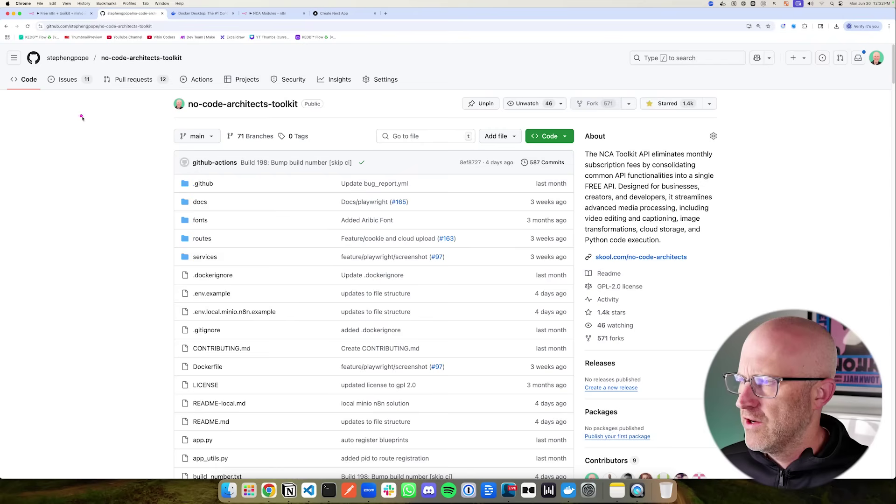
pyautogui.moveTo(97, 126); pyautogui.dragTo(119, 74)
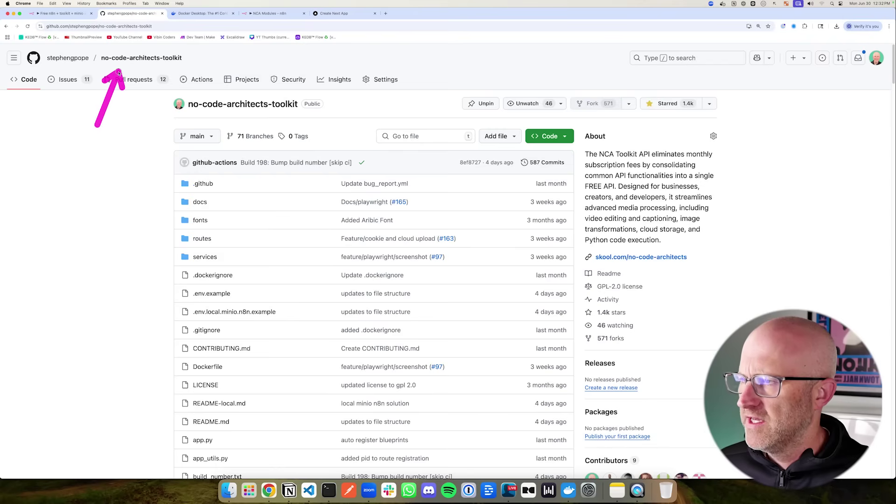
pyautogui.moveTo(78, 173)
pyautogui.mouseDown()
pyautogui.moveTo(147, 118)
pyautogui.moveTo(155, 161)
pyautogui.moveTo(150, 225)
pyautogui.mouseUp()
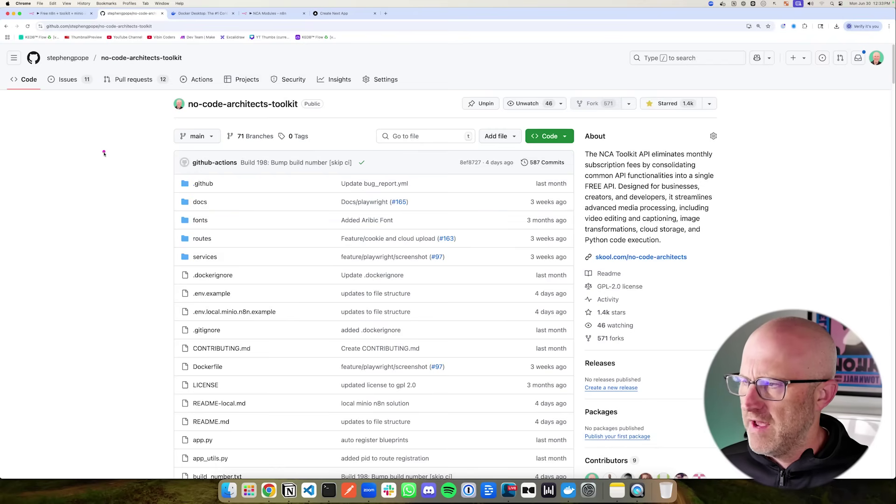
pyautogui.moveTo(103, 153); pyautogui.dragTo(149, 124)
pyautogui.moveTo(101, 155); pyautogui.dragTo(143, 235)
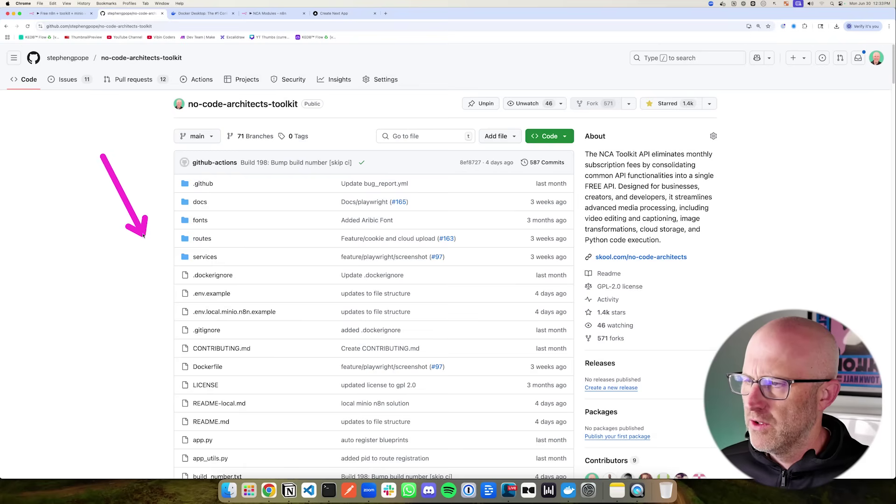
# Read the brief Git installation instructions for Windows and Mac in the Claude chat, including the first-time setup commands
pyautogui.moveTo(146, 101); pyautogui.dragTo(251, 57)
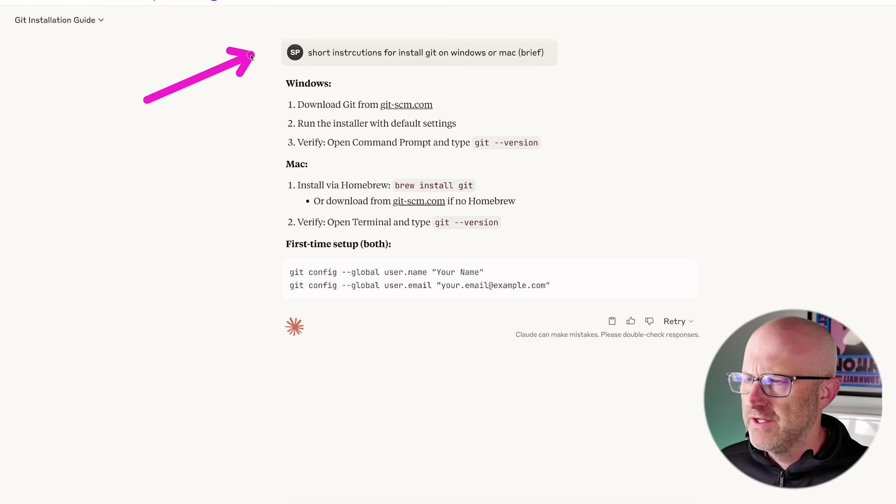
pyautogui.moveTo(145, 100); pyautogui.dragTo(252, 222)
pyautogui.moveTo(146, 125); pyautogui.dragTo(256, 109)
pyautogui.moveTo(146, 100); pyautogui.dragTo(265, 62)
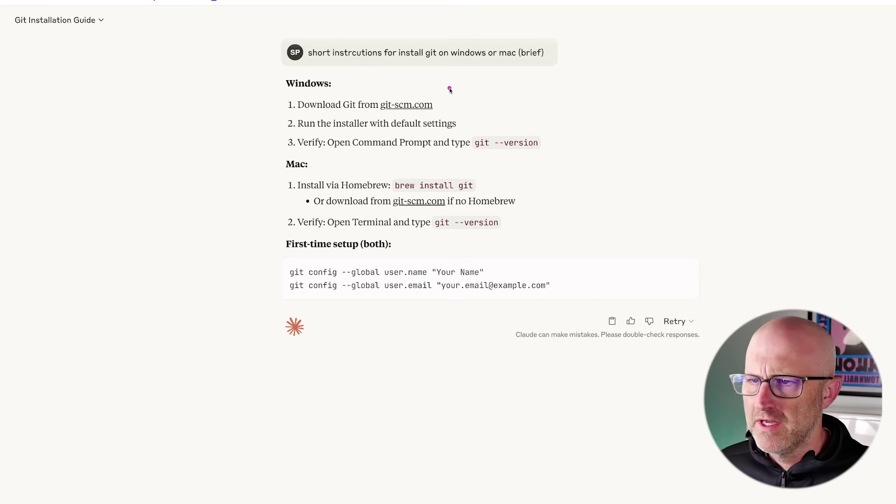
pyautogui.moveTo(583, 173); pyautogui.dragTo(551, 117)
pyautogui.moveTo(163, 197); pyautogui.dragTo(250, 209)
pyautogui.moveTo(187, 357); pyautogui.dragTo(255, 404)
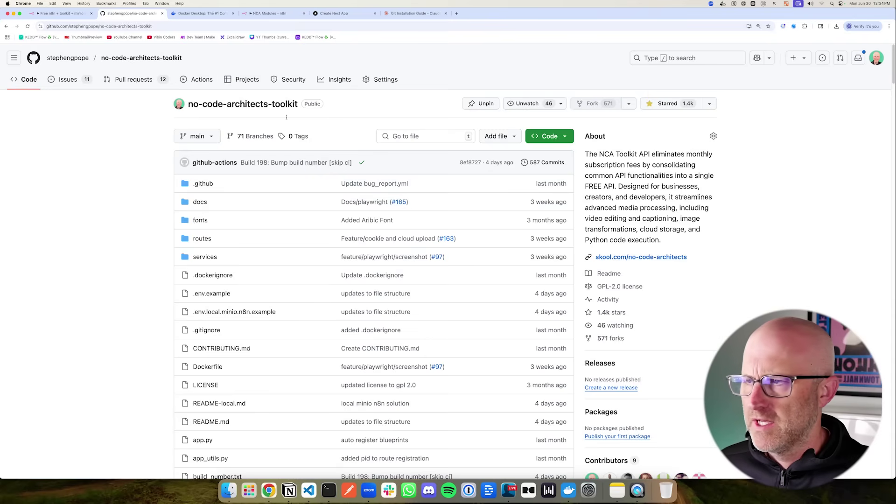
# Show the clone options of the no-code-architects-toolkit repository and copy its clone URL
pyautogui.moveTo(100, 145); pyautogui.dragTo(170, 106)
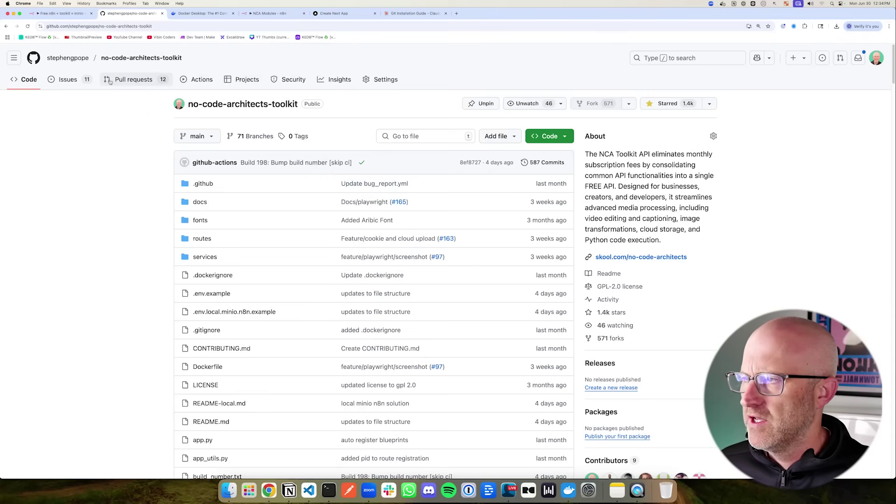
pyautogui.moveTo(108, 81); pyautogui.dragTo(103, 31)
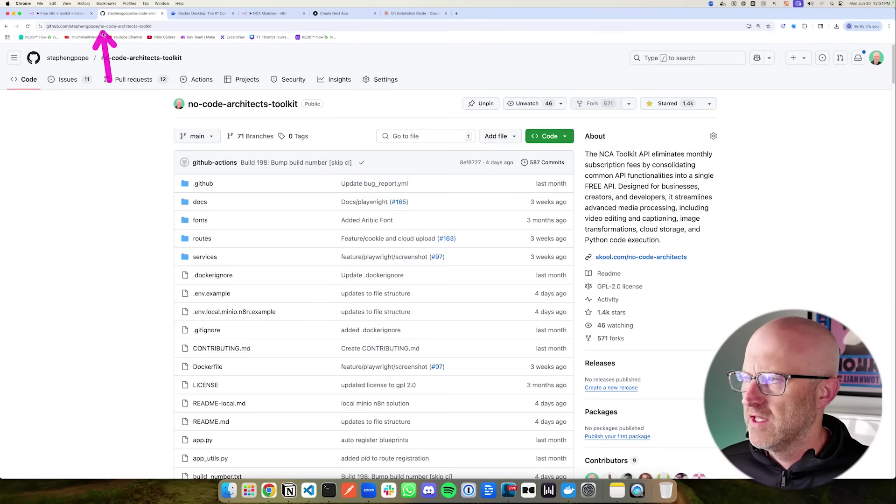
pyautogui.moveTo(619, 195); pyautogui.dragTo(584, 153)
pyautogui.click(555, 136)
pyautogui.moveTo(347, 203); pyautogui.dragTo(392, 197)
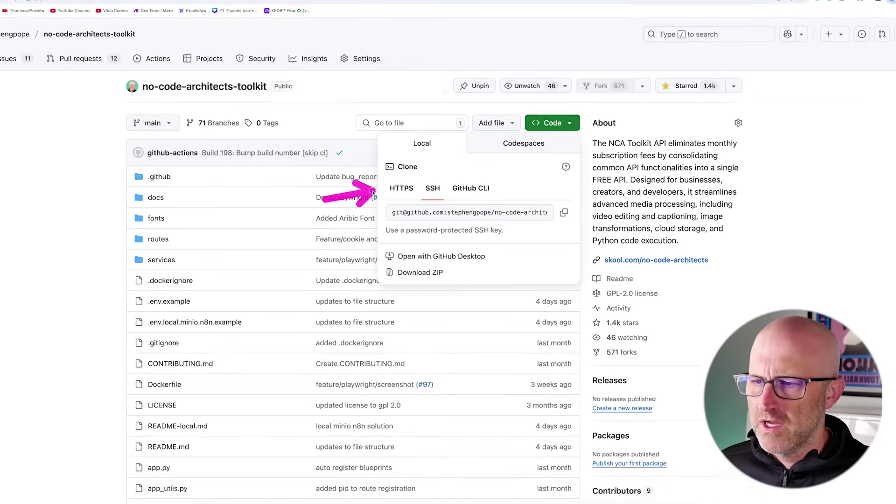
pyautogui.click(401, 188)
pyautogui.moveTo(553, 264); pyautogui.dragTo(576, 227)
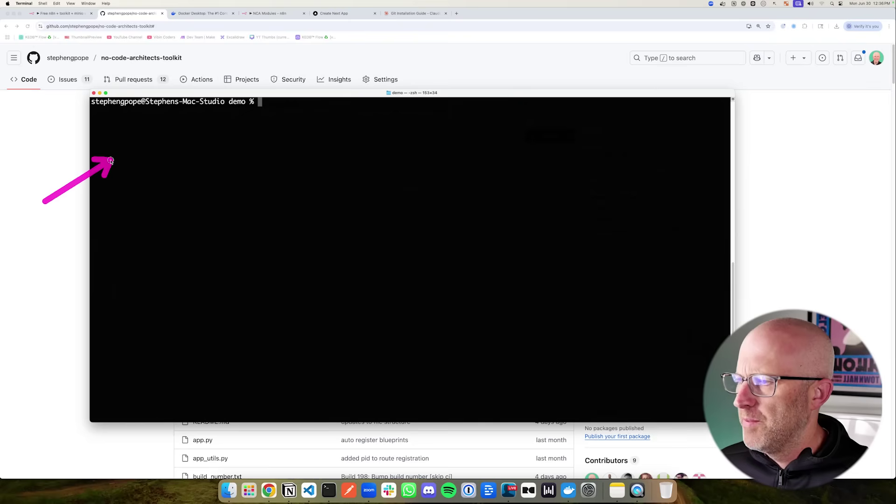
# In Terminal, run git clone with the copied no-code-architects-toolkit URL inside the demo folder
pyautogui.moveTo(116, 168)
pyautogui.mouseDown()
pyautogui.moveTo(119, 186)
pyautogui.moveTo(111, 173)
pyautogui.mouseUp()
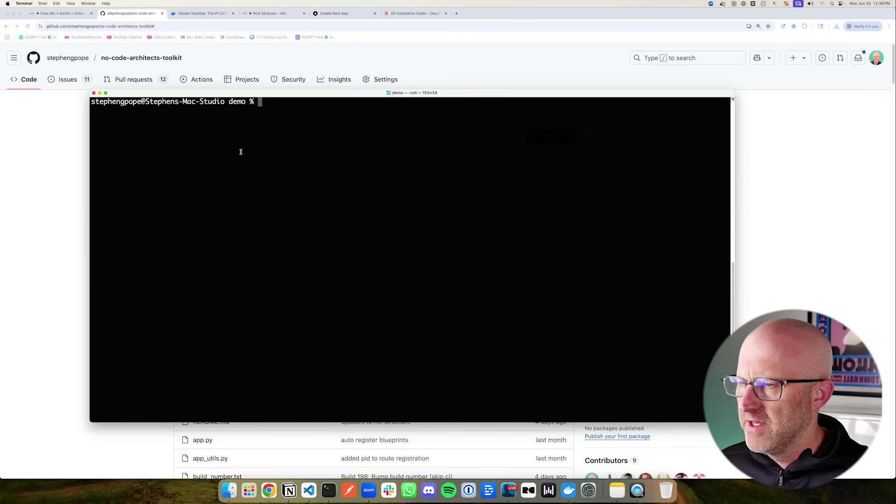
pyautogui.write('git clone')
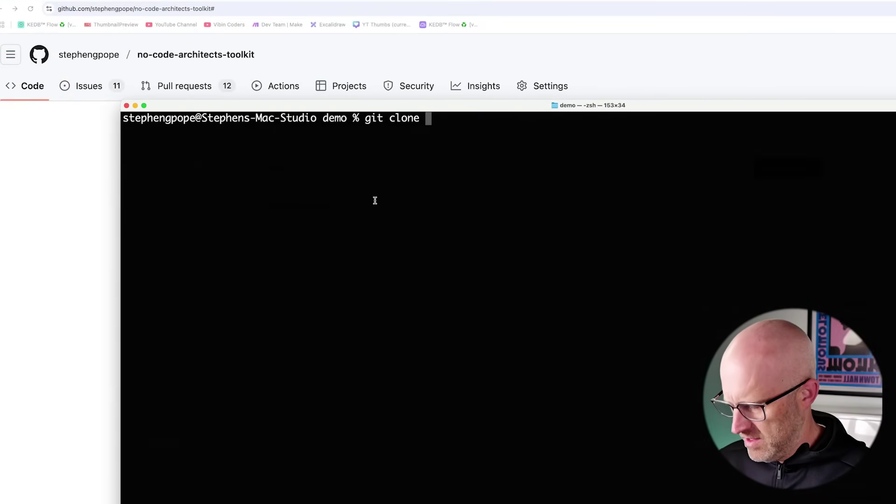
pyautogui.press('super+v')
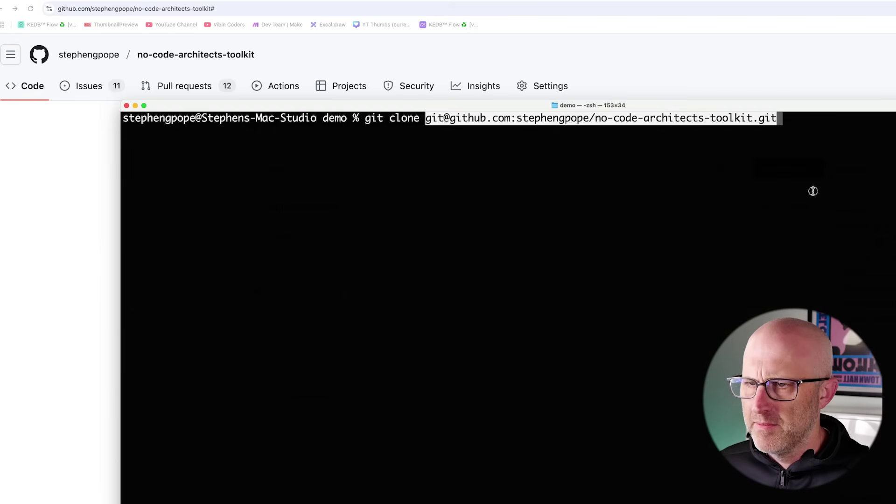
pyautogui.press('Return')
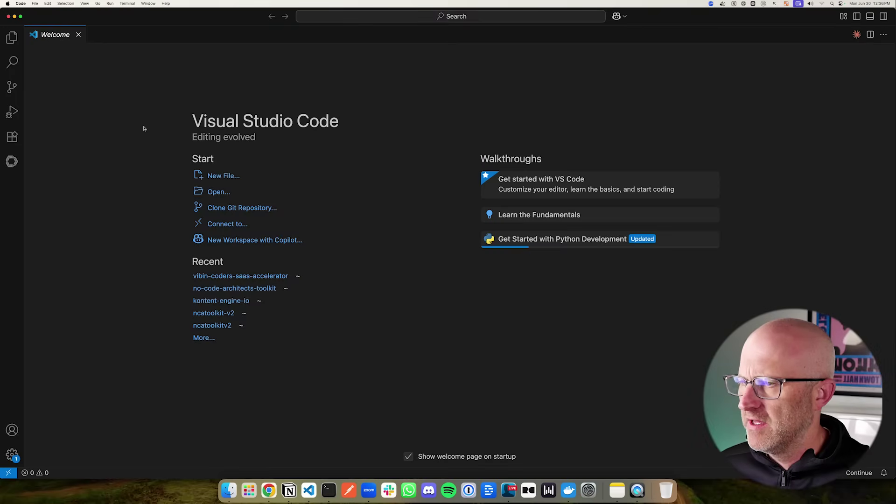
# In Visual Studio Code, open the cloned no-code-architects-toolkit folder from demo and display .env.local.minio.n8n.example
pyautogui.click(215, 193)
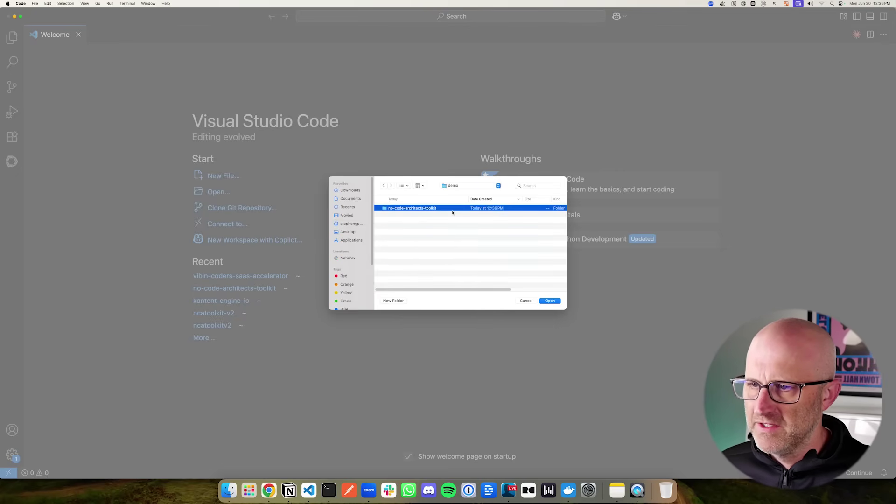
pyautogui.click(550, 301)
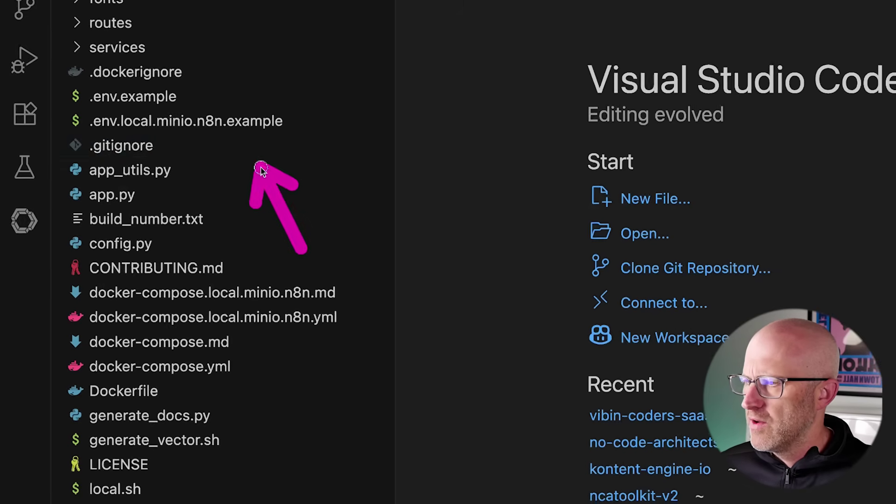
pyautogui.click(211, 121)
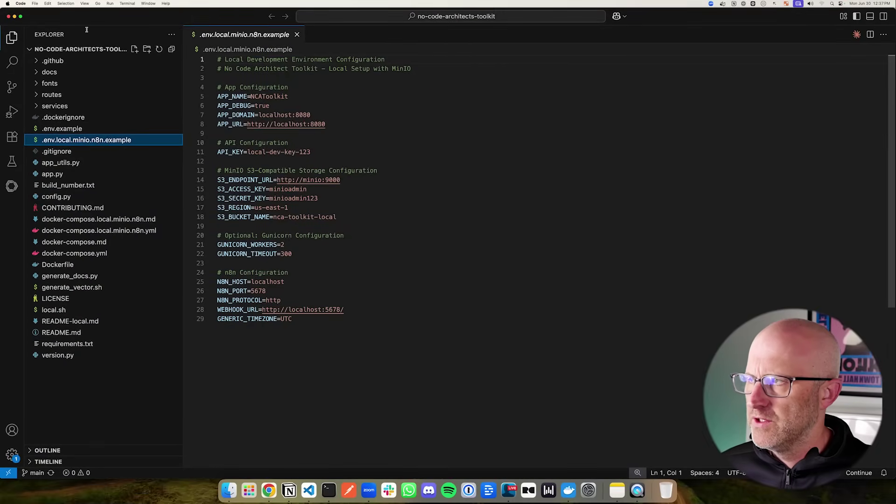
# Save a copy of the example environment file as .env.local.minio.n8n in the no-code-architects-toolkit folder and look over its settings
pyautogui.click(35, 3)
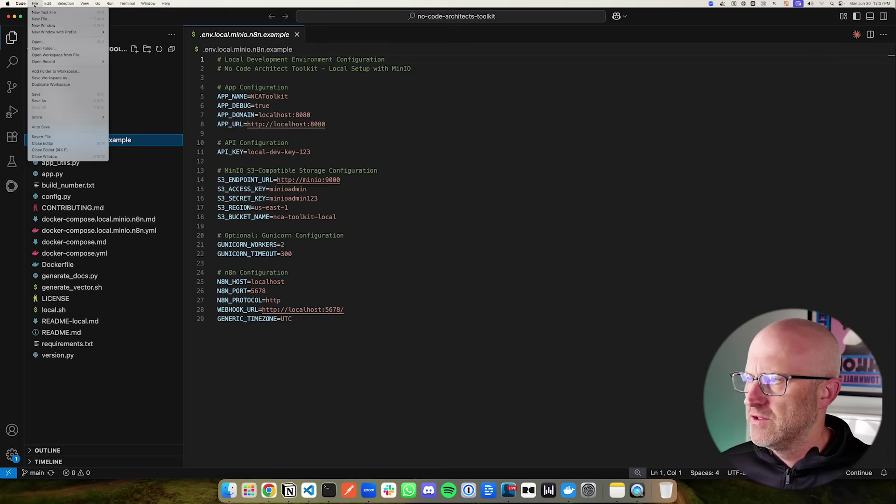
pyautogui.click(57, 105)
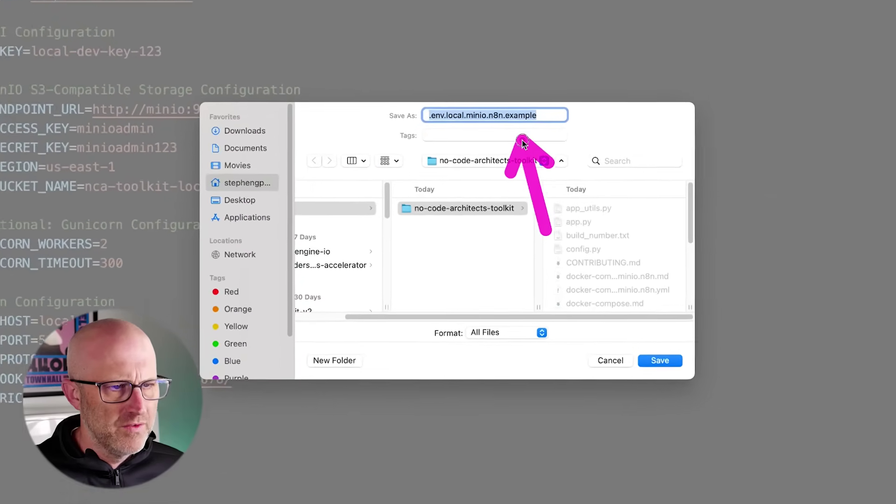
pyautogui.click(545, 116)
pyautogui.press('BackSpace')
pyautogui.press('BackSpace')
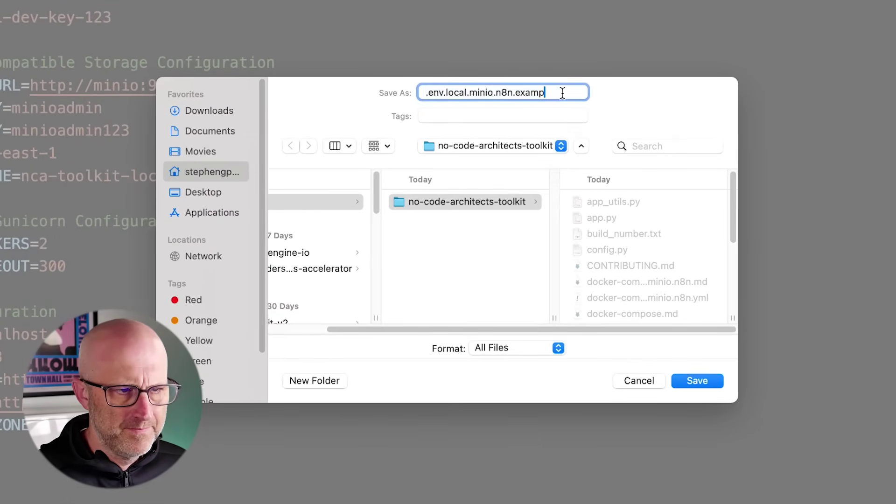
pyautogui.press('BackSpace')
pyautogui.press('BackSpace')
pyautogui.press('BackSpace')
pyautogui.press('BackSpace')
pyautogui.press('BackSpace')
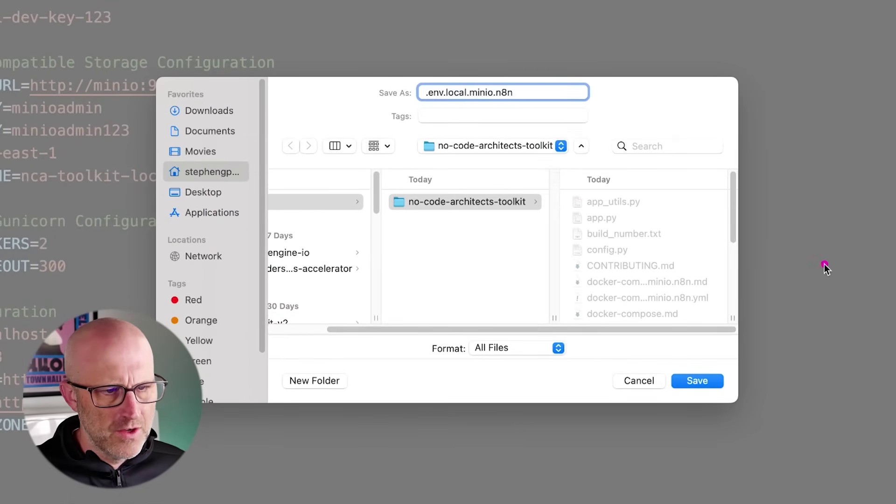
pyautogui.click(697, 380)
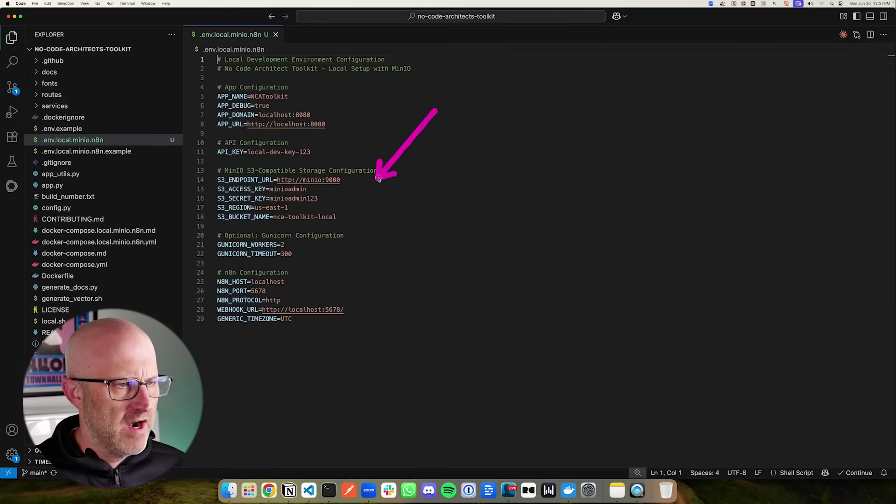
pyautogui.scroll(-2, 404, 303)
pyautogui.scroll(2, 415, 286)
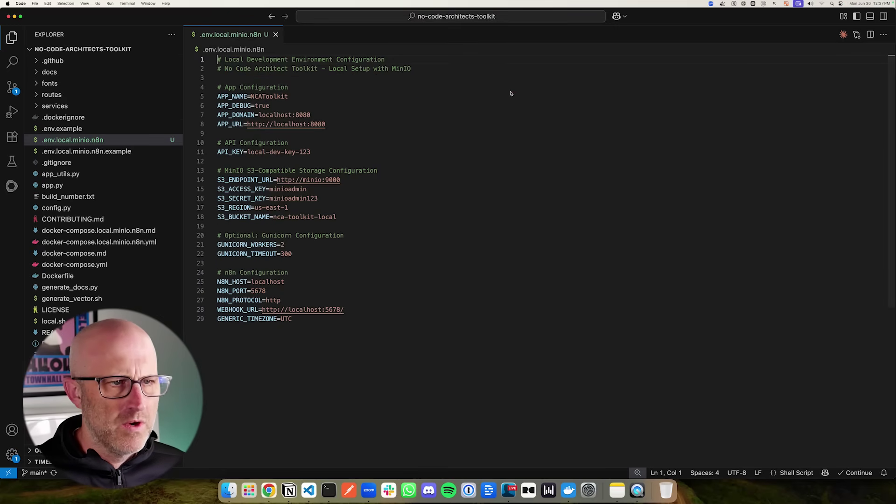
pyautogui.moveTo(506, 89); pyautogui.dragTo(505, 251)
pyautogui.moveTo(501, 85)
pyautogui.mouseDown()
pyautogui.moveTo(594, 82)
pyautogui.moveTo(694, 163)
pyautogui.moveTo(512, 323)
pyautogui.moveTo(508, 243)
pyautogui.mouseUp()
pyautogui.moveTo(529, 115)
pyautogui.mouseDown()
pyautogui.moveTo(656, 110)
pyautogui.moveTo(667, 161)
pyautogui.moveTo(532, 160)
pyautogui.moveTo(562, 151)
pyautogui.moveTo(572, 124)
pyautogui.mouseUp()
pyautogui.moveTo(594, 126)
pyautogui.mouseDown()
pyautogui.moveTo(574, 154)
pyautogui.moveTo(638, 130)
pyautogui.mouseUp()
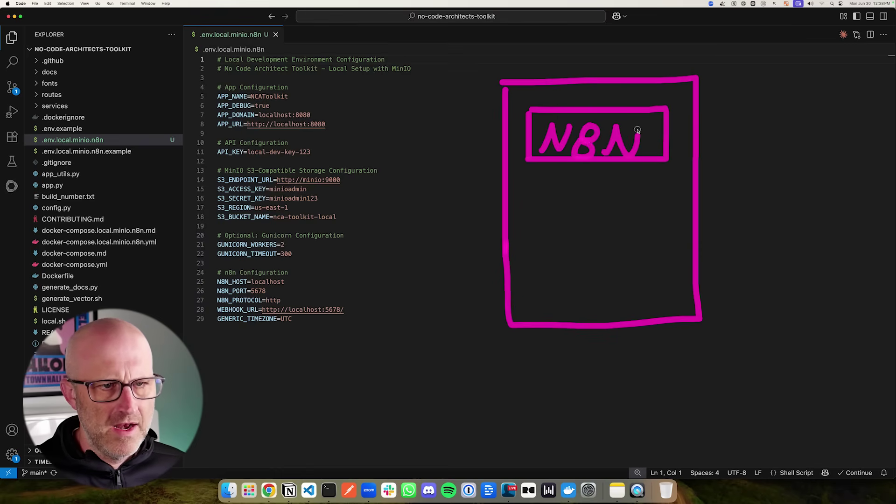
pyautogui.moveTo(530, 177)
pyautogui.mouseDown()
pyautogui.moveTo(530, 229)
pyautogui.moveTo(568, 177)
pyautogui.moveTo(667, 202)
pyautogui.moveTo(522, 236)
pyautogui.moveTo(569, 200)
pyautogui.moveTo(590, 225)
pyautogui.mouseUp()
pyautogui.moveTo(596, 228)
pyautogui.mouseDown()
pyautogui.moveTo(602, 207)
pyautogui.moveTo(612, 225)
pyautogui.moveTo(643, 196)
pyautogui.mouseUp()
pyautogui.moveTo(629, 201)
pyautogui.mouseDown()
pyautogui.moveTo(628, 225)
pyautogui.moveTo(658, 228)
pyautogui.mouseUp()
pyautogui.moveTo(530, 252); pyautogui.dragTo(532, 307)
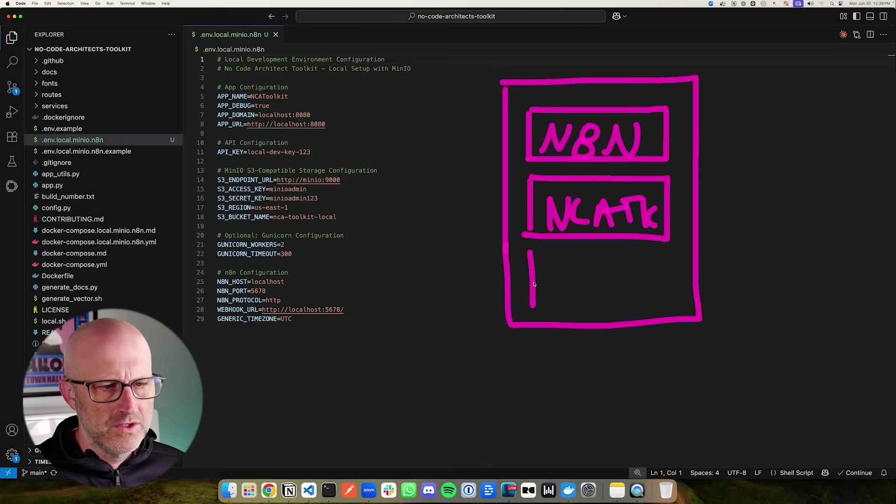
pyautogui.moveTo(530, 253)
pyautogui.mouseDown()
pyautogui.moveTo(676, 253)
pyautogui.moveTo(676, 306)
pyautogui.moveTo(535, 303)
pyautogui.moveTo(561, 271)
pyautogui.moveTo(578, 293)
pyautogui.moveTo(627, 289)
pyautogui.moveTo(637, 274)
pyautogui.mouseUp()
pyautogui.click(619, 263)
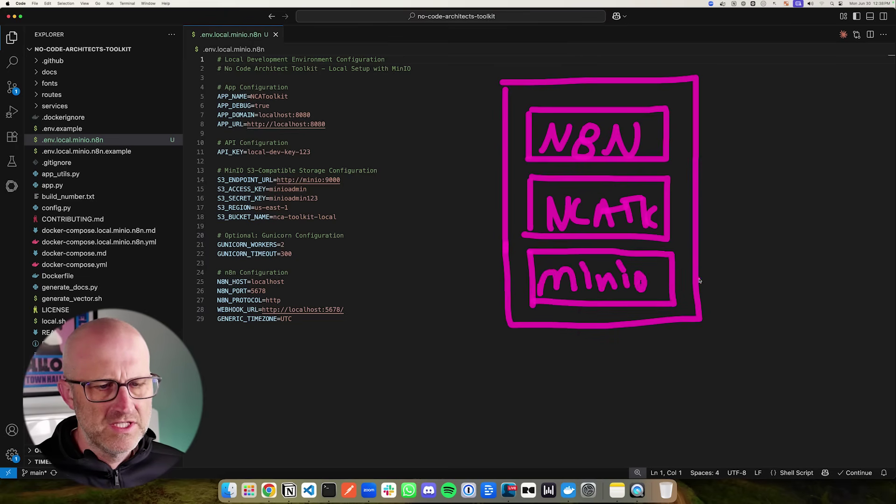
pyautogui.moveTo(762, 178)
pyautogui.mouseDown()
pyautogui.moveTo(725, 228)
pyautogui.moveTo(786, 189)
pyautogui.moveTo(771, 227)
pyautogui.mouseUp()
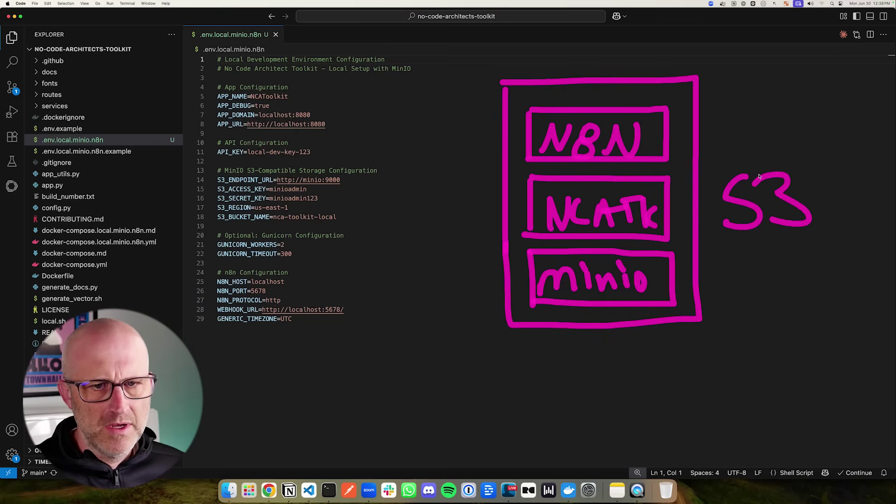
pyautogui.moveTo(779, 158)
pyautogui.mouseDown()
pyautogui.moveTo(711, 164)
pyautogui.moveTo(709, 252)
pyautogui.moveTo(816, 200)
pyautogui.moveTo(764, 158)
pyautogui.mouseUp()
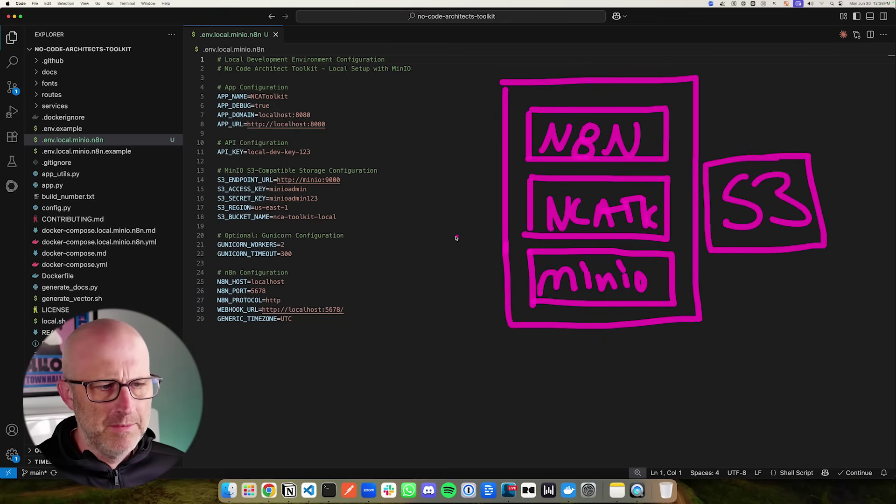
pyautogui.moveTo(451, 159)
pyautogui.mouseDown()
pyautogui.moveTo(491, 201)
pyautogui.moveTo(516, 208)
pyautogui.moveTo(493, 217)
pyautogui.mouseUp()
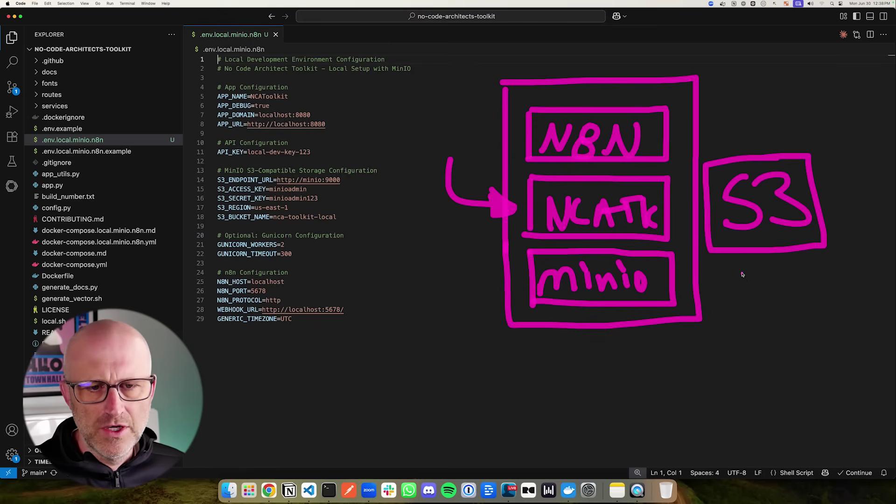
pyautogui.moveTo(742, 275); pyautogui.dragTo(748, 311)
pyautogui.moveTo(790, 282); pyautogui.dragTo(788, 283)
pyautogui.moveTo(765, 329)
pyautogui.mouseDown()
pyautogui.moveTo(753, 364)
pyautogui.moveTo(775, 363)
pyautogui.mouseUp()
pyautogui.moveTo(750, 354); pyautogui.dragTo(773, 344)
pyautogui.moveTo(776, 333)
pyautogui.mouseDown()
pyautogui.moveTo(793, 346)
pyautogui.moveTo(811, 329)
pyautogui.mouseUp()
pyautogui.moveTo(829, 325)
pyautogui.mouseDown()
pyautogui.moveTo(812, 338)
pyautogui.moveTo(795, 406)
pyautogui.moveTo(812, 413)
pyautogui.mouseUp()
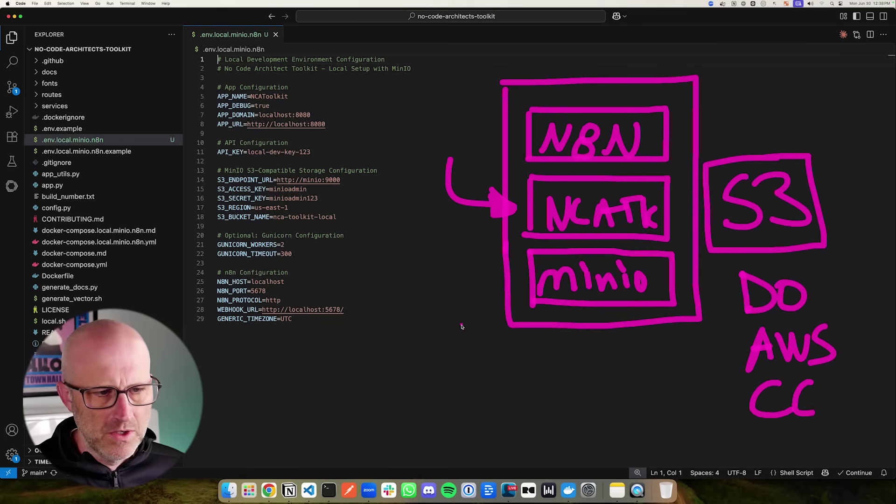
pyautogui.moveTo(463, 327)
pyautogui.mouseDown()
pyautogui.moveTo(516, 282)
pyautogui.moveTo(513, 290)
pyautogui.mouseUp()
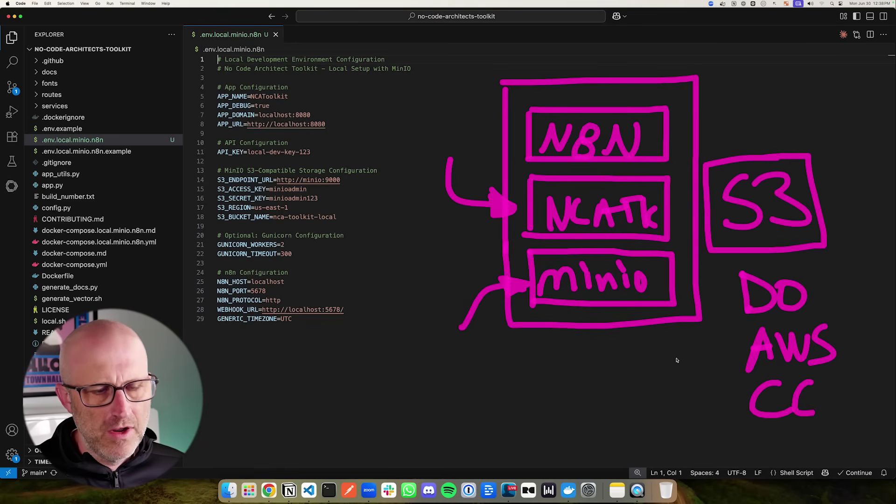
pyautogui.moveTo(668, 215)
pyautogui.mouseDown()
pyautogui.moveTo(676, 218)
pyautogui.moveTo(675, 280)
pyautogui.moveTo(665, 284)
pyautogui.moveTo(681, 282)
pyautogui.mouseUp()
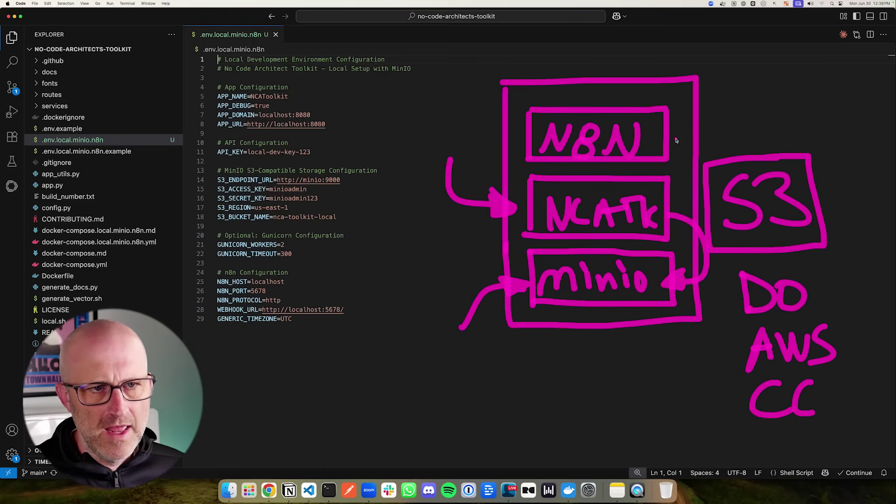
pyautogui.moveTo(677, 140)
pyautogui.mouseDown()
pyautogui.moveTo(684, 259)
pyautogui.moveTo(668, 275)
pyautogui.moveTo(676, 261)
pyautogui.moveTo(682, 276)
pyautogui.mouseUp()
pyautogui.moveTo(672, 165)
pyautogui.mouseDown()
pyautogui.moveTo(506, 225)
pyautogui.moveTo(675, 168)
pyautogui.mouseUp()
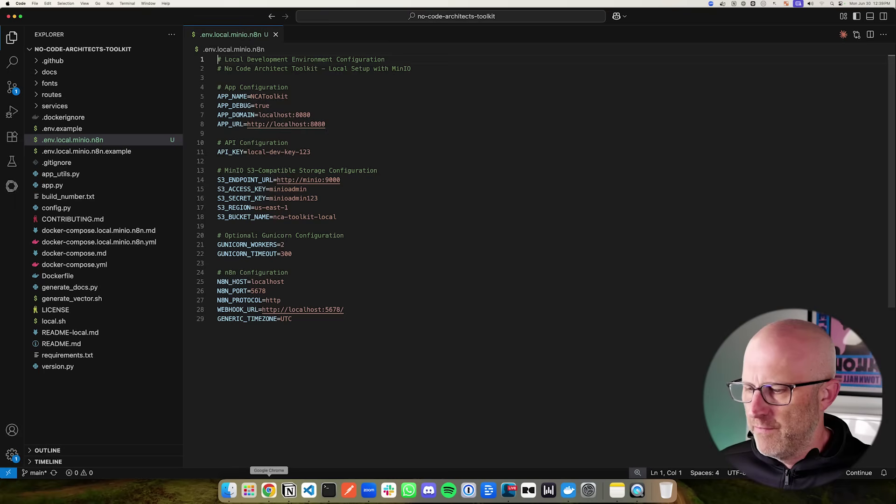
# Switch to Chrome and open docker-compose.local.minio.n8n.md from the no-code-architects-toolkit repository
pyautogui.press('super+Tab')
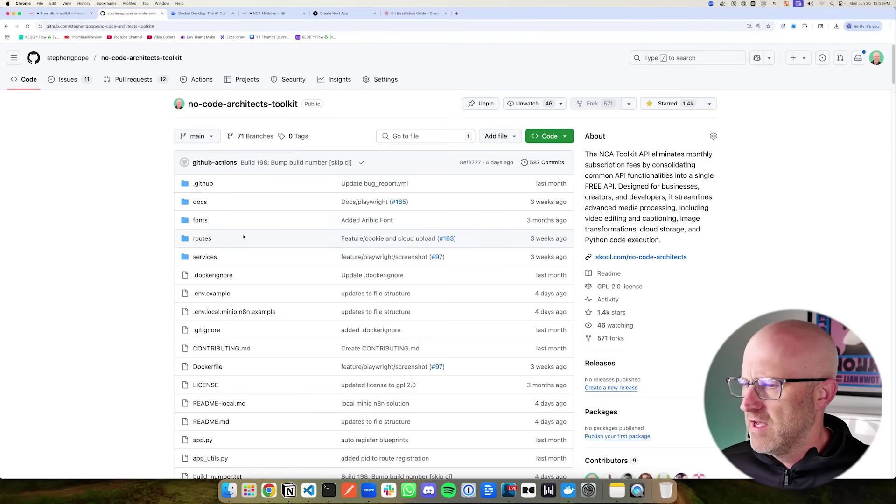
pyautogui.scroll(-4, 210, 238)
pyautogui.scroll(-7, 172, 240)
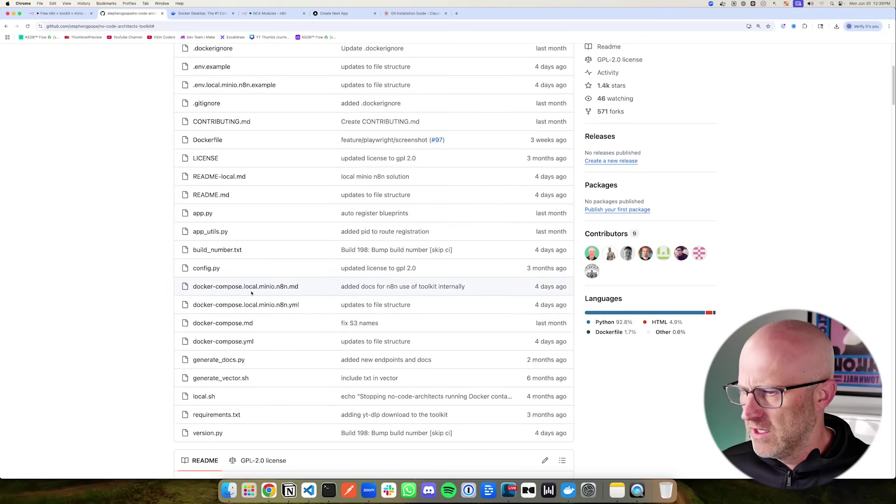
pyautogui.click(289, 289)
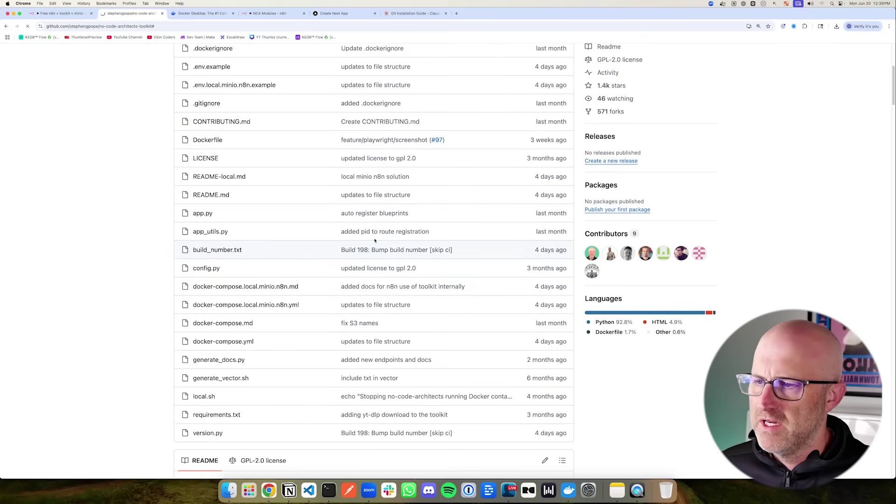
# Look over the local development guide's included services, prerequisites and Quick Start instructions for preparing and starting the environment
pyautogui.moveTo(199, 240); pyautogui.dragTo(260, 192)
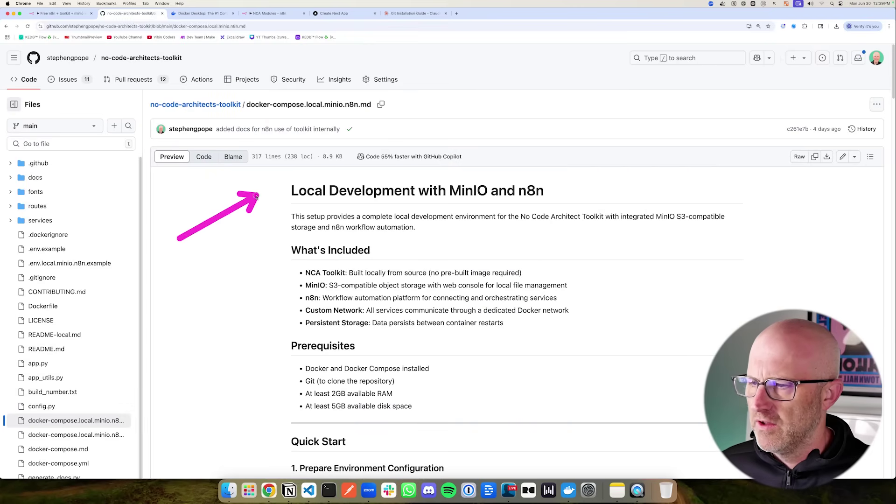
pyautogui.moveTo(196, 261); pyautogui.dragTo(258, 323)
pyautogui.scroll(-5, 280, 313)
pyautogui.scroll(-1, 280, 314)
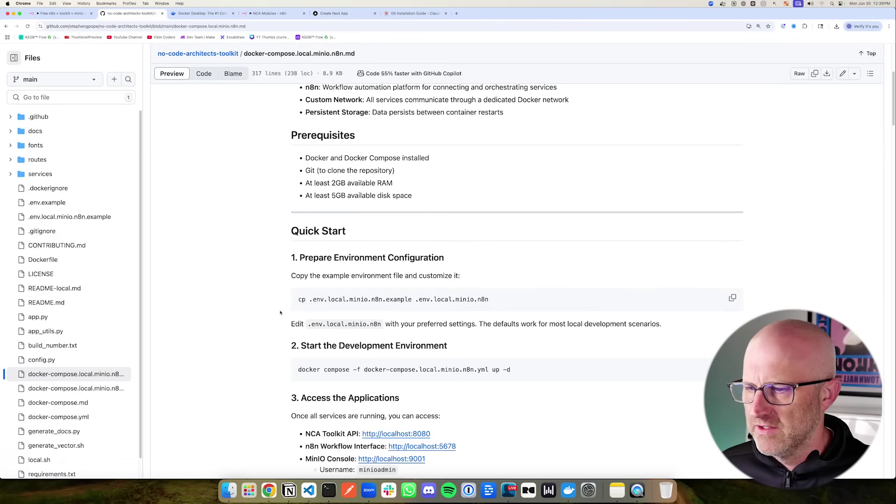
pyautogui.moveTo(203, 298)
pyautogui.mouseDown()
pyautogui.moveTo(244, 255)
pyautogui.moveTo(262, 341)
pyautogui.mouseUp()
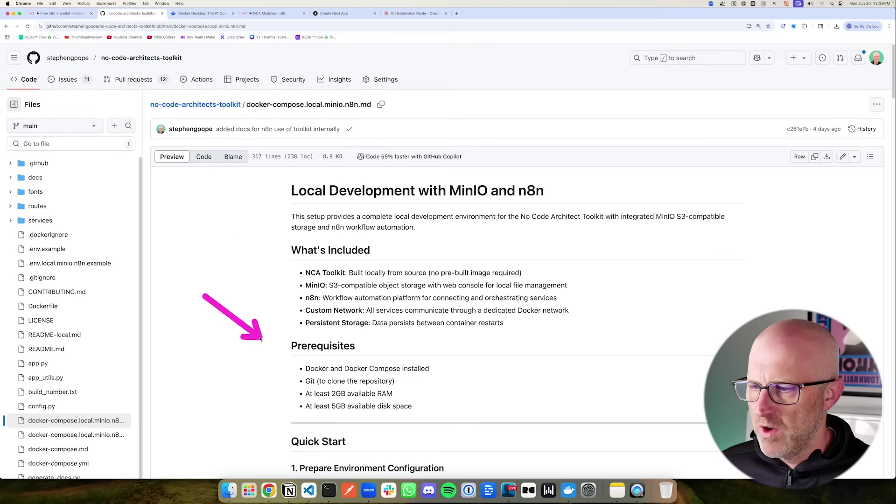
pyautogui.scroll(-3, 274, 329)
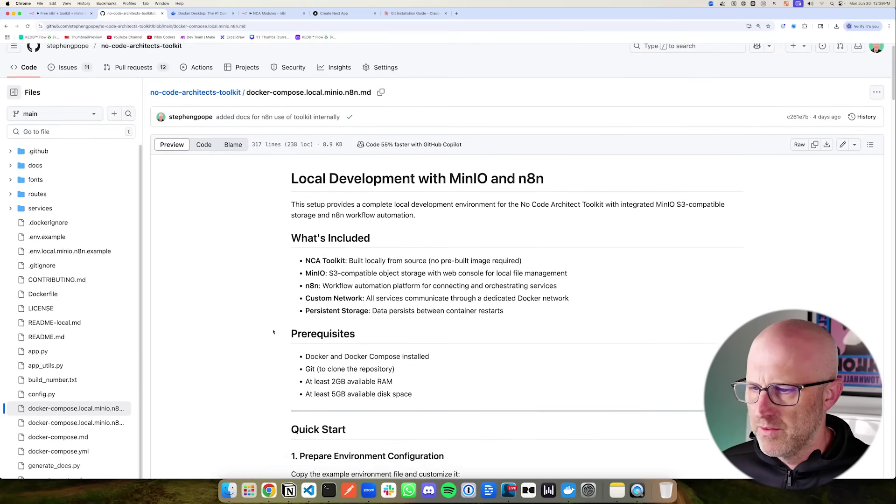
pyautogui.scroll(-5, 274, 330)
pyautogui.moveTo(206, 290); pyautogui.dragTo(278, 279)
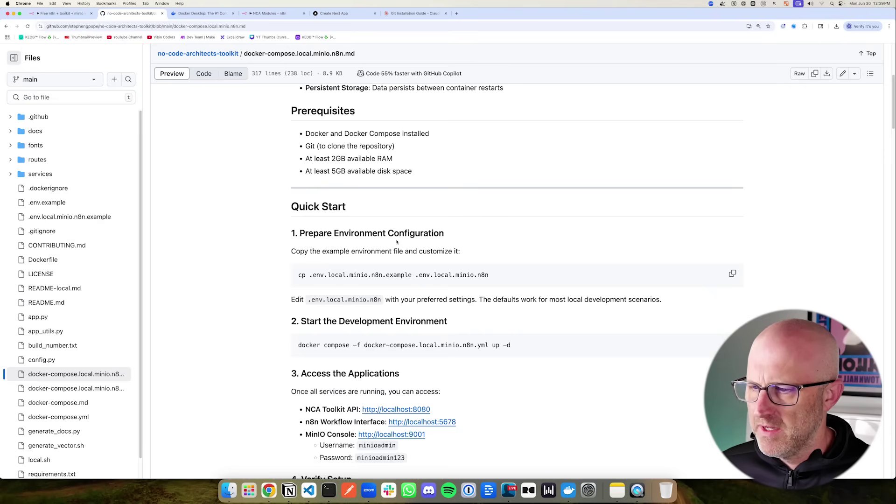
pyautogui.moveTo(380, 216)
pyautogui.mouseDown()
pyautogui.moveTo(368, 257)
pyautogui.moveTo(392, 261)
pyautogui.mouseUp()
pyautogui.moveTo(494, 225); pyautogui.dragTo(466, 261)
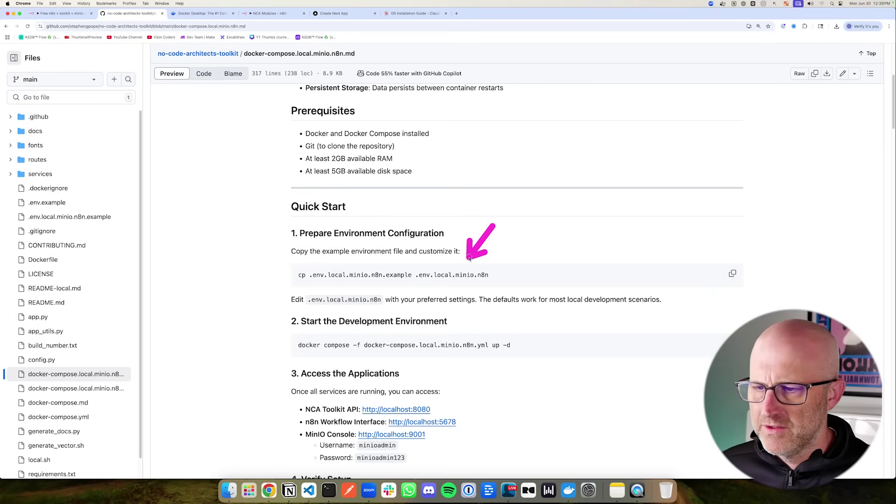
pyautogui.moveTo(495, 225); pyautogui.dragTo(439, 263)
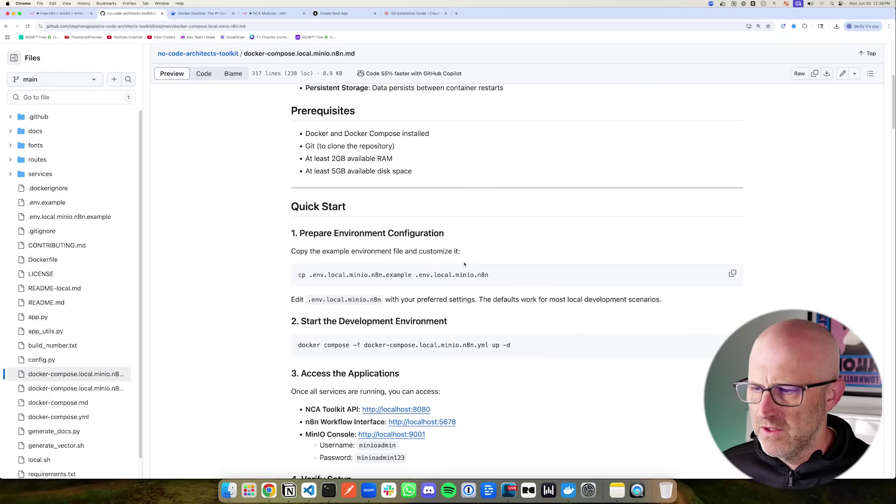
pyautogui.moveTo(226, 371); pyautogui.dragTo(287, 345)
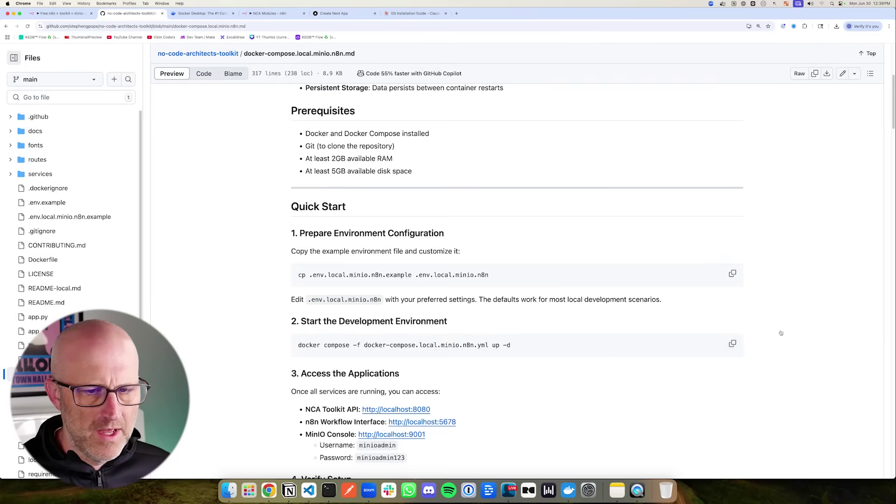
# Copy the guide's docker compose start command and try to run it in Terminal from the demo folder
pyautogui.moveTo(793, 323); pyautogui.dragTo(741, 346)
pyautogui.click(732, 344)
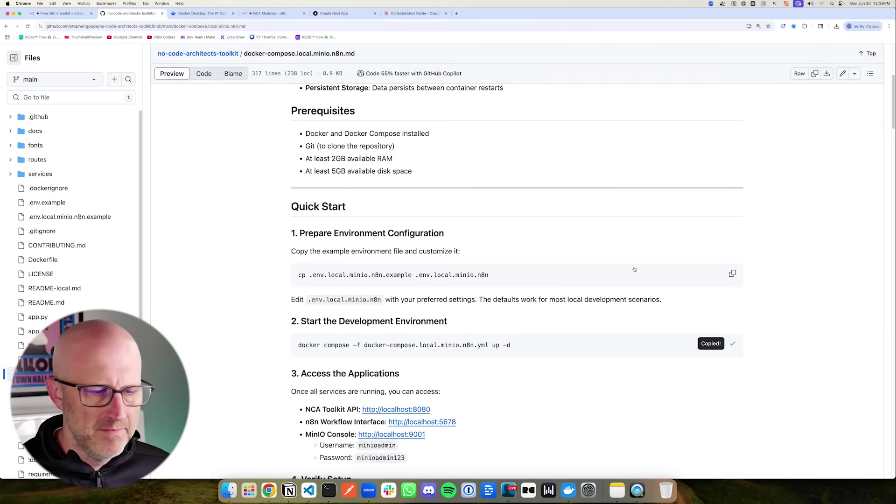
pyautogui.click(329, 490)
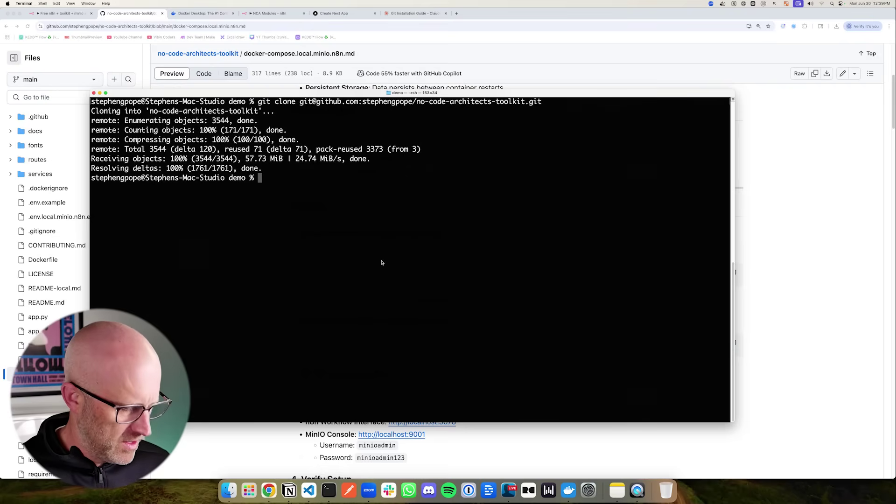
pyautogui.press('super+v')
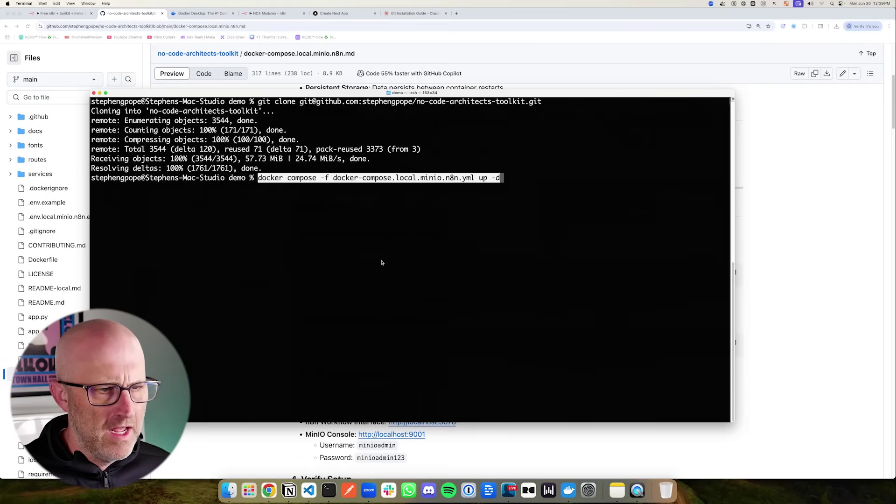
pyautogui.press('Return')
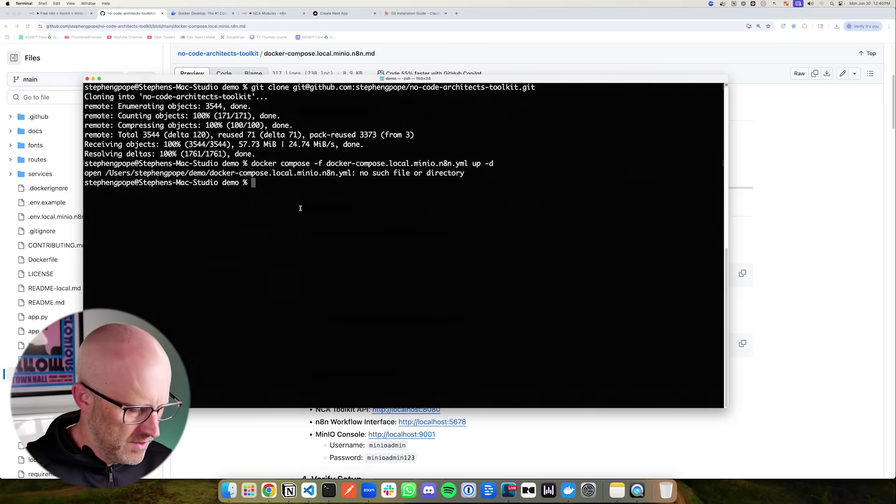
# Change the Terminal's working directory to no-code-architects-toolkit
pyautogui.write('cd ')
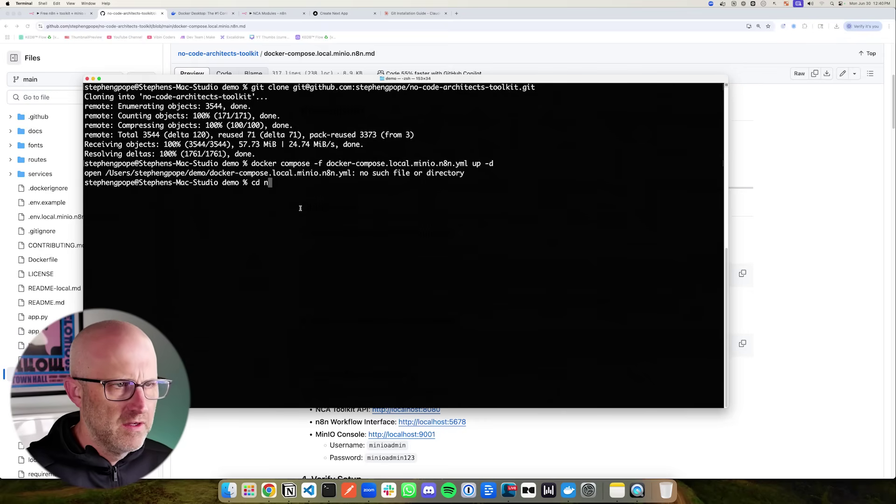
pyautogui.write('no-code')
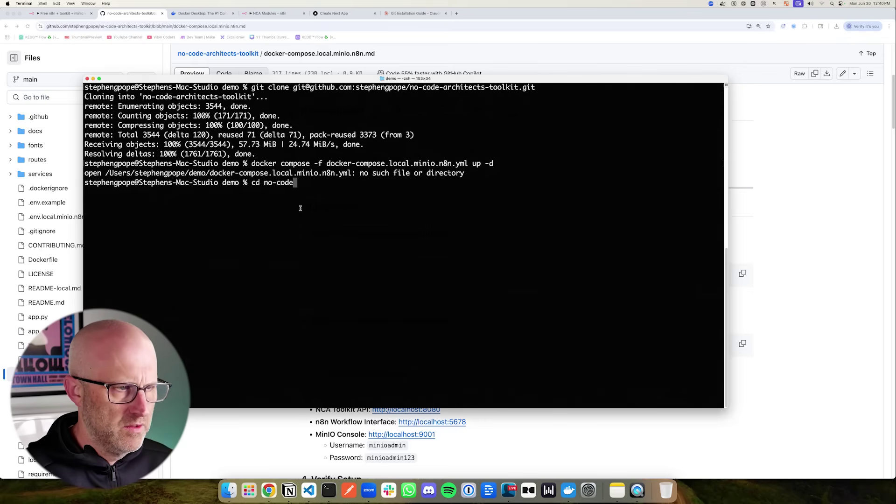
pyautogui.write('-architects')
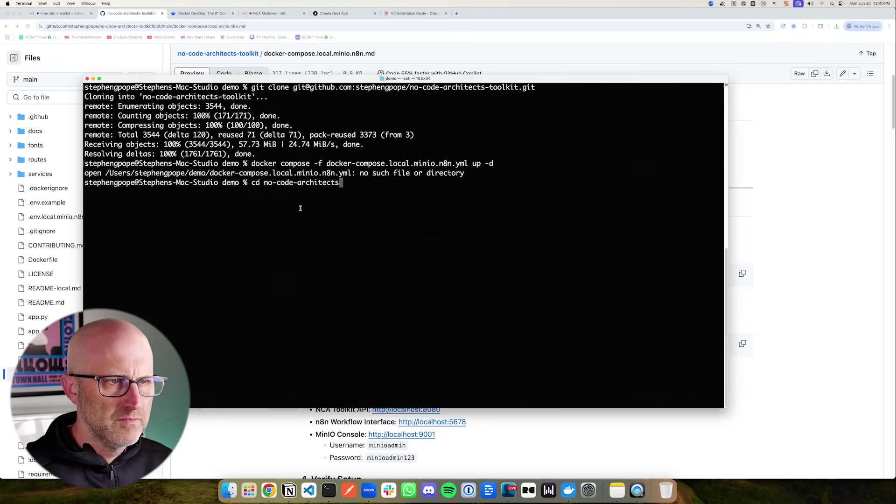
pyautogui.write('-toolkit')
pyautogui.press('Return')
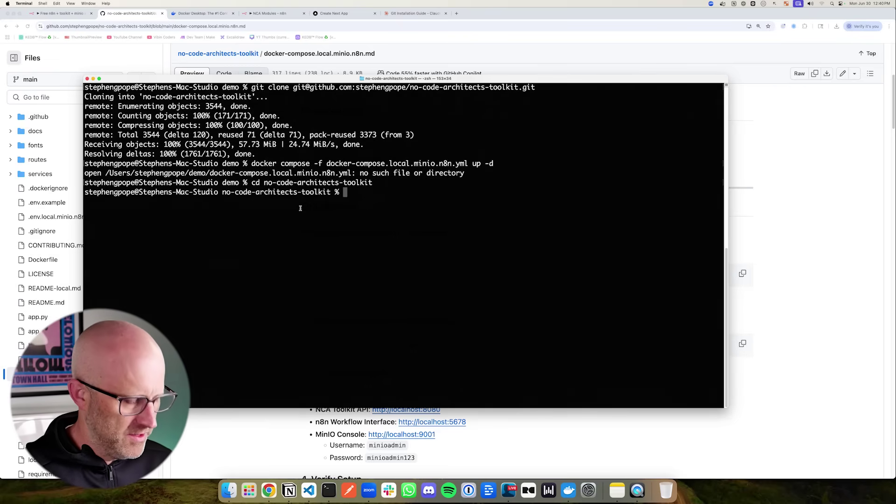
# Run docker compose -f docker-compose.local.minio.n8n.yml up -d again, inside the no-code-architects-toolkit folder
pyautogui.press('Up')
pyautogui.press('Up')
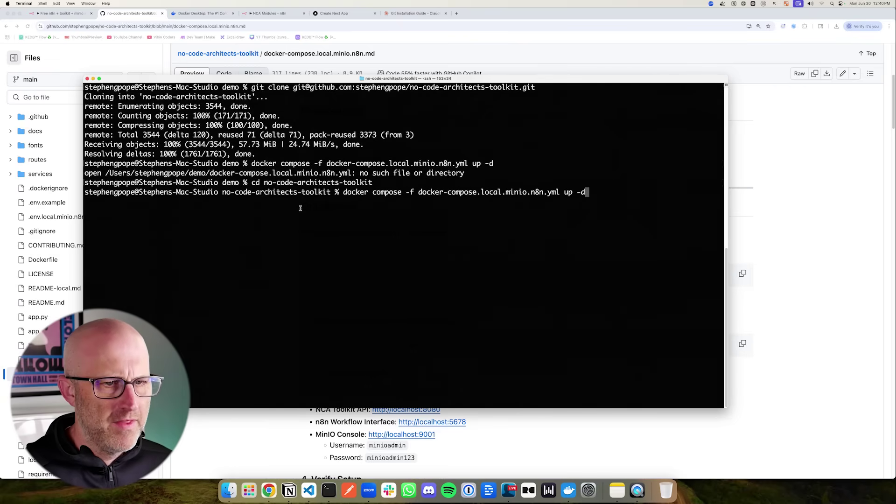
pyautogui.press('Return')
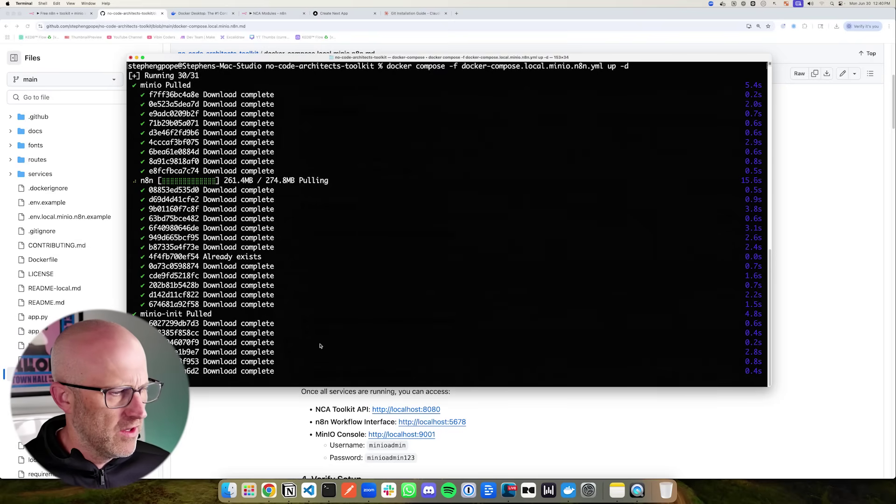
# Switch to Chrome, open the repository's Dockerfile and look over its build and installation instructions
pyautogui.click(241, 417)
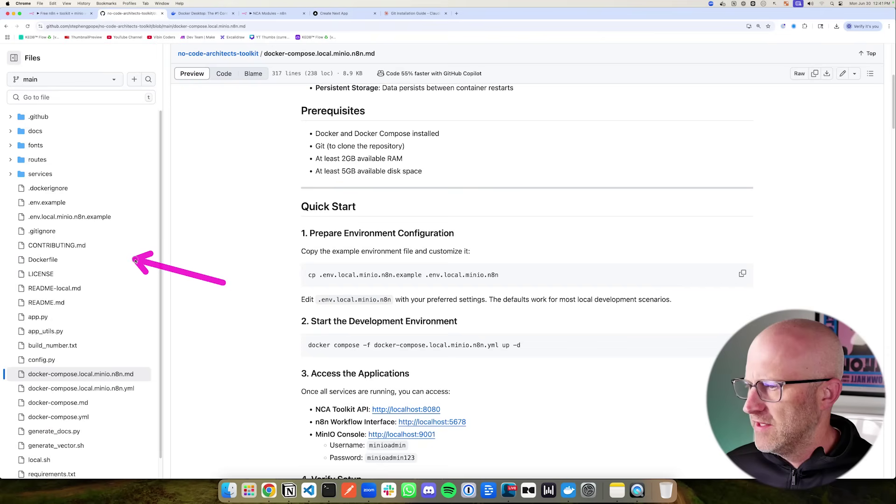
pyautogui.click(43, 260)
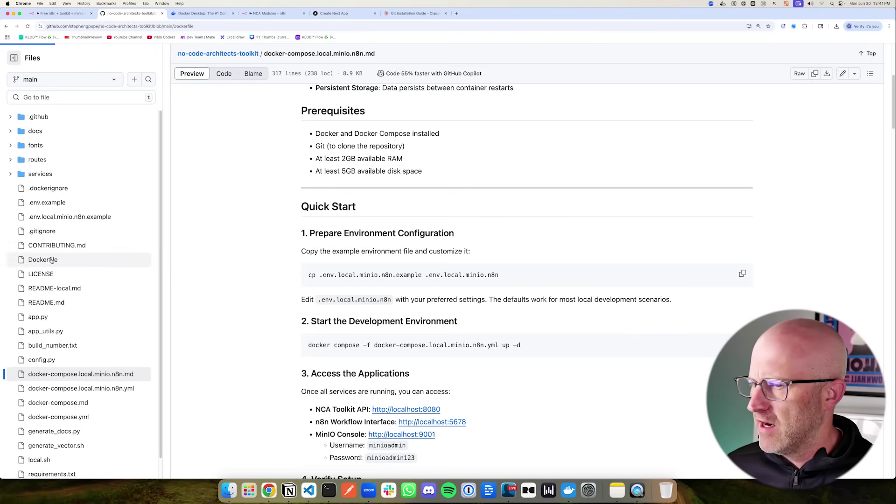
pyautogui.scroll(-20, 432, 316)
pyautogui.scroll(-10, 432, 316)
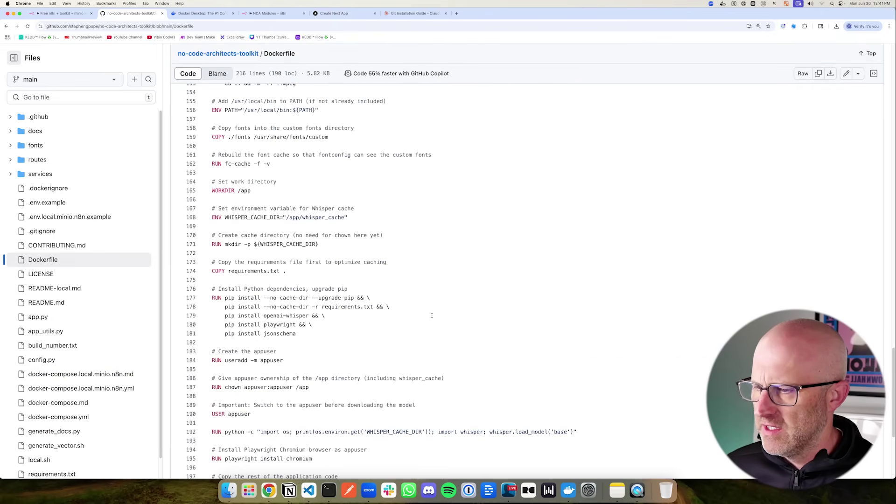
pyautogui.scroll(20, 425, 313)
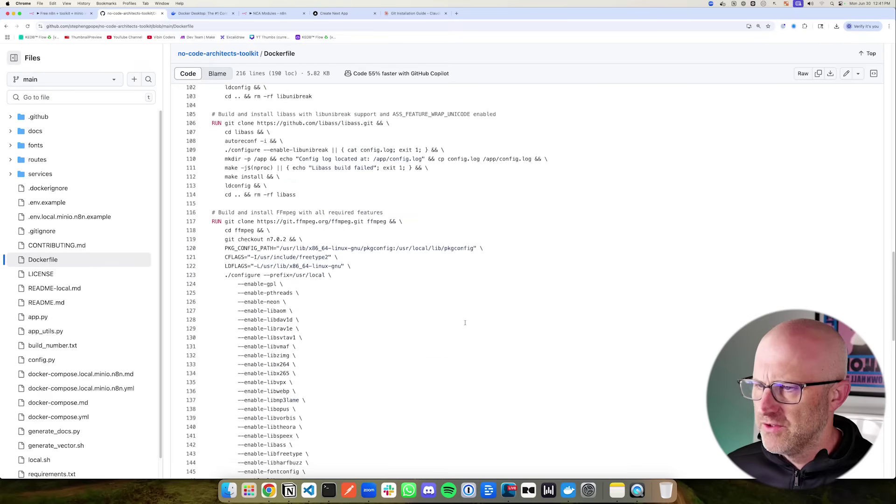
pyautogui.scroll(5, 429, 310)
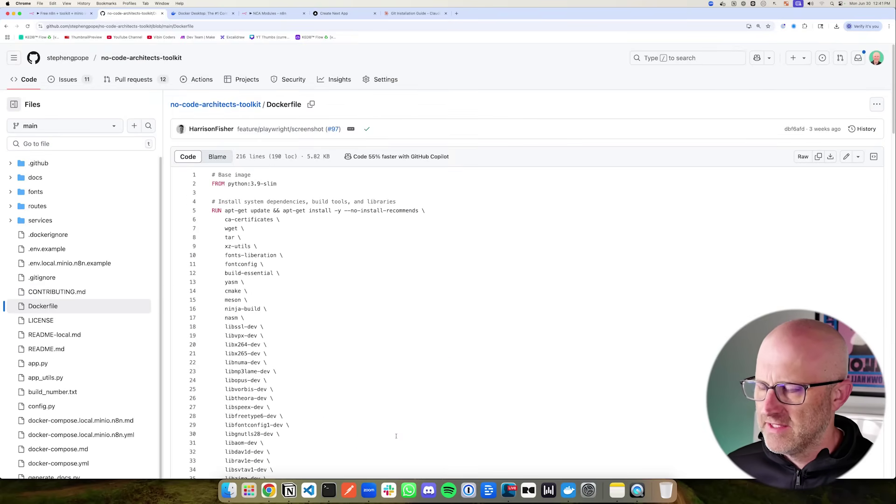
pyautogui.moveTo(483, 194)
pyautogui.mouseDown()
pyautogui.moveTo(643, 188)
pyautogui.moveTo(636, 206)
pyautogui.moveTo(645, 207)
pyautogui.mouseUp()
pyautogui.moveTo(482, 228); pyautogui.dragTo(623, 229)
pyautogui.moveTo(495, 247); pyautogui.dragTo(650, 248)
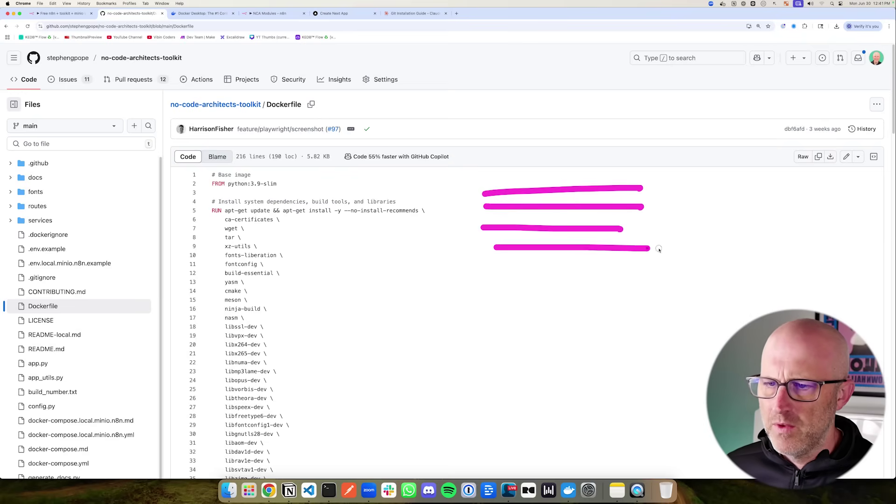
pyautogui.moveTo(480, 277)
pyautogui.mouseDown()
pyautogui.moveTo(632, 264)
pyautogui.moveTo(638, 295)
pyautogui.mouseUp()
pyautogui.moveTo(493, 313); pyautogui.dragTo(642, 313)
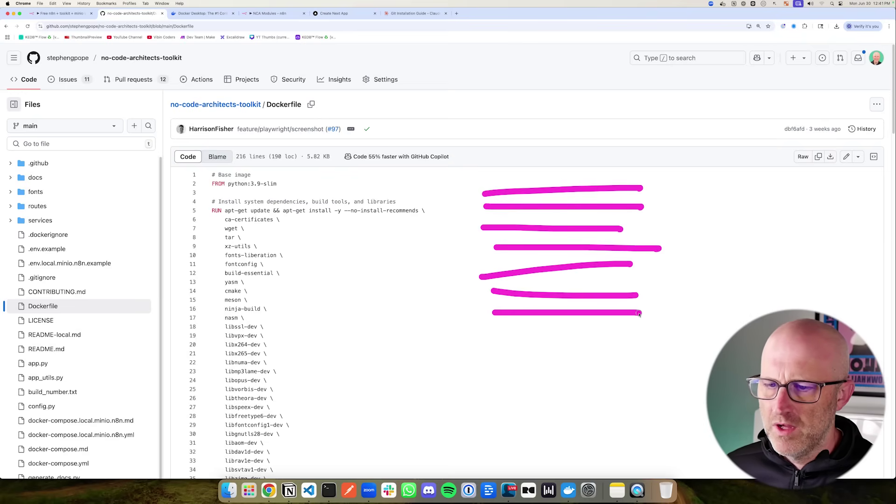
pyautogui.moveTo(513, 335); pyautogui.dragTo(650, 336)
pyautogui.click(656, 339)
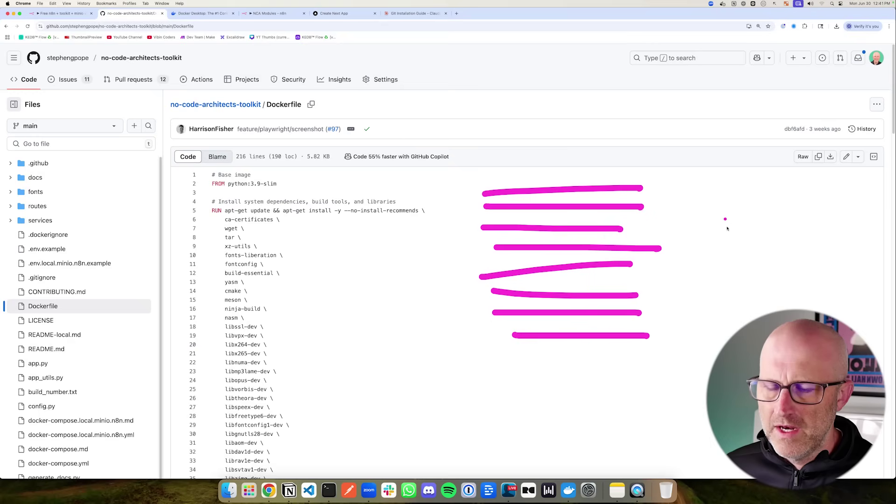
pyautogui.moveTo(506, 362); pyautogui.dragTo(487, 407)
pyautogui.click(526, 384)
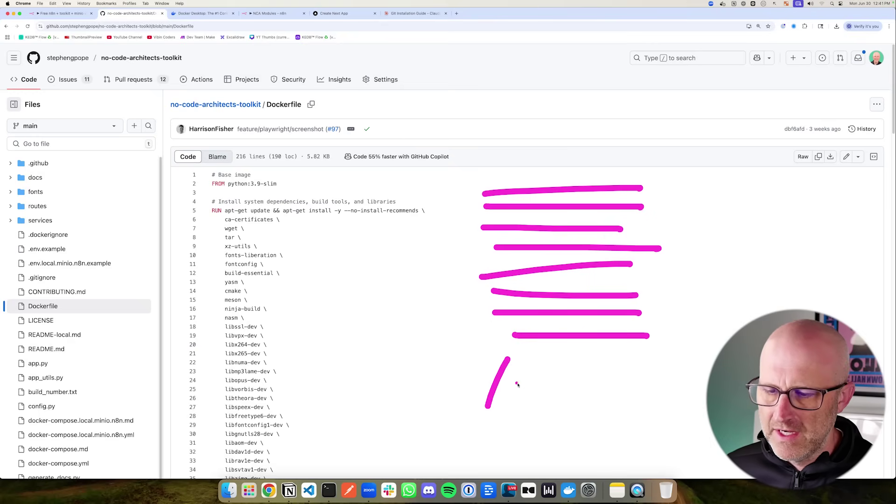
pyautogui.moveTo(539, 233)
pyautogui.mouseDown()
pyautogui.moveTo(426, 294)
pyautogui.moveTo(346, 366)
pyautogui.moveTo(435, 267)
pyautogui.mouseUp()
pyautogui.moveTo(537, 196)
pyautogui.mouseDown()
pyautogui.moveTo(439, 233)
pyautogui.moveTo(388, 283)
pyautogui.mouseUp()
pyautogui.moveTo(493, 286); pyautogui.dragTo(532, 225)
pyautogui.moveTo(571, 230)
pyautogui.mouseDown()
pyautogui.moveTo(554, 280)
pyautogui.moveTo(584, 278)
pyautogui.mouseUp()
pyautogui.click(596, 280)
pyautogui.moveTo(606, 223)
pyautogui.mouseDown()
pyautogui.moveTo(597, 275)
pyautogui.moveTo(626, 277)
pyautogui.mouseUp()
pyautogui.moveTo(659, 224)
pyautogui.mouseDown()
pyautogui.moveTo(659, 281)
pyautogui.moveTo(717, 259)
pyautogui.mouseUp()
pyautogui.press('Escape')
# Open the repository's docker-compose.local.minio.n8n.yml file to view its service definitions
pyautogui.scroll(-3, 178, 436)
pyautogui.moveTo(217, 357); pyautogui.dragTo(138, 389)
pyautogui.click(60, 391)
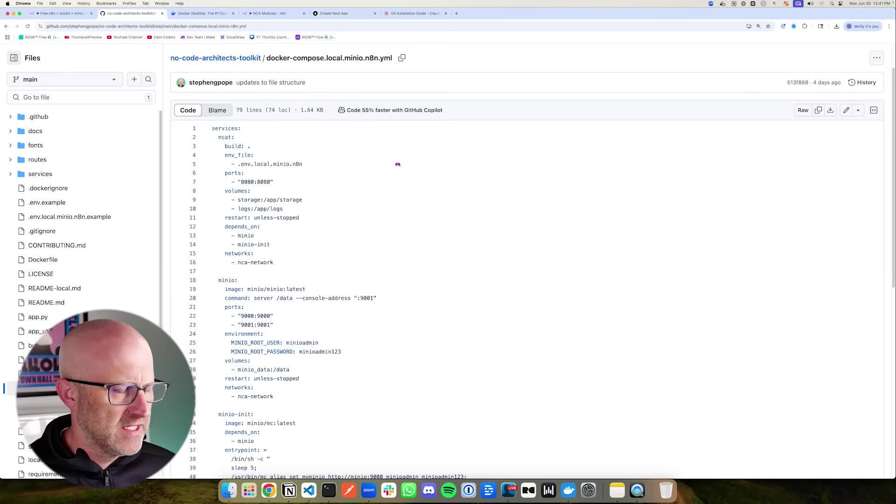
pyautogui.moveTo(472, 167); pyautogui.dragTo(474, 216)
pyautogui.moveTo(472, 165)
pyautogui.mouseDown()
pyautogui.moveTo(542, 216)
pyautogui.moveTo(476, 216)
pyautogui.moveTo(480, 268)
pyautogui.moveTo(635, 247)
pyautogui.moveTo(662, 290)
pyautogui.moveTo(452, 288)
pyautogui.moveTo(478, 359)
pyautogui.mouseUp()
pyautogui.moveTo(478, 314)
pyautogui.mouseDown()
pyautogui.moveTo(650, 316)
pyautogui.moveTo(477, 352)
pyautogui.mouseUp()
pyautogui.moveTo(495, 350)
pyautogui.mouseDown()
pyautogui.moveTo(521, 324)
pyautogui.moveTo(550, 346)
pyautogui.moveTo(574, 347)
pyautogui.moveTo(583, 333)
pyautogui.moveTo(613, 326)
pyautogui.mouseUp()
pyautogui.moveTo(602, 327)
pyautogui.mouseDown()
pyautogui.moveTo(603, 343)
pyautogui.moveTo(637, 349)
pyautogui.mouseUp()
pyautogui.moveTo(499, 195)
pyautogui.mouseDown()
pyautogui.moveTo(519, 180)
pyautogui.moveTo(533, 197)
pyautogui.moveTo(544, 180)
pyautogui.mouseUp()
pyautogui.moveTo(574, 215)
pyautogui.mouseDown()
pyautogui.moveTo(595, 213)
pyautogui.moveTo(600, 183)
pyautogui.mouseUp()
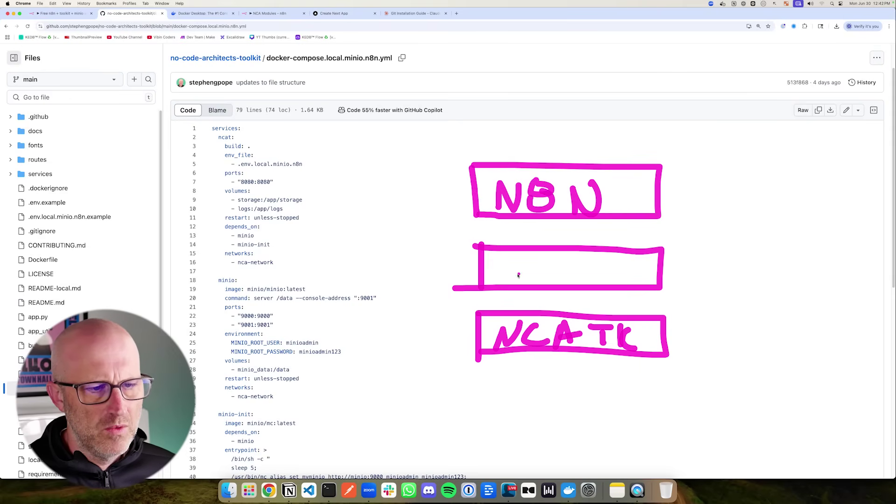
pyautogui.moveTo(490, 284)
pyautogui.mouseDown()
pyautogui.moveTo(532, 280)
pyautogui.moveTo(538, 269)
pyautogui.moveTo(537, 282)
pyautogui.mouseUp()
pyautogui.moveTo(552, 272)
pyautogui.mouseDown()
pyautogui.moveTo(555, 283)
pyautogui.moveTo(605, 286)
pyautogui.mouseUp()
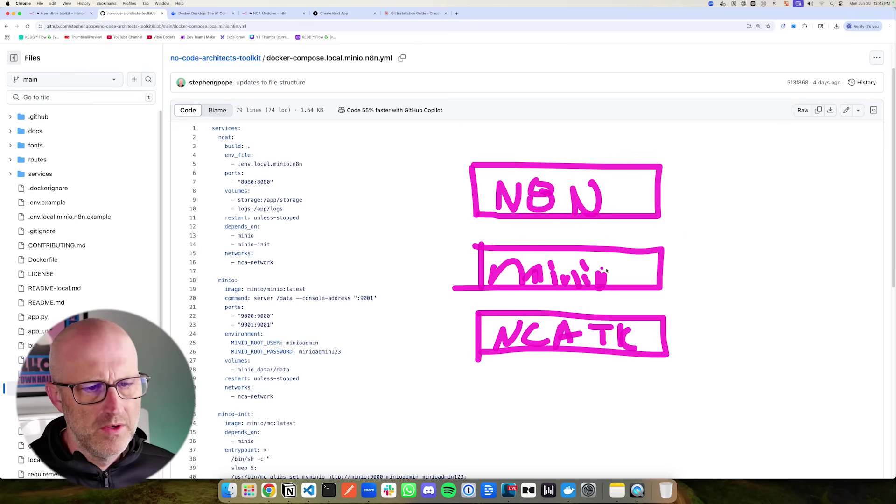
pyautogui.moveTo(666, 269)
pyautogui.mouseDown()
pyautogui.moveTo(735, 229)
pyautogui.moveTo(719, 235)
pyautogui.mouseUp()
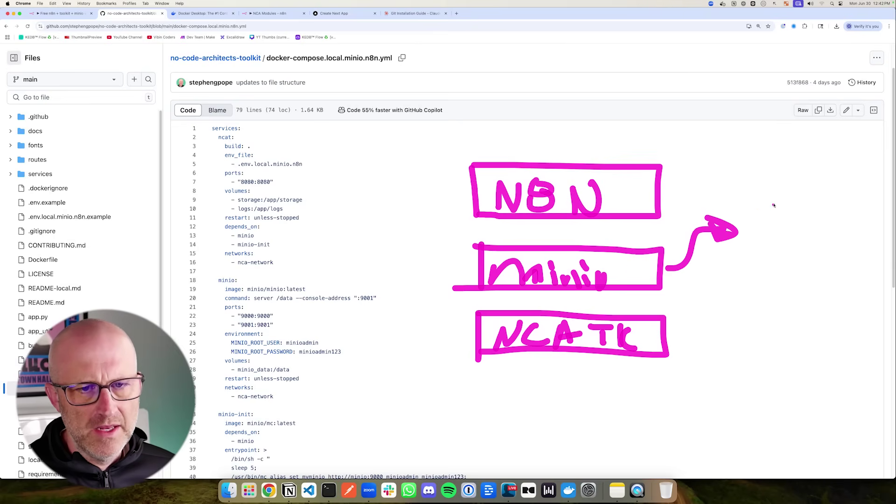
pyautogui.moveTo(773, 206)
pyautogui.mouseDown()
pyautogui.moveTo(746, 199)
pyautogui.moveTo(785, 199)
pyautogui.moveTo(785, 243)
pyautogui.mouseUp()
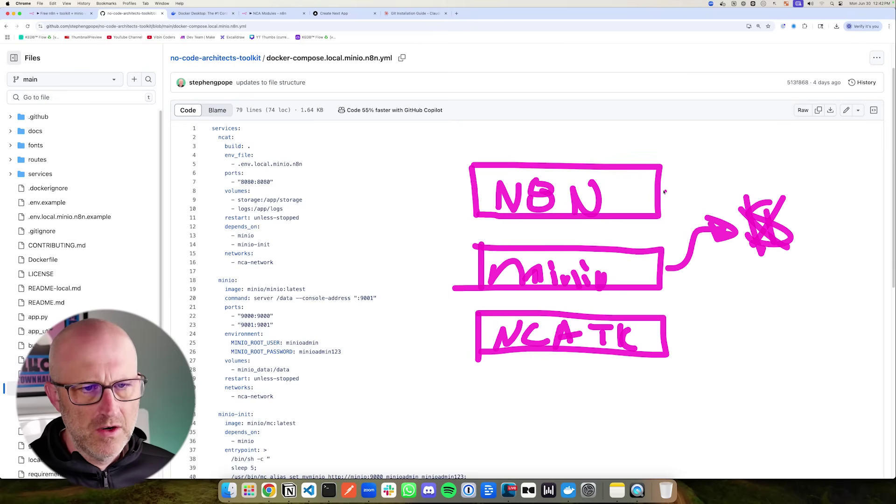
pyautogui.moveTo(659, 189); pyautogui.dragTo(721, 168)
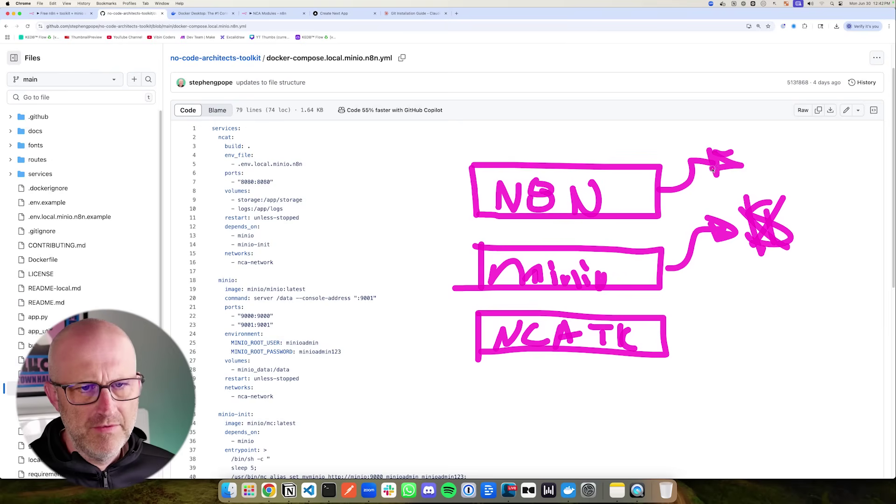
pyautogui.moveTo(779, 147); pyautogui.dragTo(749, 175)
pyautogui.moveTo(742, 143); pyautogui.dragTo(791, 178)
pyautogui.moveTo(467, 187)
pyautogui.mouseDown()
pyautogui.moveTo(430, 212)
pyautogui.moveTo(484, 263)
pyautogui.moveTo(418, 285)
pyautogui.moveTo(477, 335)
pyautogui.mouseUp()
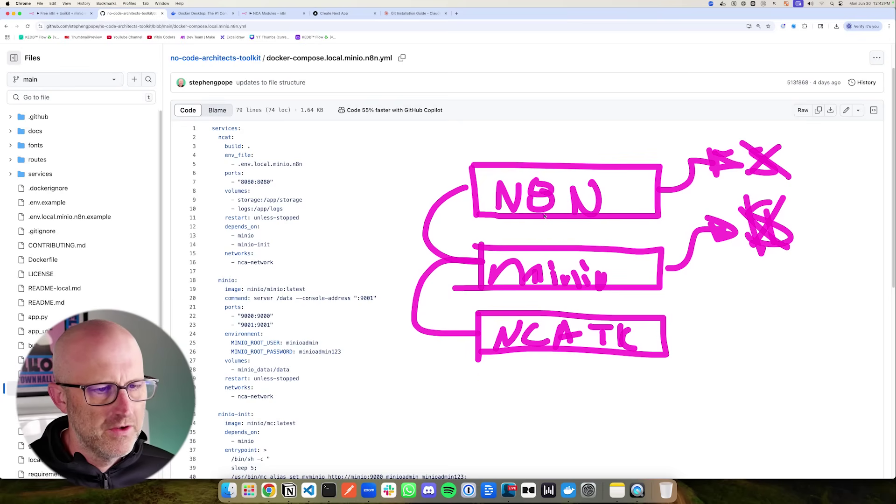
pyautogui.moveTo(414, 140)
pyautogui.mouseDown()
pyautogui.moveTo(399, 379)
pyautogui.moveTo(694, 303)
pyautogui.moveTo(570, 120)
pyautogui.moveTo(399, 148)
pyautogui.mouseUp()
pyautogui.moveTo(740, 369)
pyautogui.mouseDown()
pyautogui.moveTo(766, 294)
pyautogui.moveTo(772, 346)
pyautogui.moveTo(812, 308)
pyautogui.mouseUp()
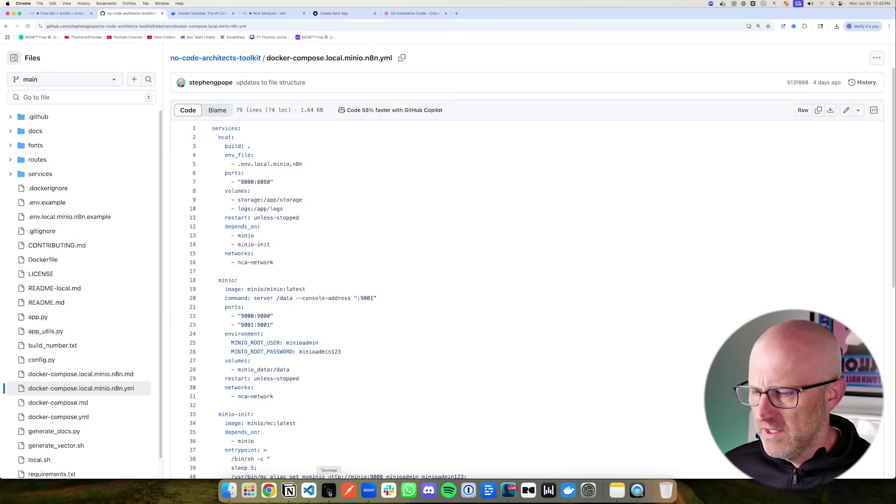
# Switch to Terminal and check the Docker image build and container startup output
pyautogui.click(329, 493)
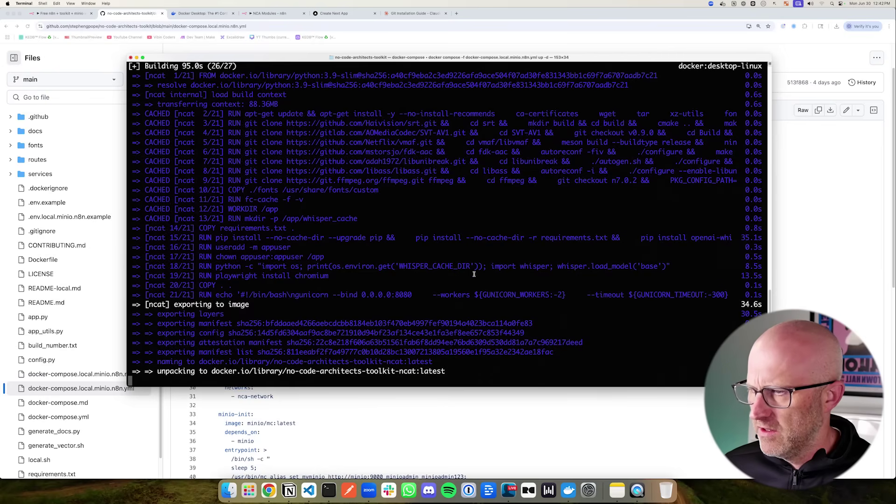
pyautogui.scroll(5, 474, 276)
pyautogui.scroll(-5, 471, 276)
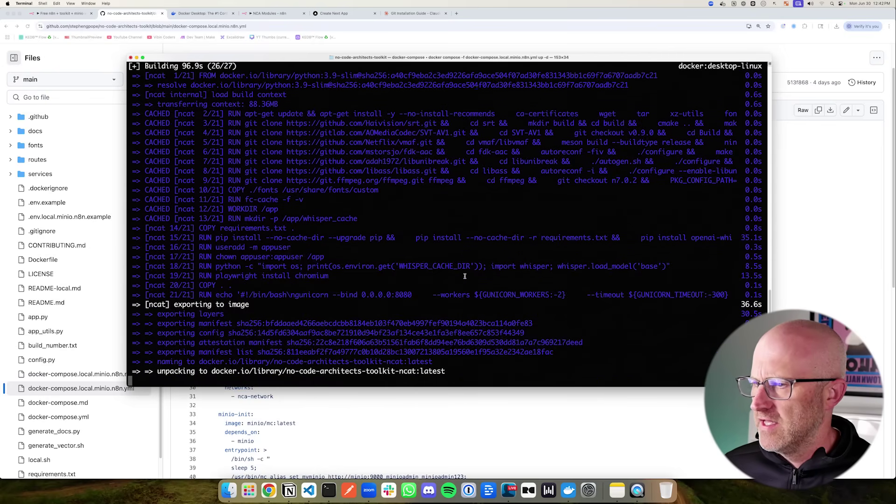
pyautogui.scroll(3, 353, 223)
pyautogui.moveTo(383, 127)
pyautogui.mouseDown()
pyautogui.moveTo(276, 158)
pyautogui.moveTo(286, 255)
pyautogui.moveTo(293, 219)
pyautogui.mouseUp()
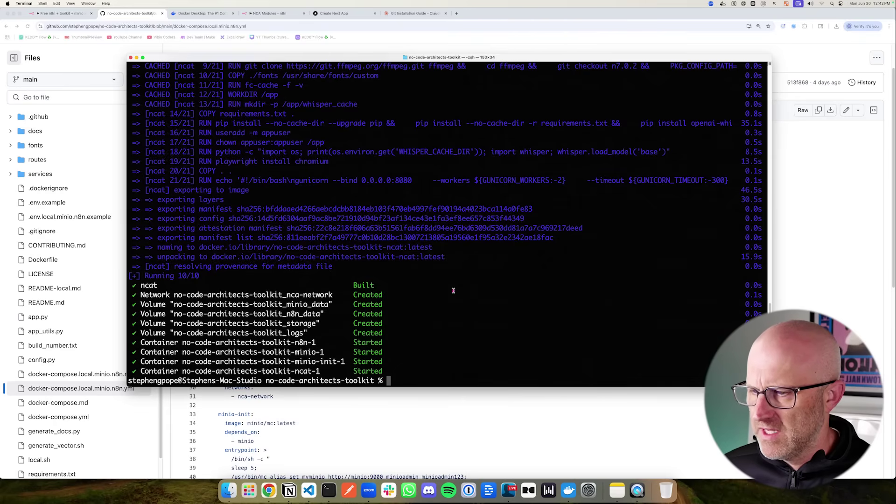
pyautogui.moveTo(470, 275)
pyautogui.mouseDown()
pyautogui.moveTo(395, 282)
pyautogui.moveTo(401, 360)
pyautogui.mouseUp()
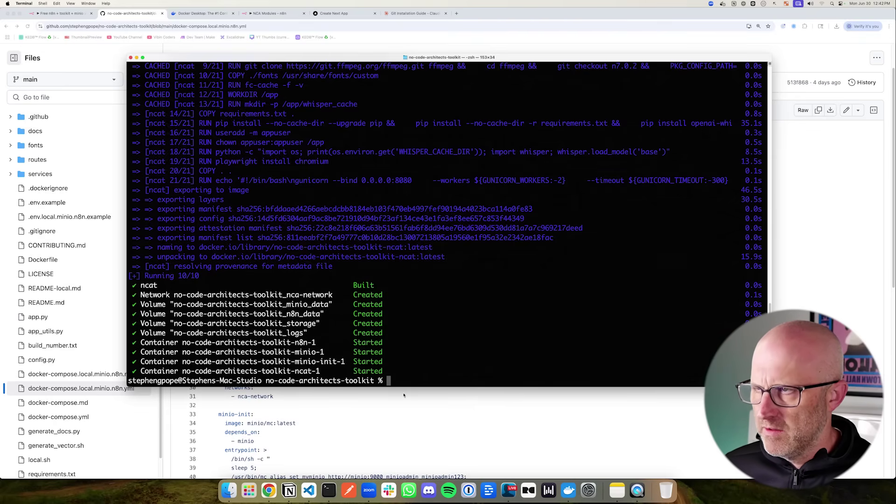
# Copy the all-services logs command from docker-compose.local.minio.n8n.md in Chrome and run docker compose -f docker-compose.local.minio.n8n.yml logs -f in Terminal
pyautogui.press('super+Tab')
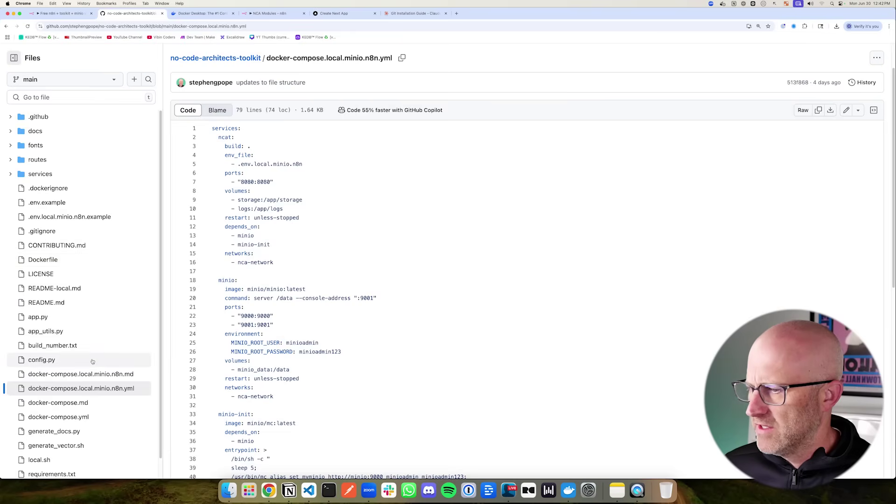
pyautogui.click(91, 376)
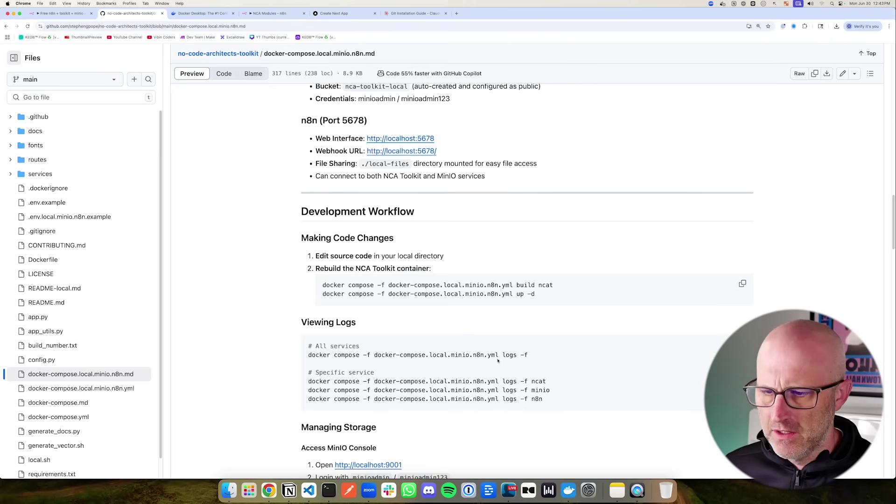
pyautogui.moveTo(531, 355); pyautogui.dragTo(299, 355)
pyautogui.rightClick(328, 356)
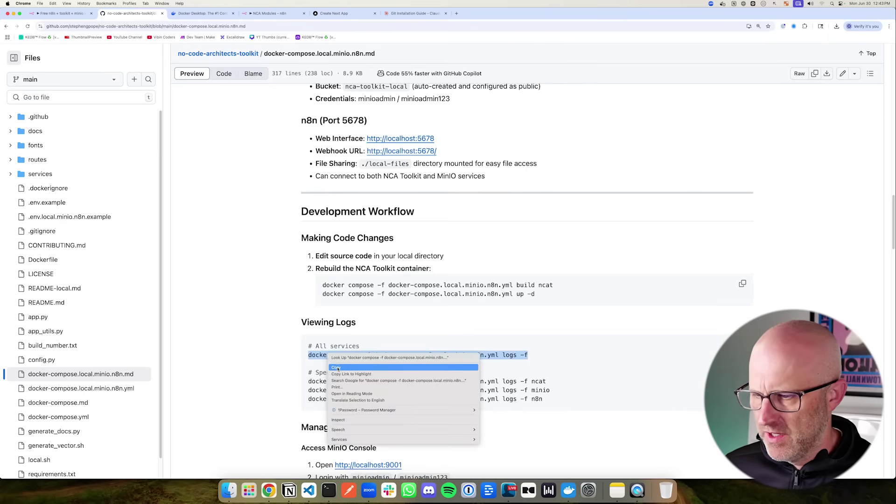
pyautogui.click(337, 369)
pyautogui.press('super+Tab')
pyautogui.press('super+v')
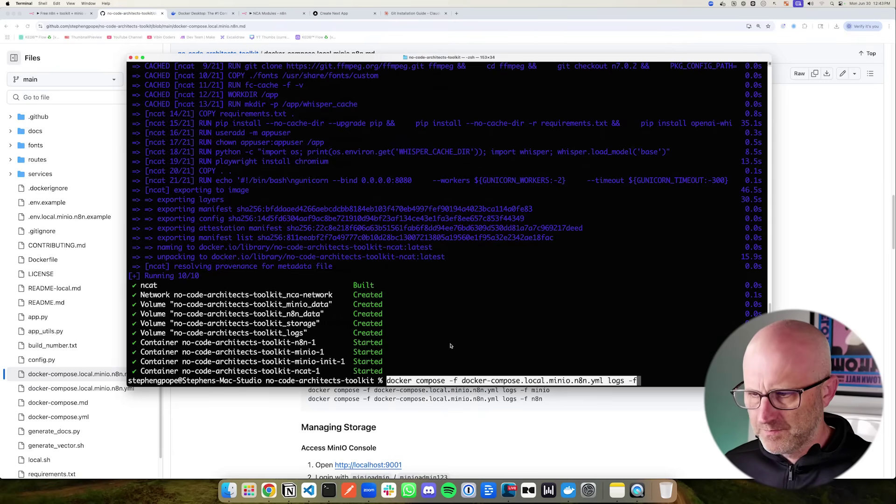
pyautogui.press('Return')
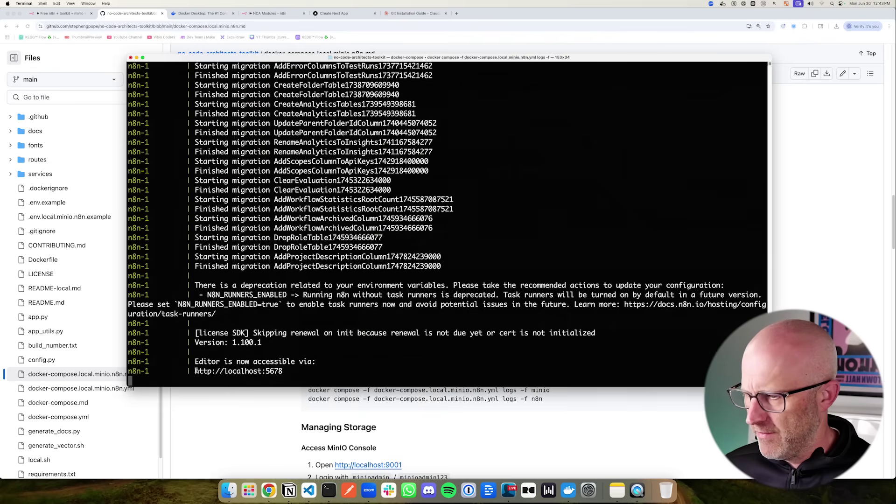
pyautogui.moveTo(195, 372); pyautogui.dragTo(277, 371)
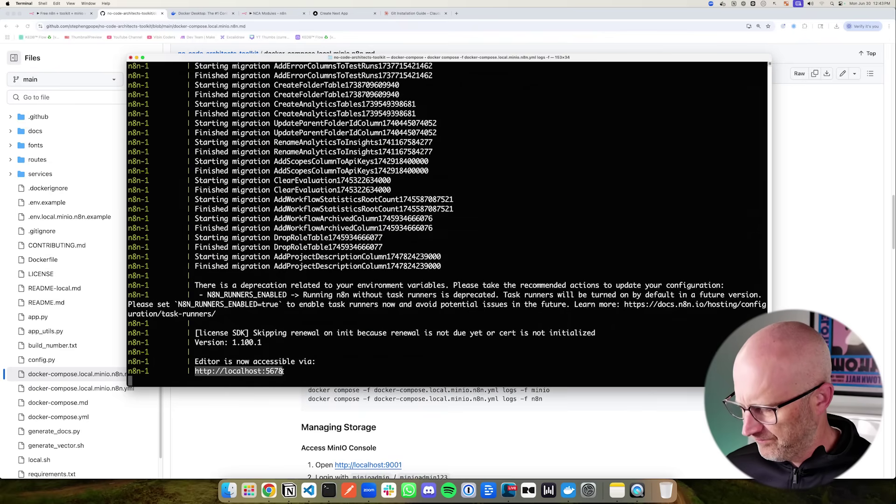
pyautogui.click(457, 14)
pyautogui.press('super+v')
pyautogui.press('Return')
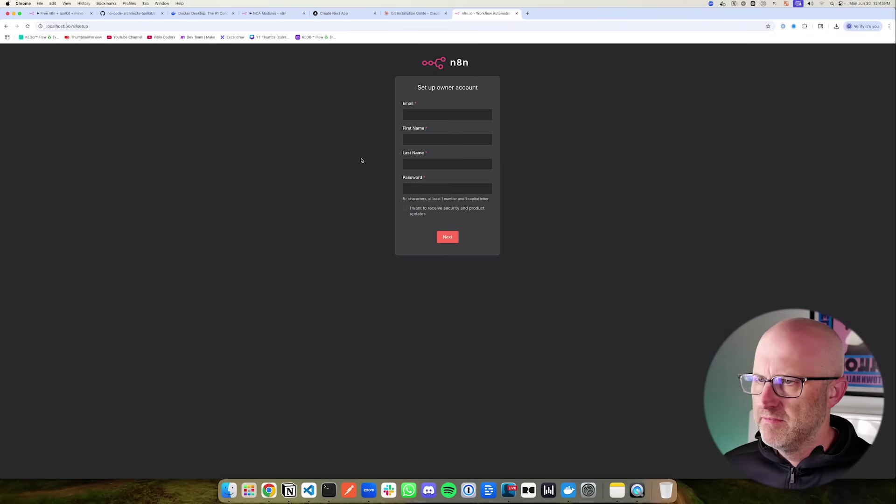
# Set up the n8n owner account with the owner's e-mail, first name, last name and password, and skip the free license key offer
pyautogui.click(420, 115)
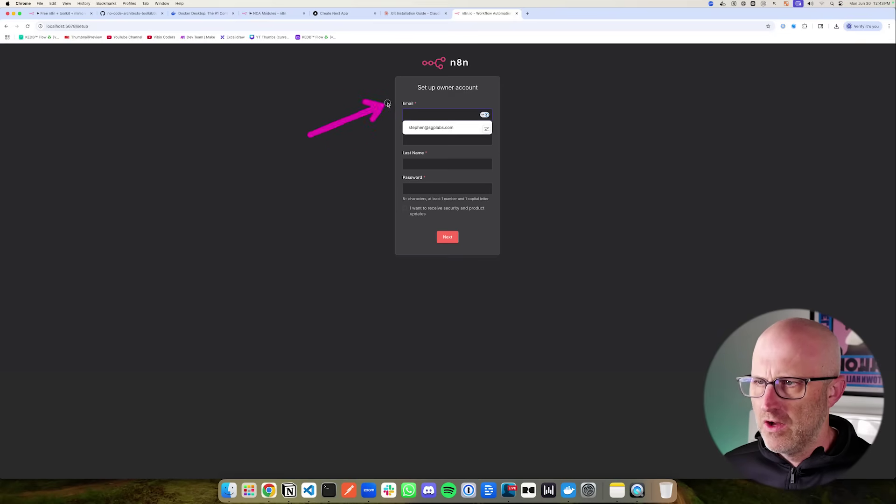
pyautogui.click(430, 128)
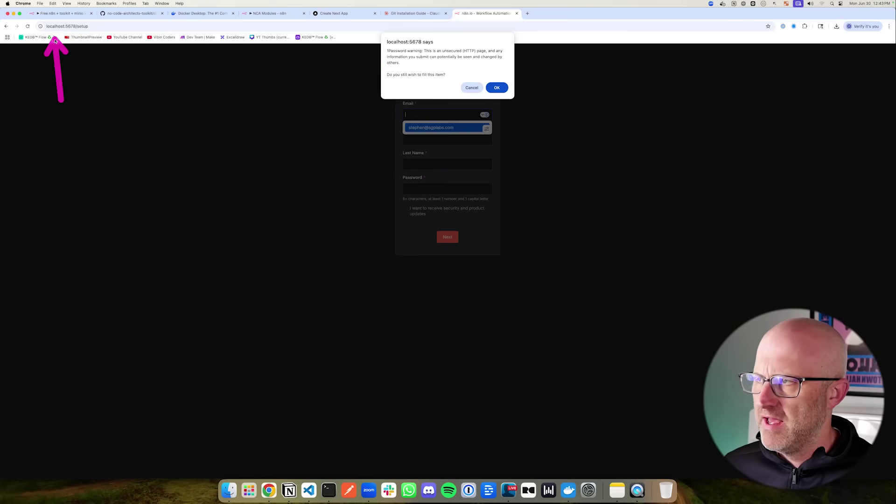
pyautogui.moveTo(164, 195)
pyautogui.mouseDown()
pyautogui.moveTo(167, 263)
pyautogui.moveTo(242, 198)
pyautogui.moveTo(175, 254)
pyautogui.mouseUp()
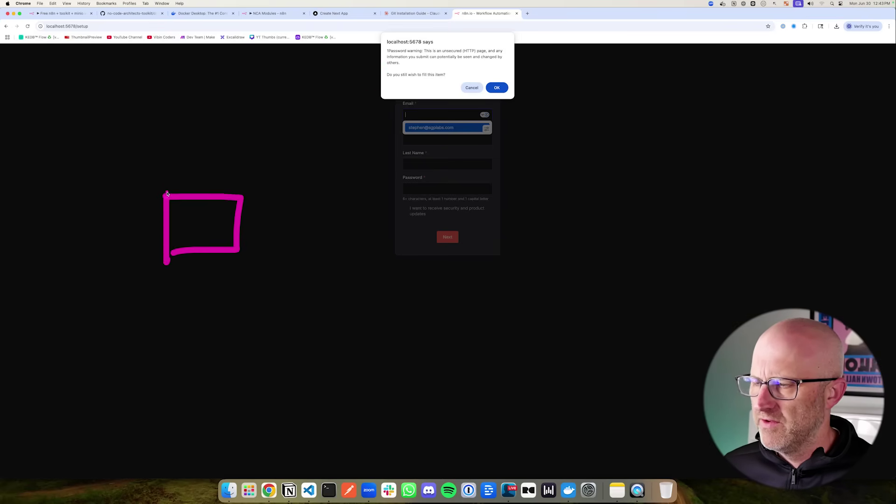
pyautogui.moveTo(167, 194)
pyautogui.mouseDown()
pyautogui.moveTo(202, 208)
pyautogui.moveTo(196, 232)
pyautogui.mouseUp()
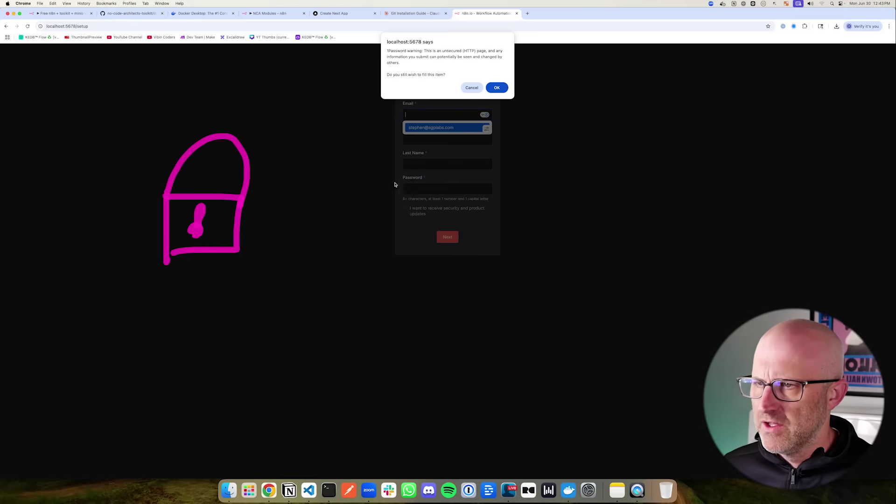
pyautogui.click(496, 87)
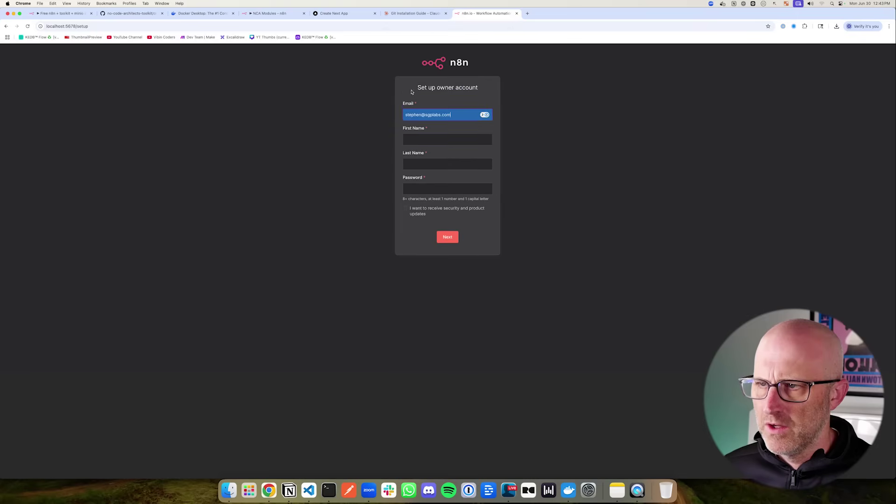
pyautogui.click(425, 155)
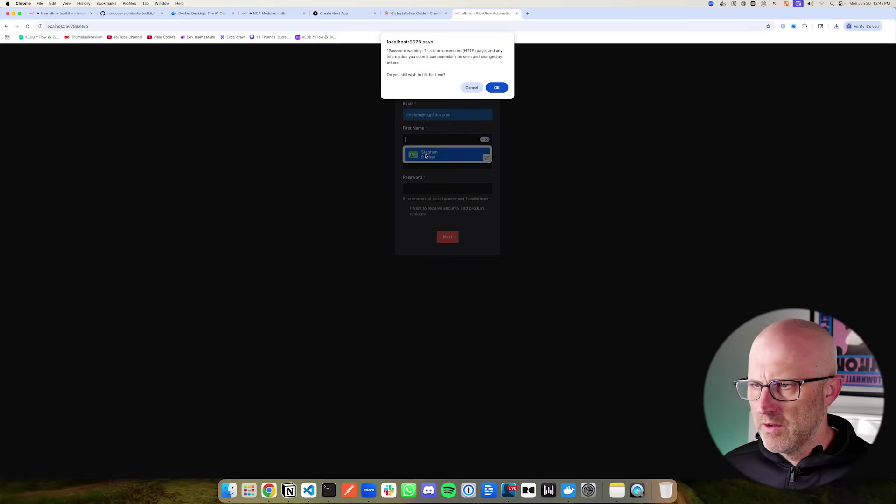
pyautogui.click(500, 91)
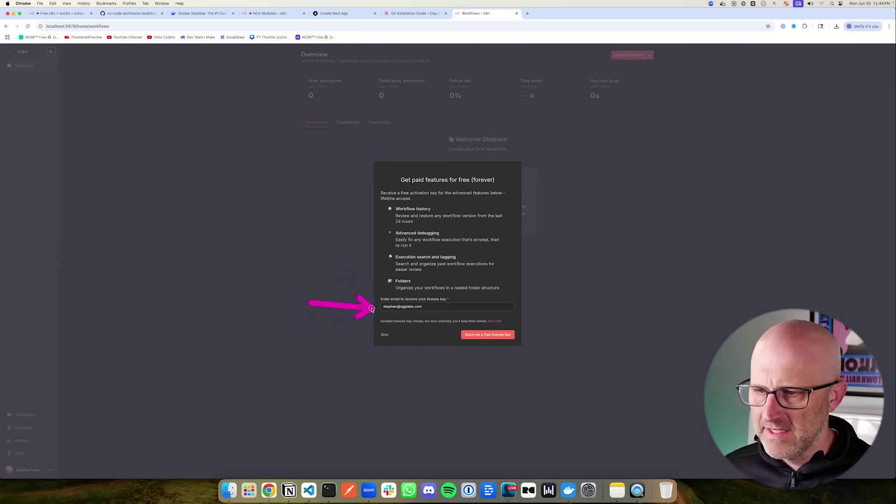
pyautogui.click(384, 336)
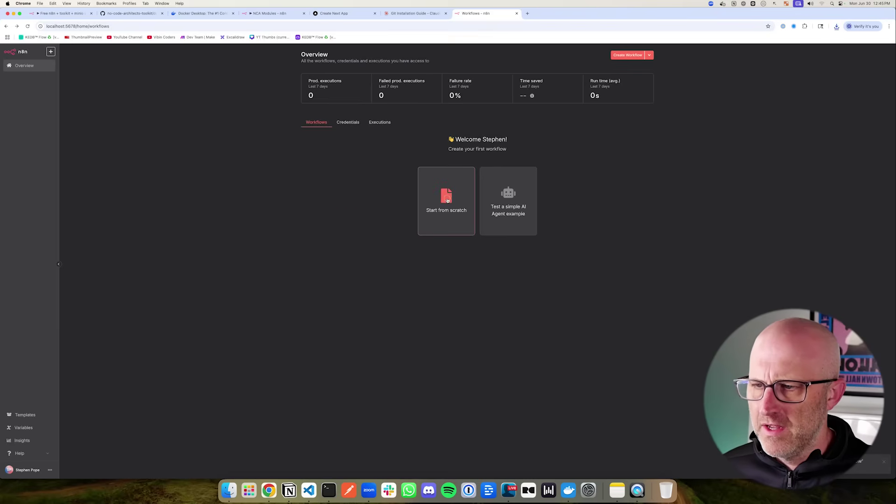
# Import My workflow.json from the Downloads folder into a new workflow started from scratch, and execute it
pyautogui.click(448, 200)
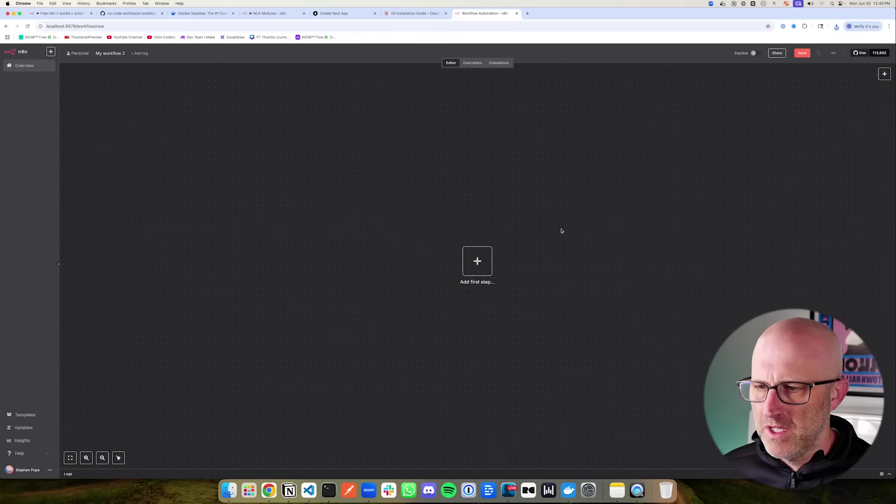
pyautogui.click(834, 54)
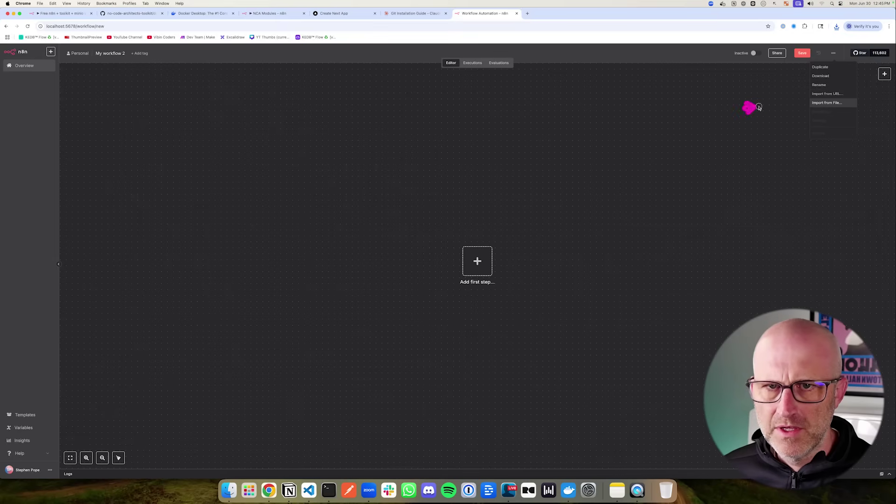
pyautogui.click(830, 107)
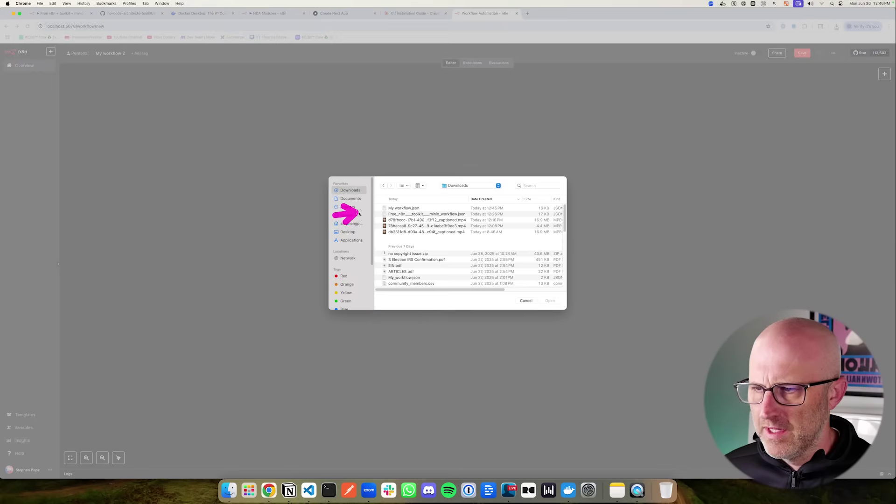
pyautogui.click(399, 209)
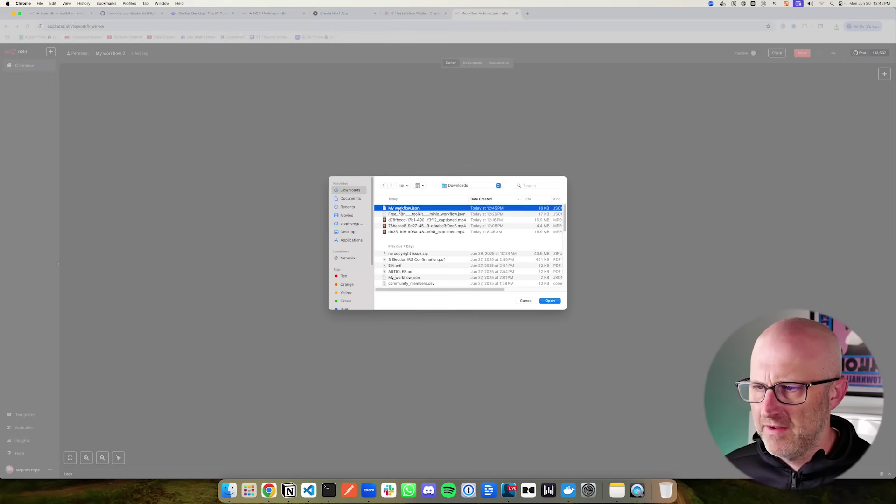
pyautogui.click(550, 301)
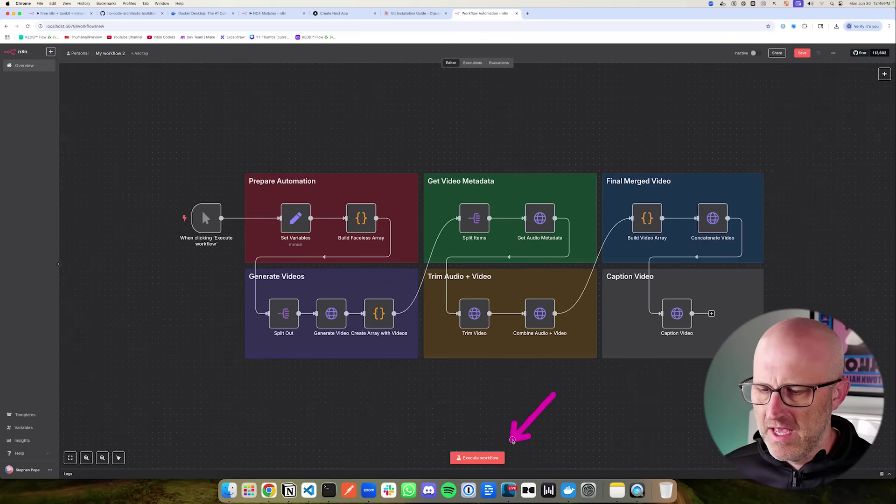
pyautogui.click(476, 458)
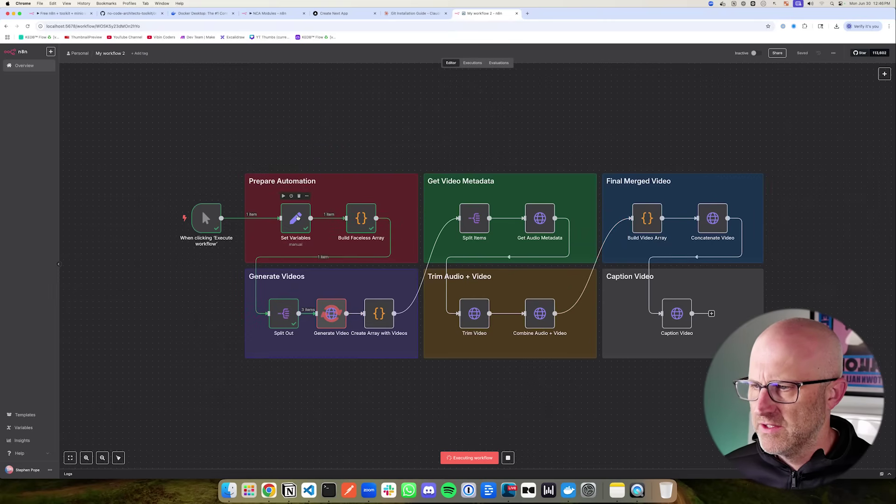
# Inspect the image, audio and base_url fields of the Set Variables node and return to the canvas
pyautogui.click(298, 217)
pyautogui.doubleClick(298, 218)
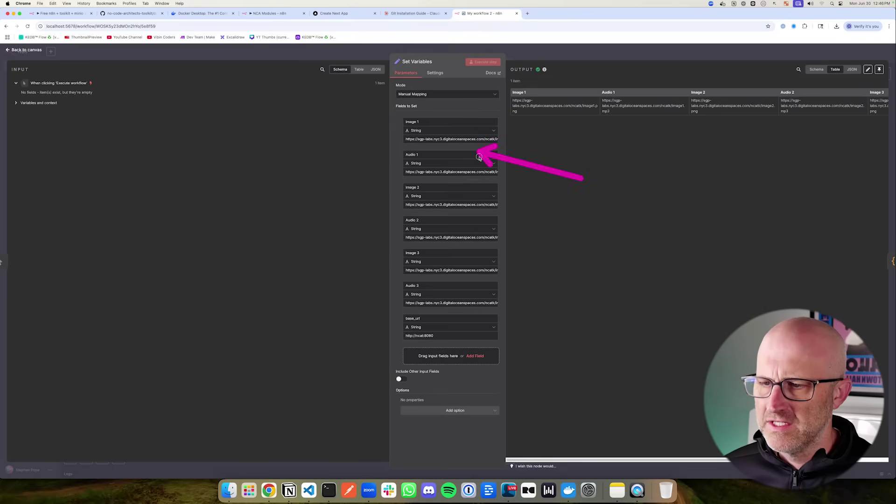
pyautogui.press('Escape')
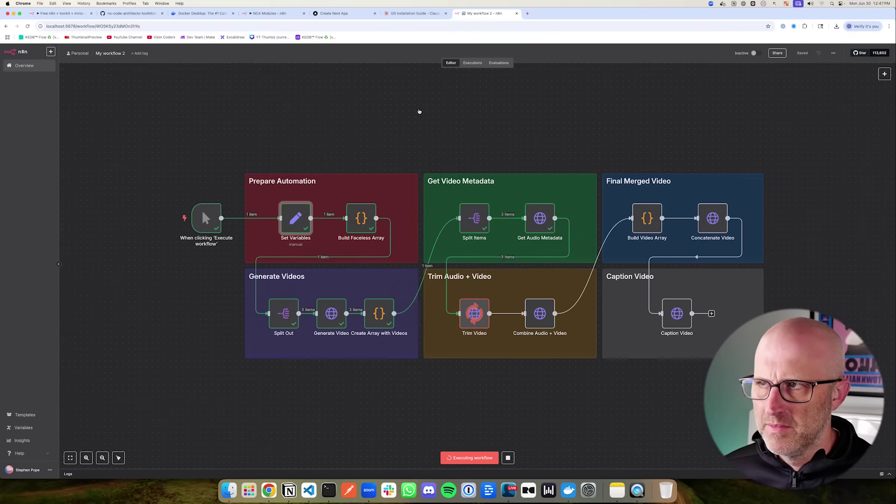
# Bring up the "Free n8n + toolkit + minio" workflow and review its Trim Audio + Video, Final Merged Video and Caption Video groups
pyautogui.press('super+5')
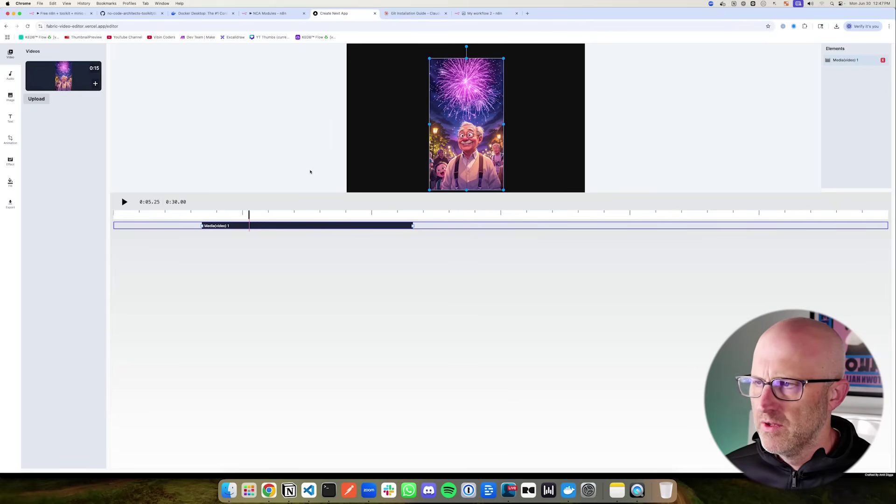
pyautogui.moveTo(458, 126); pyautogui.dragTo(456, 121)
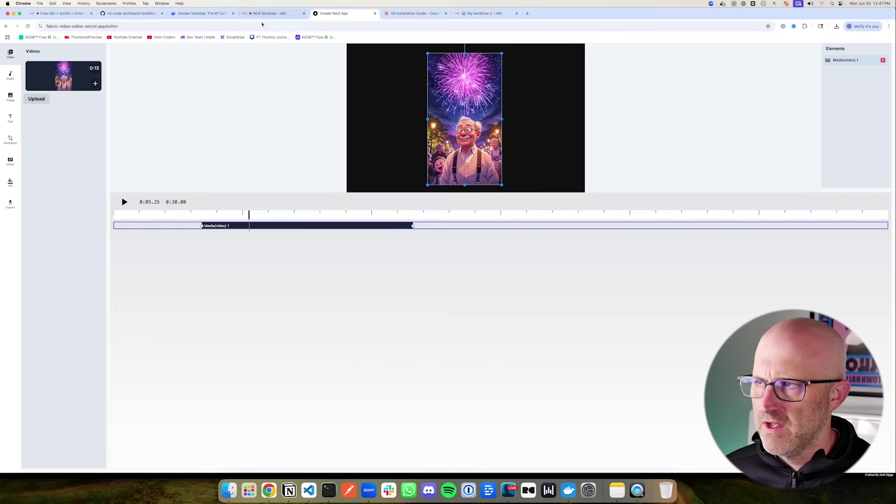
pyautogui.click(266, 14)
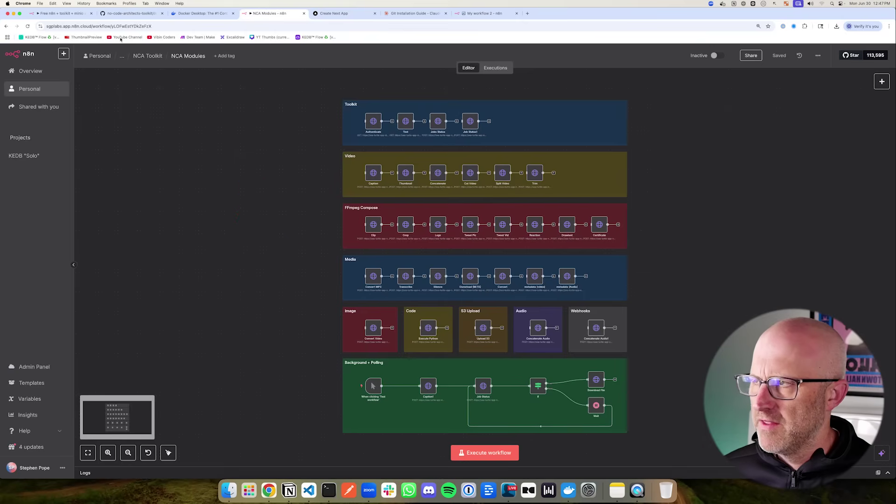
pyautogui.click(63, 14)
pyautogui.moveTo(489, 415); pyautogui.dragTo(484, 355)
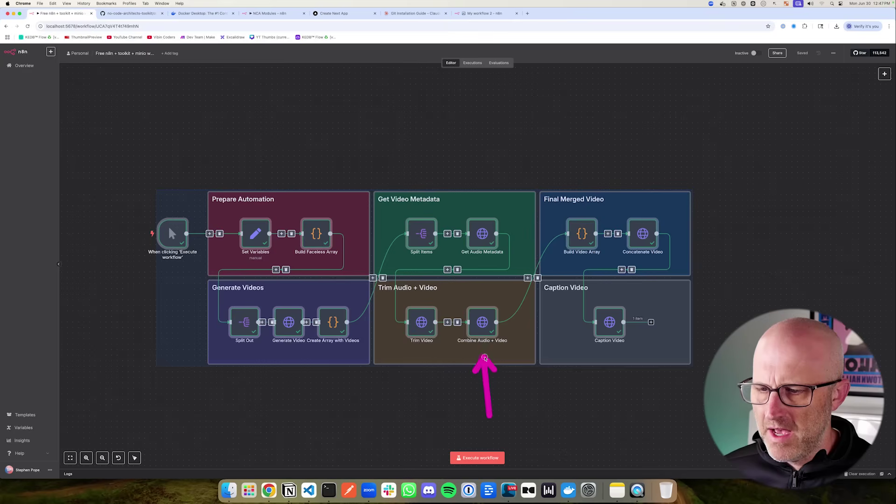
pyautogui.moveTo(666, 159)
pyautogui.mouseDown()
pyautogui.moveTo(640, 197)
pyautogui.moveTo(643, 208)
pyautogui.mouseUp()
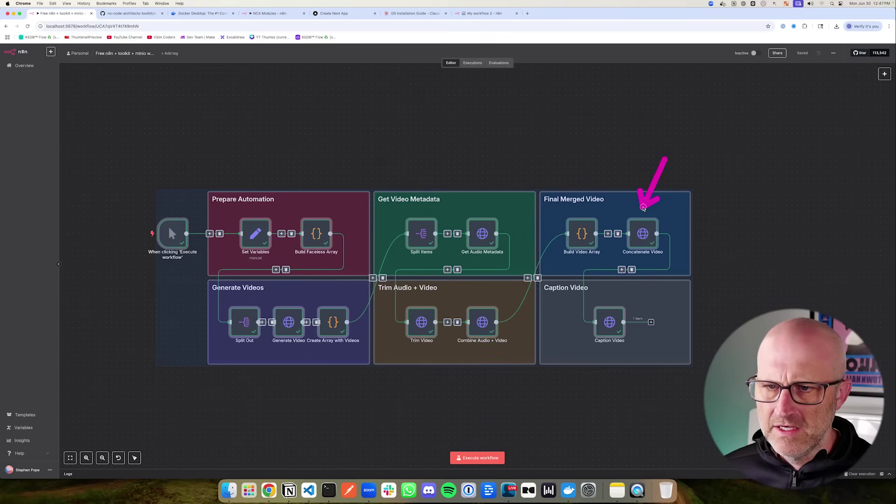
pyautogui.moveTo(594, 414); pyautogui.dragTo(592, 367)
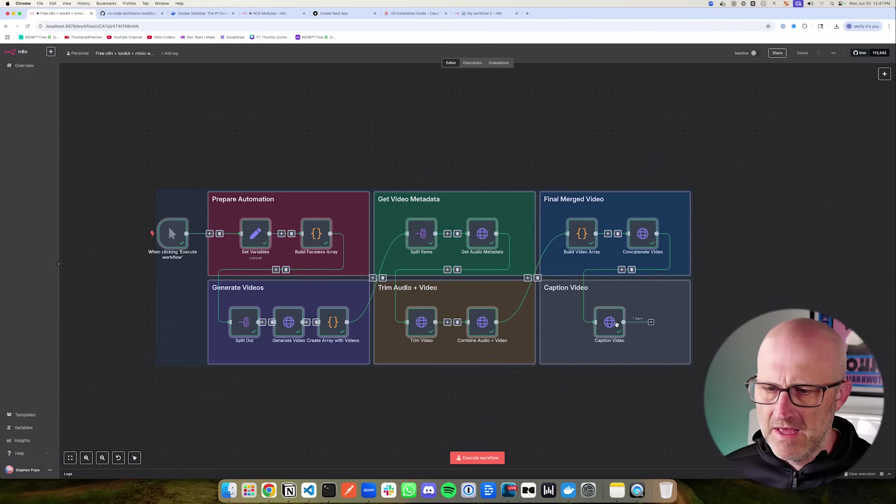
# Copy the response URL of the captioned video from the Caption Video node's output and paste it as the address of a new browser tab
pyautogui.doubleClick(607, 323)
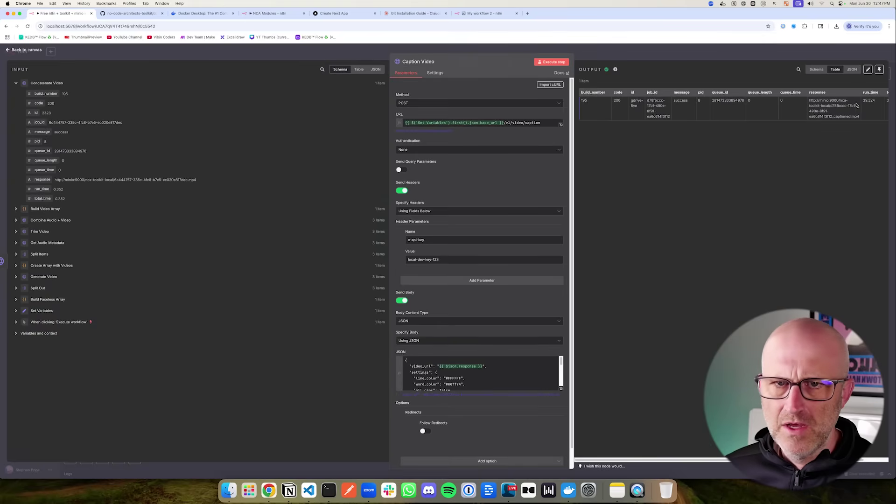
pyautogui.moveTo(860, 118); pyautogui.dragTo(808, 102)
pyautogui.press('super+c')
pyautogui.rightClick(820, 105)
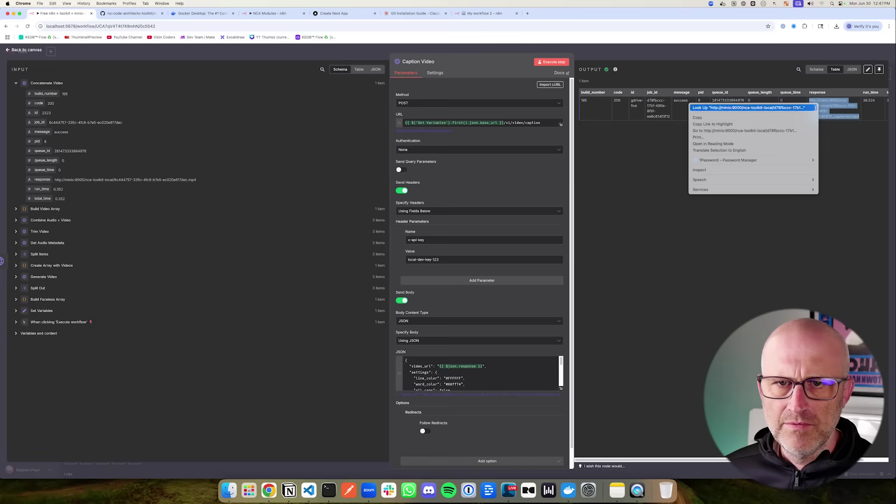
pyautogui.click(728, 117)
pyautogui.press('super+t')
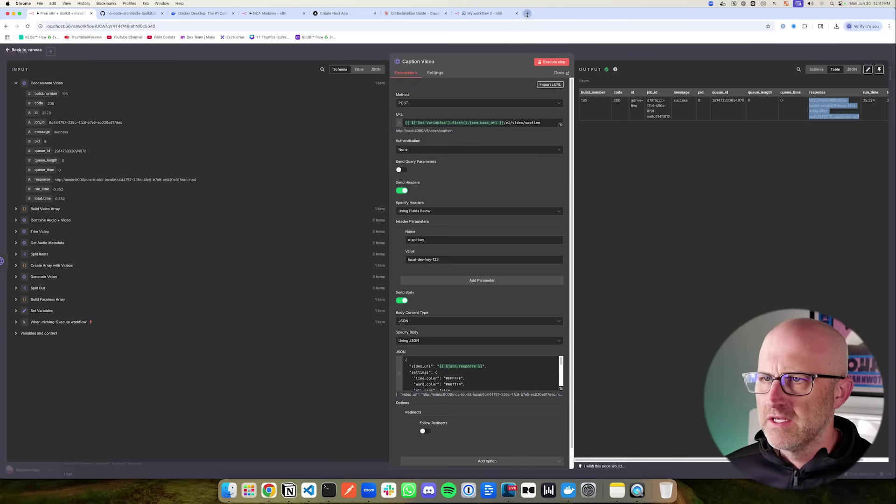
pyautogui.press('super+v')
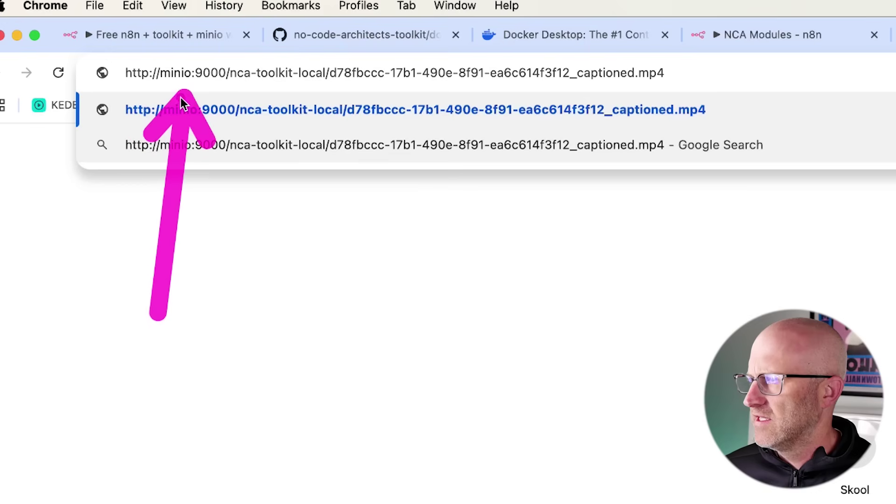
# Replace the host minio with localhost in the captioned video's address and load it
pyautogui.moveTo(191, 73); pyautogui.dragTo(165, 75)
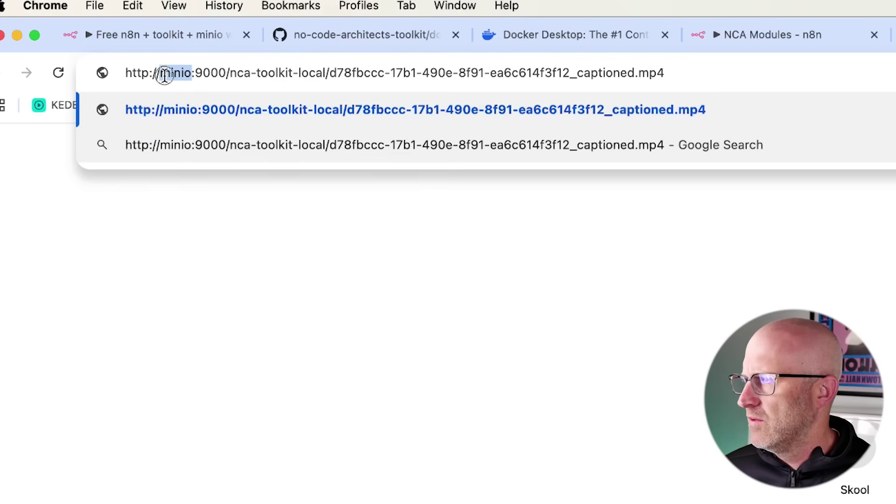
pyautogui.write('lo')
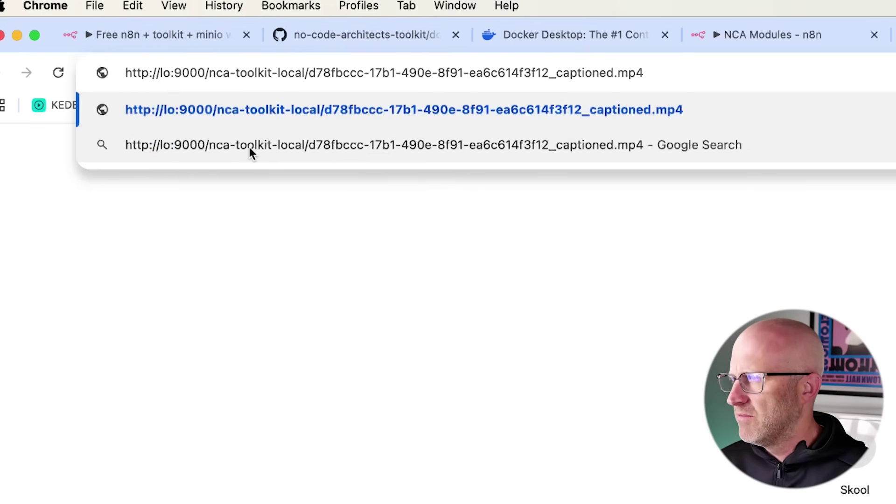
pyautogui.write('calhost')
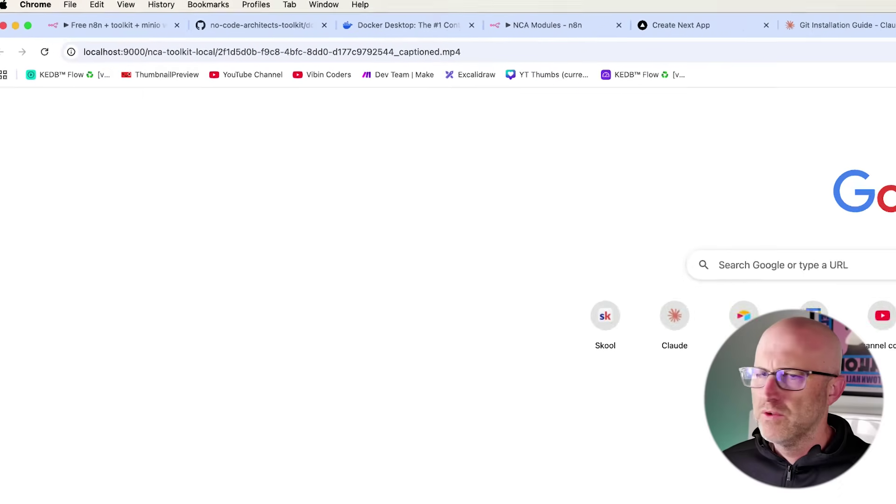
# Open the most recently downloaded captioned MP4 in QuickTime Player and play it
pyautogui.click(837, 27)
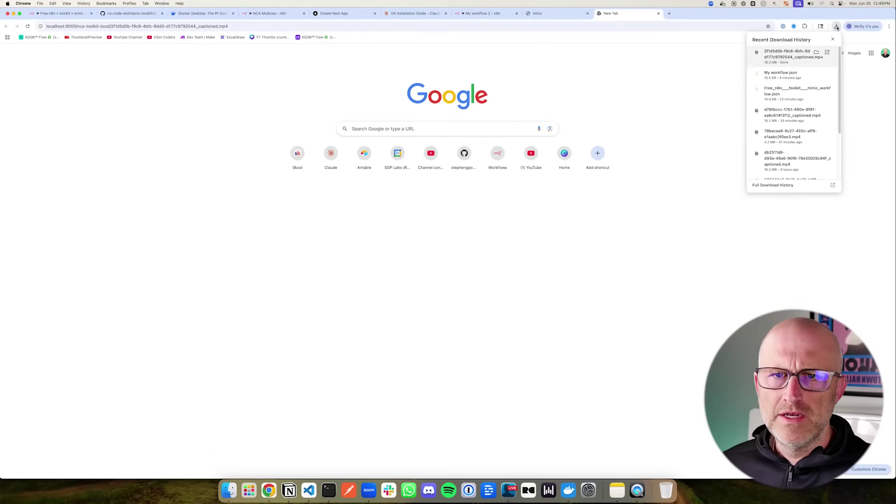
pyautogui.click(781, 57)
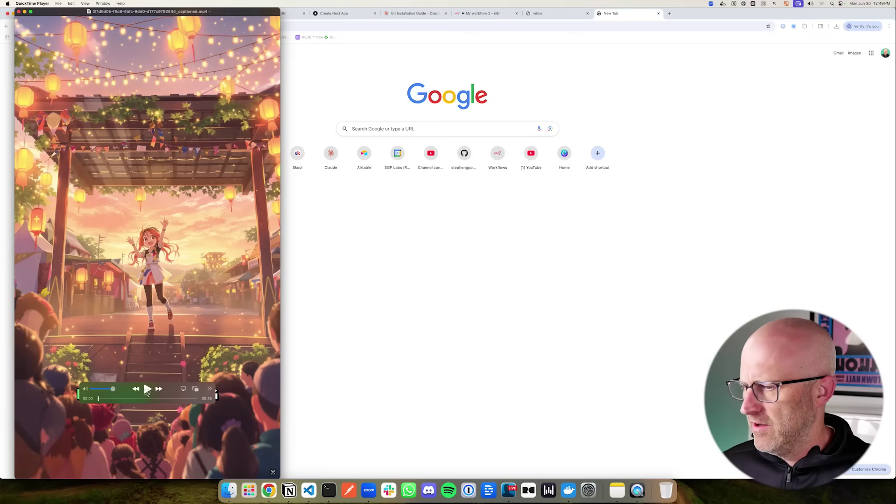
pyautogui.click(147, 393)
pyautogui.click(161, 399)
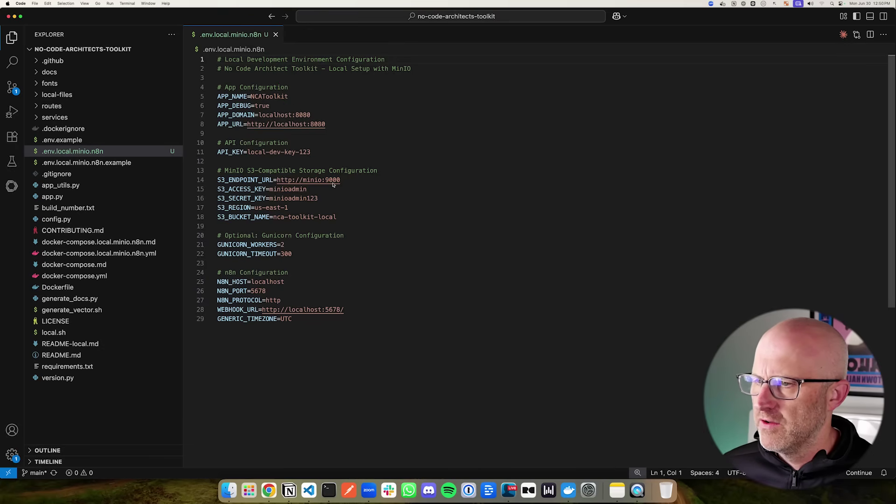
pyautogui.moveTo(341, 181); pyautogui.dragTo(277, 181)
pyautogui.press('super+c')
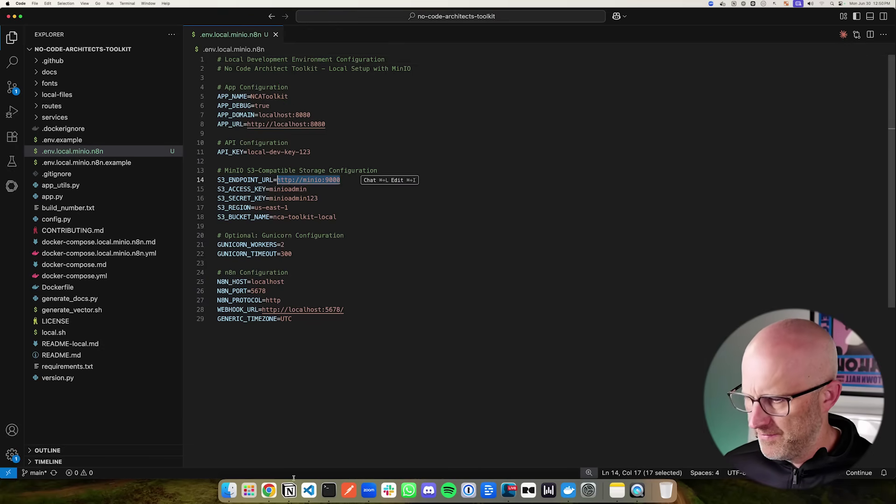
pyautogui.click(269, 490)
pyautogui.press('super+v')
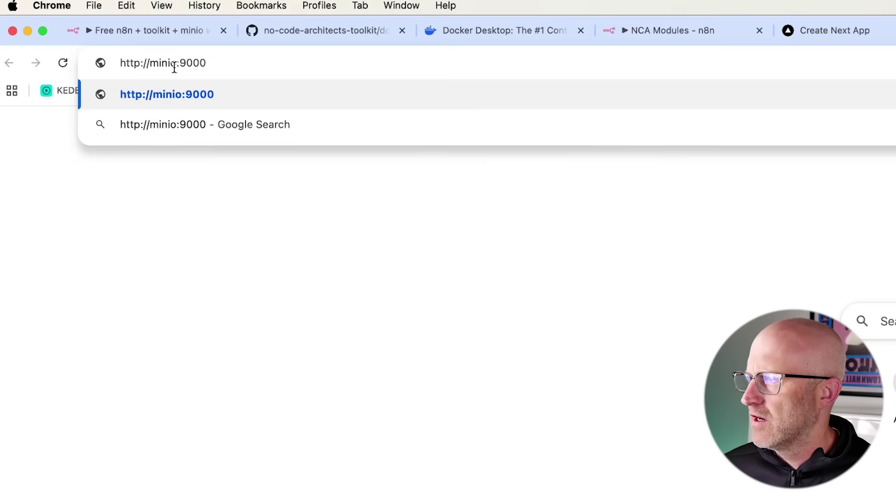
pyautogui.moveTo(175, 68); pyautogui.dragTo(149, 65)
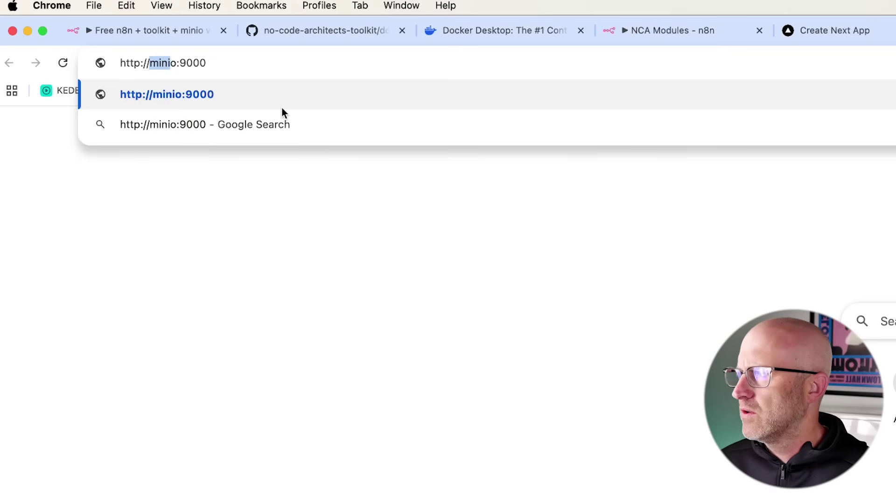
pyautogui.press('BackSpace')
pyautogui.press('Delete')
pyautogui.write('localhost')
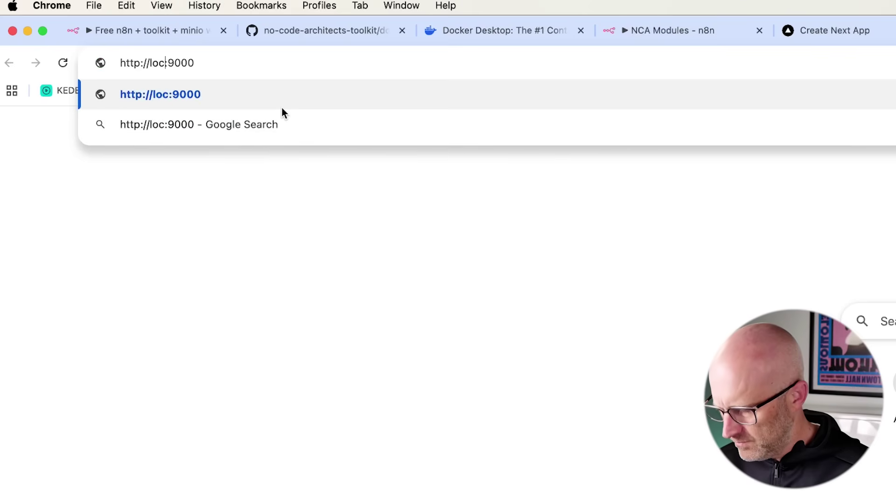
pyautogui.press('Return')
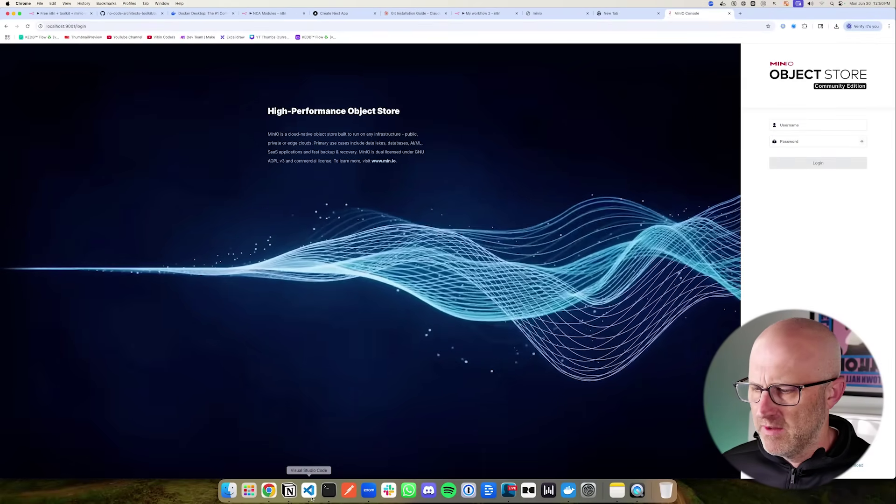
# Log in to the MinIO Console with the S3 access key as username and the S3 secret key copied from .env.local.minio.n8n as password
pyautogui.click(308, 491)
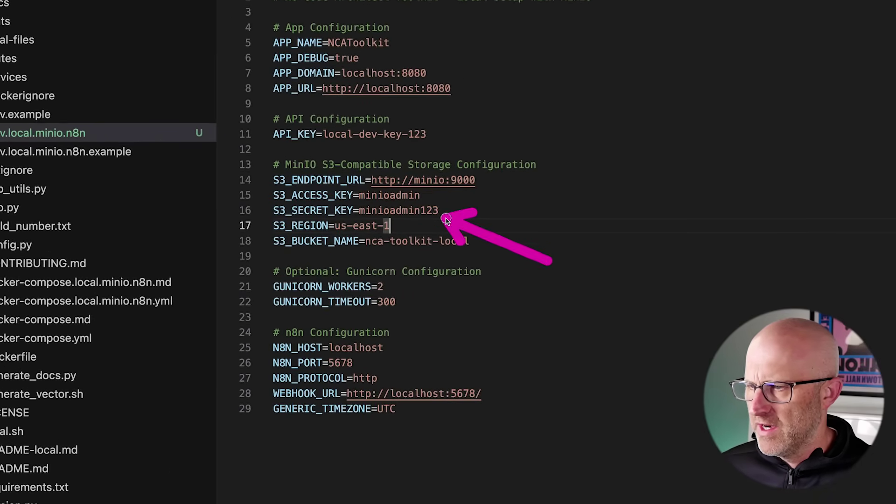
pyautogui.doubleClick(374, 211)
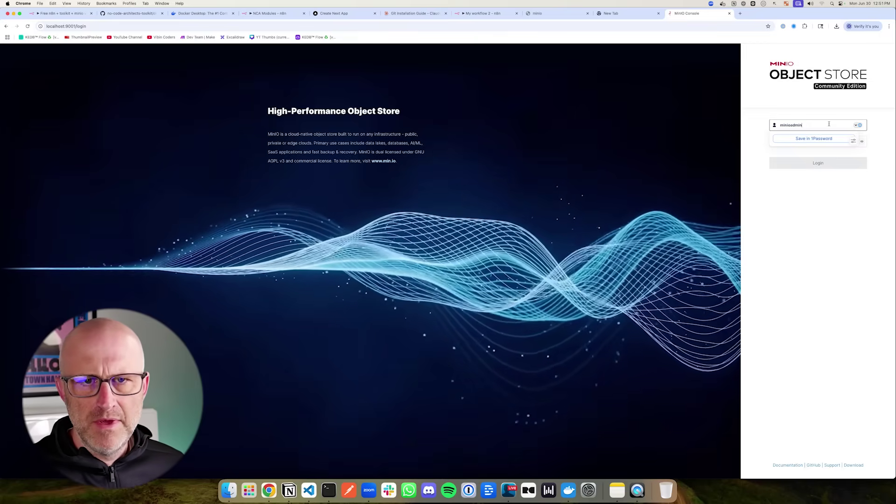
pyautogui.click(787, 142)
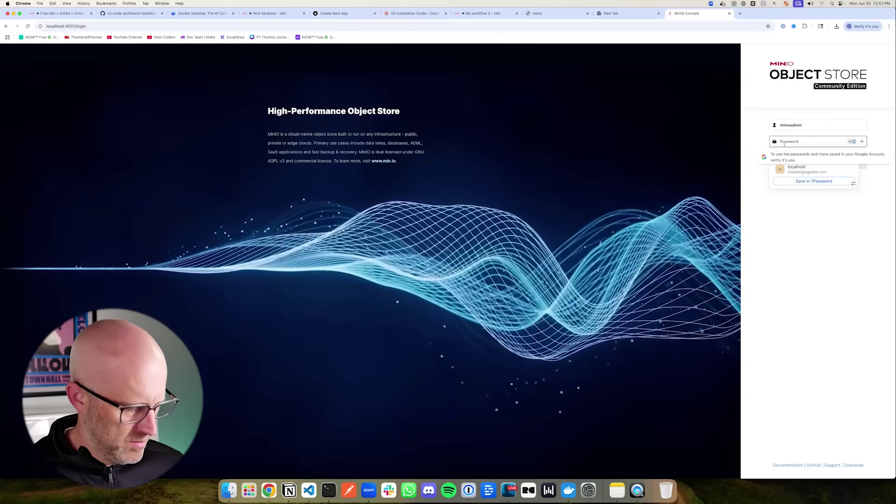
pyautogui.press('super+v')
pyautogui.click(817, 162)
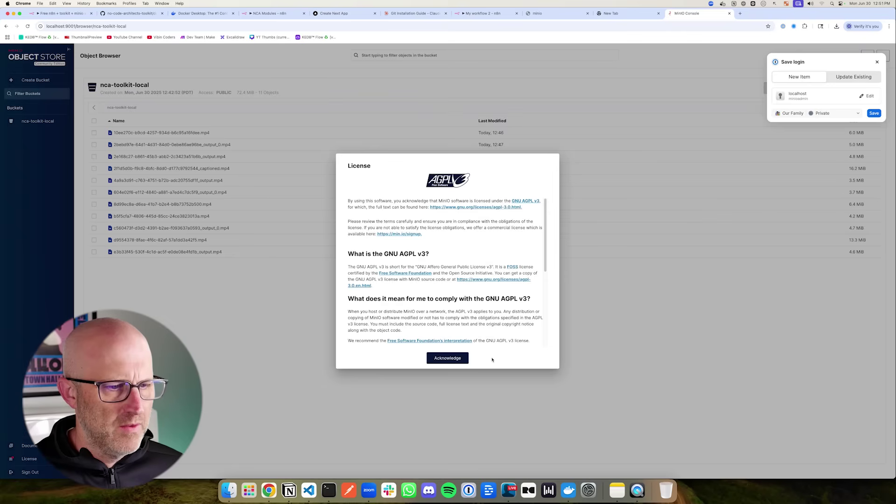
# Dismiss the save-login offer, acknowledge the MinIO license, and look over the MP4 files in the nca-toolkit-local bucket
pyautogui.click(877, 62)
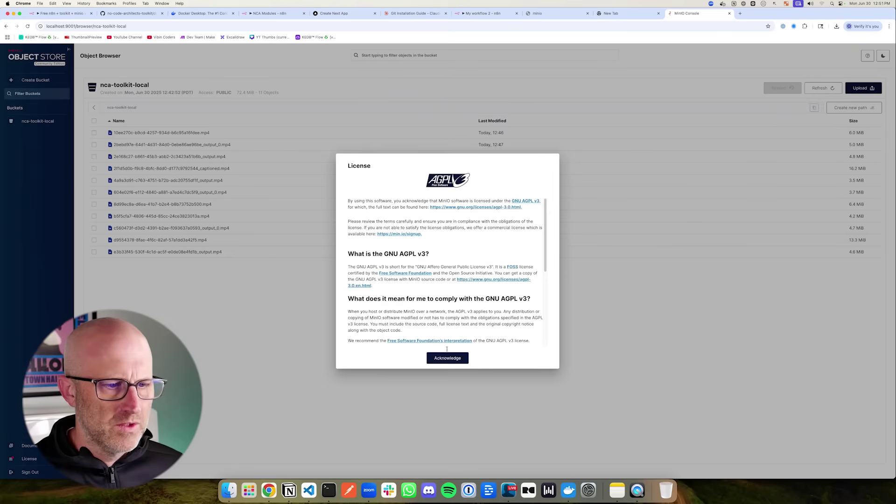
pyautogui.click(436, 356)
pyautogui.moveTo(355, 206); pyautogui.dragTo(260, 136)
pyautogui.moveTo(352, 183); pyautogui.dragTo(190, 256)
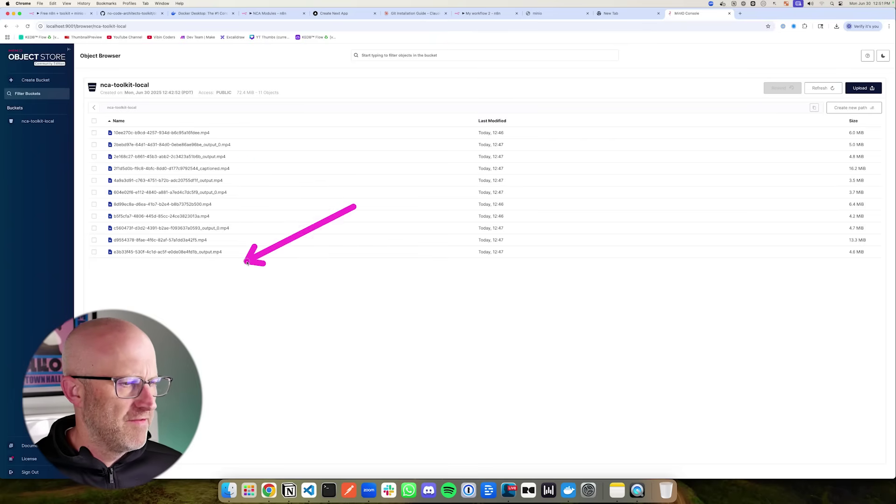
pyautogui.moveTo(357, 206)
pyautogui.mouseDown()
pyautogui.moveTo(226, 132)
pyautogui.moveTo(249, 250)
pyautogui.mouseUp()
# Review the executed node groups of My workflow 2 in n8n, from Prepare Automation to Caption Video, and return to the MinIO Console
pyautogui.press('super+7')
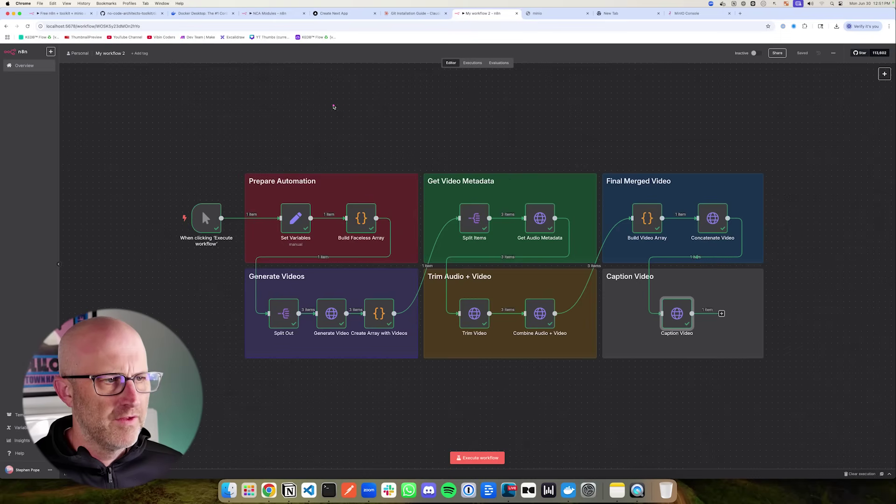
pyautogui.moveTo(332, 107)
pyautogui.mouseDown()
pyautogui.moveTo(376, 147)
pyautogui.moveTo(385, 127)
pyautogui.moveTo(367, 157)
pyautogui.mouseUp()
pyautogui.moveTo(490, 126); pyautogui.dragTo(480, 168)
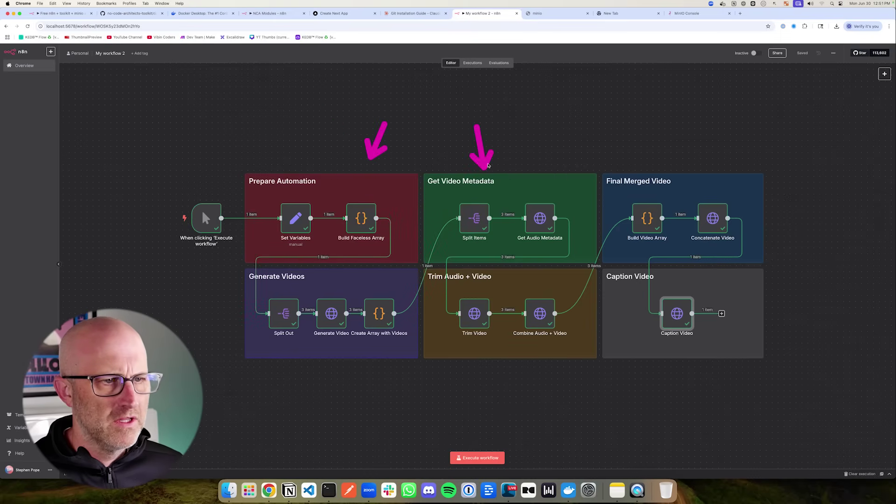
pyautogui.moveTo(597, 126); pyautogui.dragTo(583, 159)
pyautogui.moveTo(345, 415)
pyautogui.mouseDown()
pyautogui.moveTo(333, 392)
pyautogui.moveTo(355, 377)
pyautogui.mouseUp()
pyautogui.moveTo(483, 404); pyautogui.dragTo(464, 366)
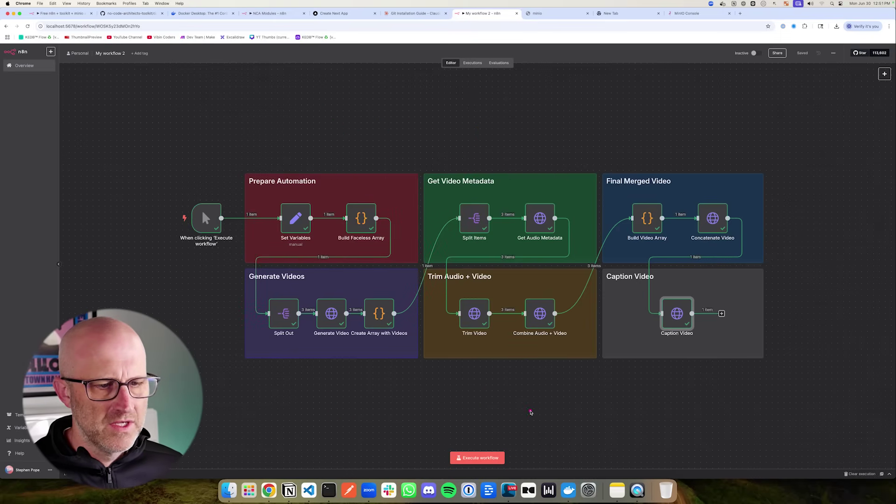
pyautogui.moveTo(530, 413); pyautogui.dragTo(541, 351)
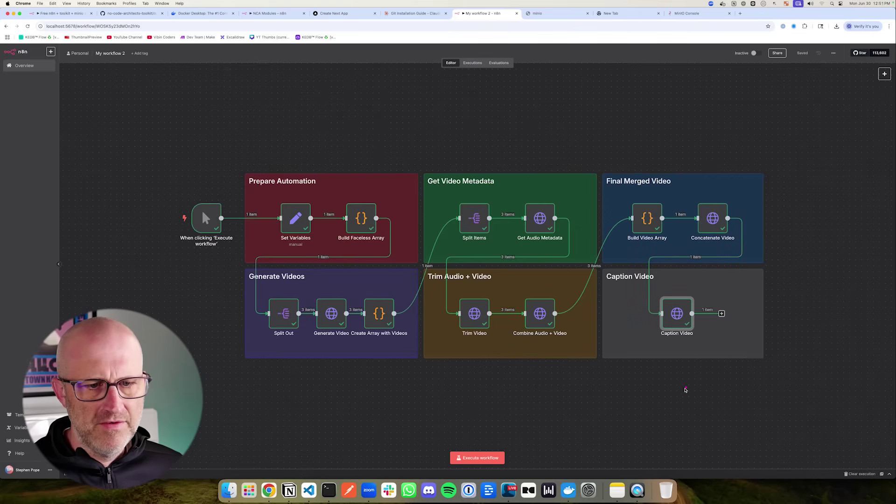
pyautogui.moveTo(674, 398); pyautogui.dragTo(678, 365)
pyautogui.moveTo(789, 189); pyautogui.dragTo(744, 201)
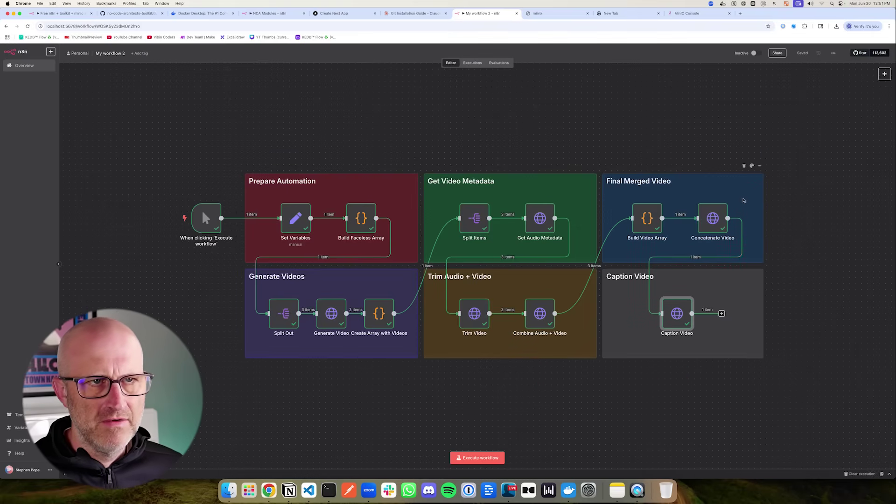
pyautogui.press('super+9')
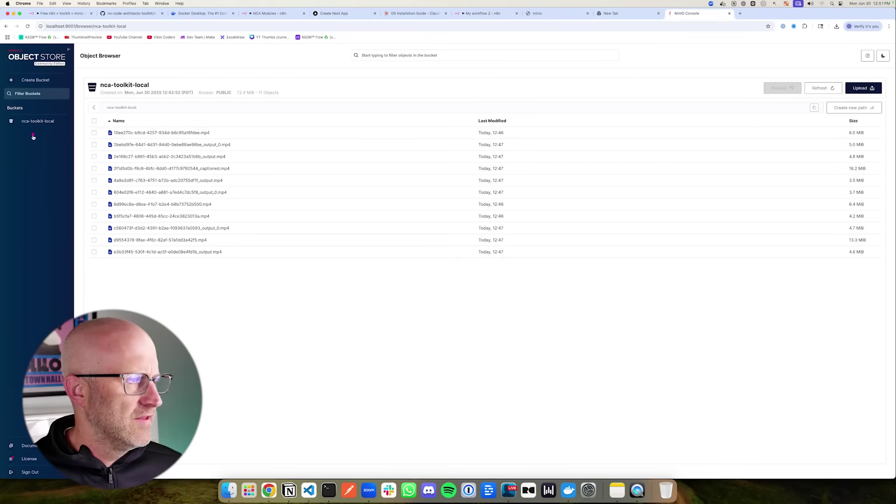
pyautogui.moveTo(33, 137); pyautogui.dragTo(18, 81)
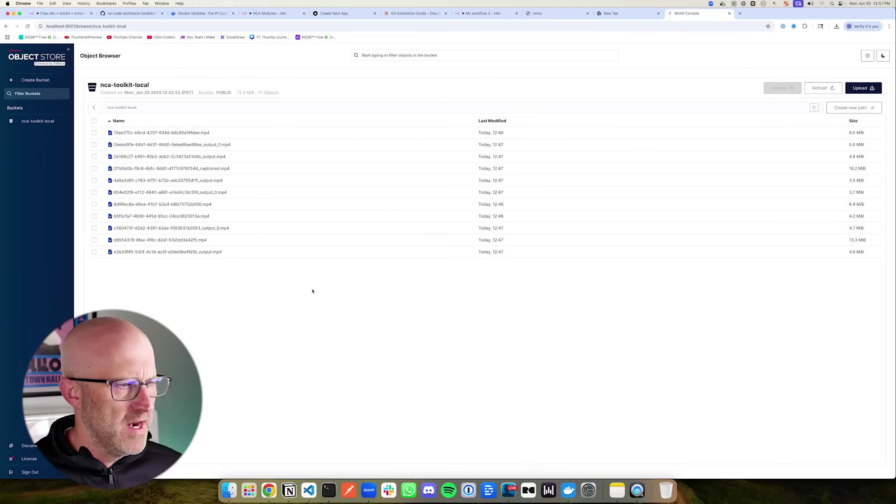
pyautogui.moveTo(348, 301)
pyautogui.mouseDown()
pyautogui.moveTo(350, 341)
pyautogui.moveTo(310, 351)
pyautogui.mouseUp()
pyautogui.moveTo(360, 316)
pyautogui.mouseDown()
pyautogui.moveTo(396, 333)
pyautogui.moveTo(358, 348)
pyautogui.mouseUp()
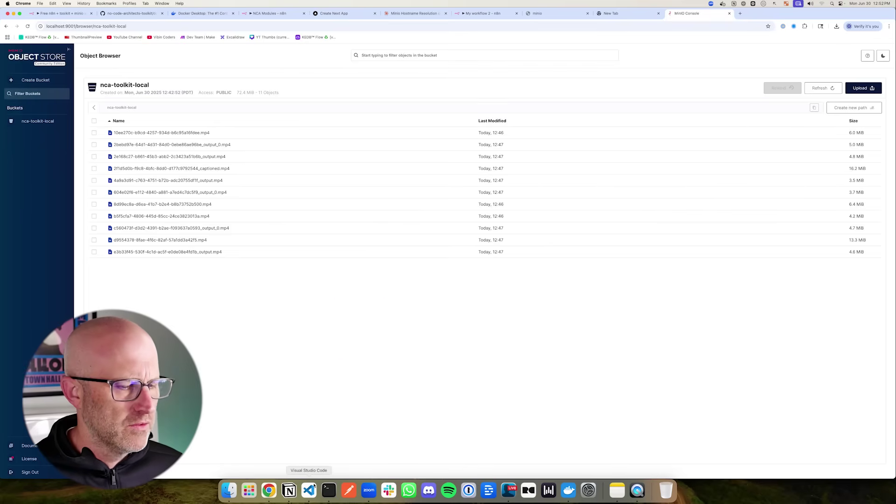
# Switch to VS Code and review the S3_ENDPOINT_URL and n8n settings in .env.local.minio.n8n
pyautogui.click(309, 490)
pyautogui.click(327, 143)
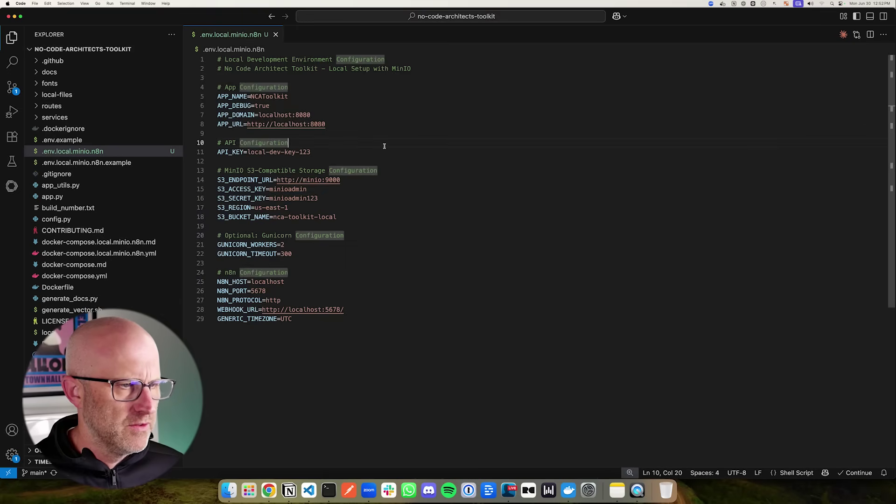
pyautogui.moveTo(376, 120); pyautogui.dragTo(302, 171)
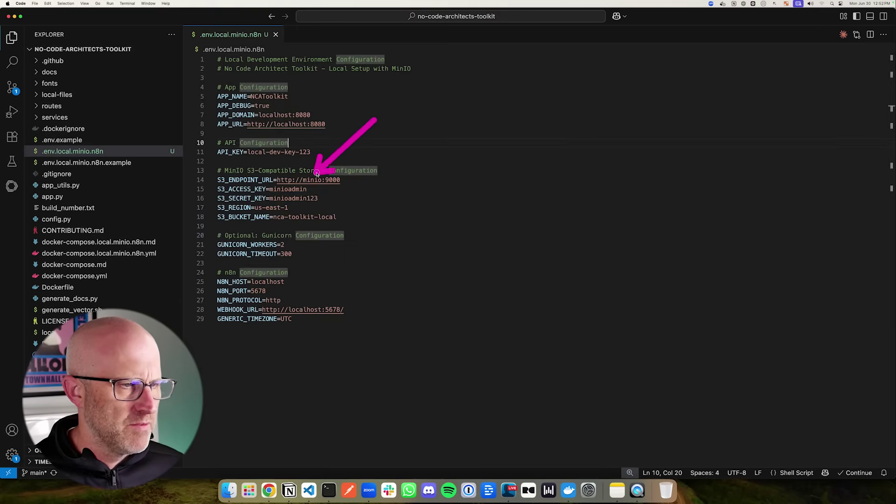
pyautogui.moveTo(300, 374)
pyautogui.mouseDown()
pyautogui.moveTo(290, 334)
pyautogui.moveTo(306, 336)
pyautogui.mouseUp()
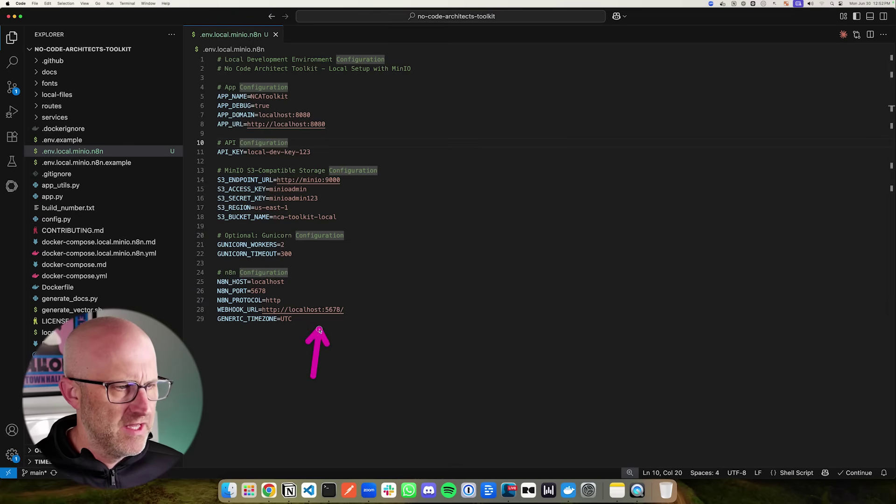
# Return to Chrome and read the Claude chat "Minio Hostname Resolution on Mac" on editing the hosts file
pyautogui.click(269, 490)
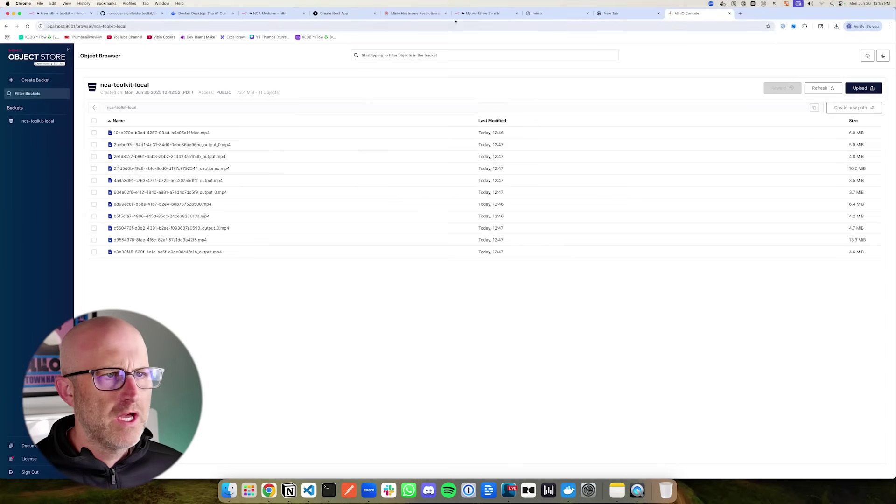
pyautogui.click(415, 13)
pyautogui.moveTo(262, 160)
pyautogui.mouseDown()
pyautogui.moveTo(296, 145)
pyautogui.moveTo(327, 112)
pyautogui.moveTo(320, 190)
pyautogui.mouseUp()
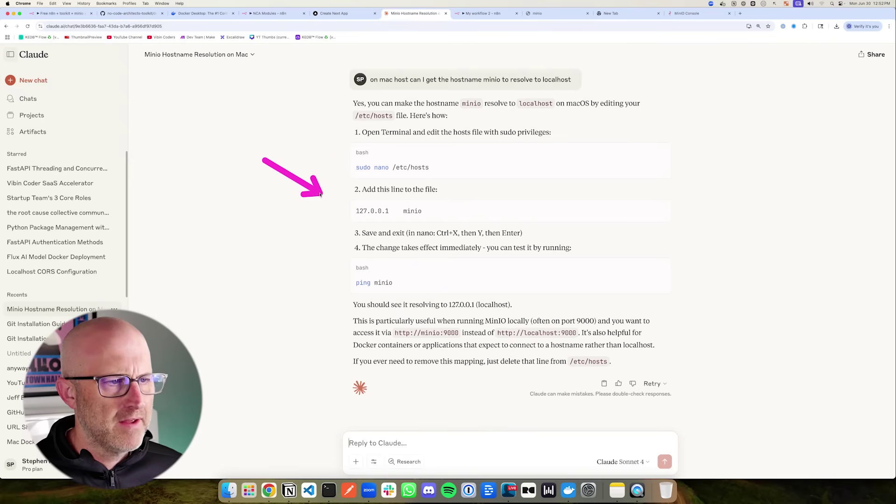
pyautogui.moveTo(265, 187); pyautogui.dragTo(332, 136)
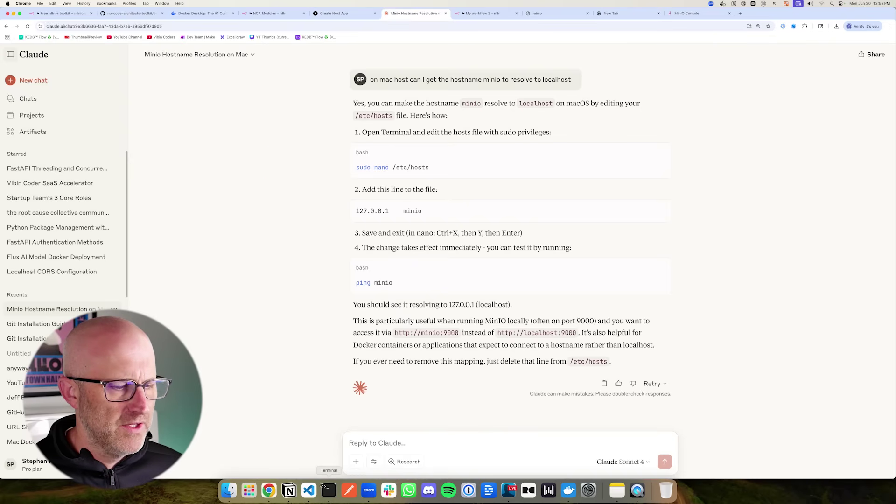
# Interrupt the container log output in the no-code-architects-toolkit Terminal session and go back to the Claude chat
pyautogui.click(328, 490)
pyautogui.hotkey('ctrl', 'c')
pyautogui.press('Return')
pyautogui.press('Return')
pyautogui.press('Return')
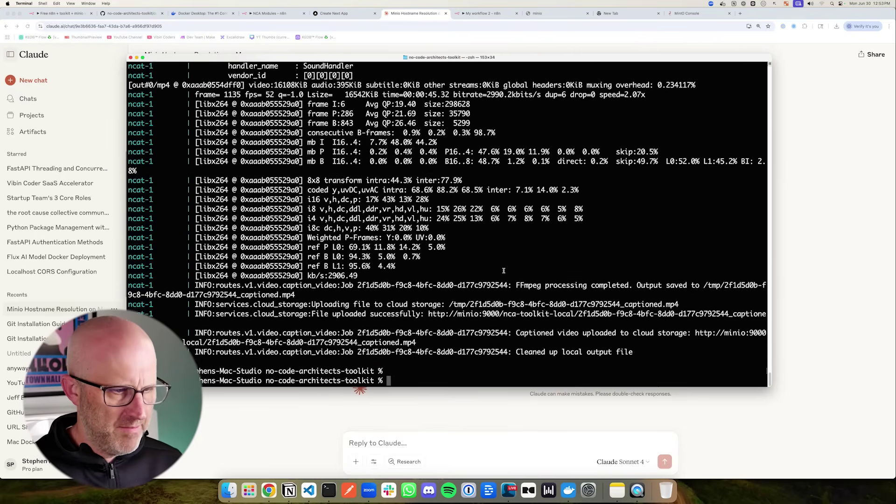
pyautogui.click(292, 401)
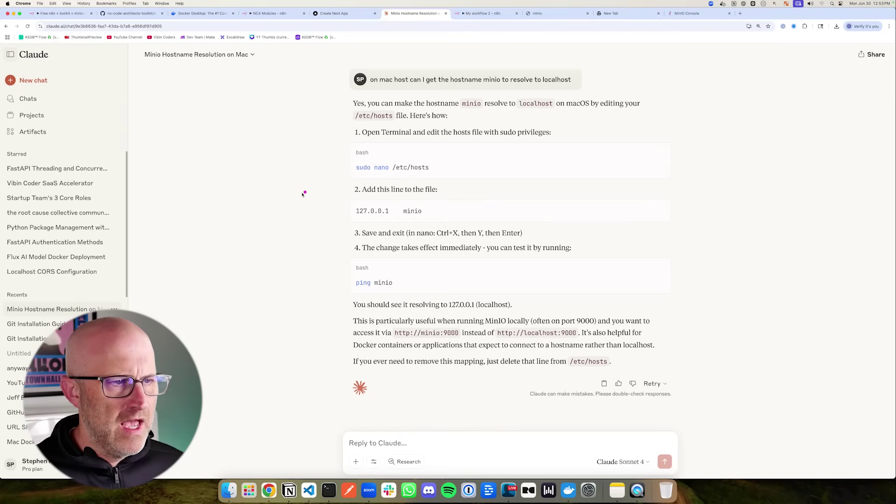
# Open /etc/hosts with sudo vi in a Terminal window, entering the account password
pyautogui.moveTo(276, 191)
pyautogui.mouseDown()
pyautogui.moveTo(331, 150)
pyautogui.moveTo(332, 194)
pyautogui.moveTo(334, 173)
pyautogui.mouseUp()
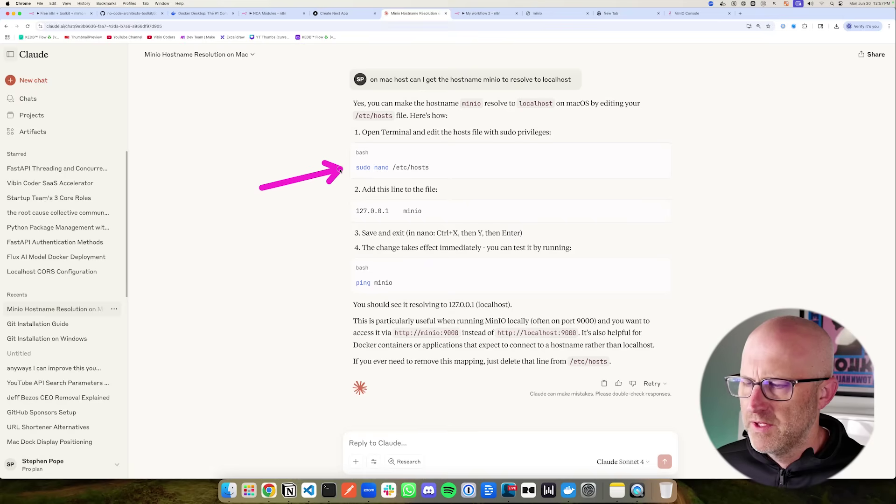
pyautogui.moveTo(402, 116); pyautogui.dragTo(376, 159)
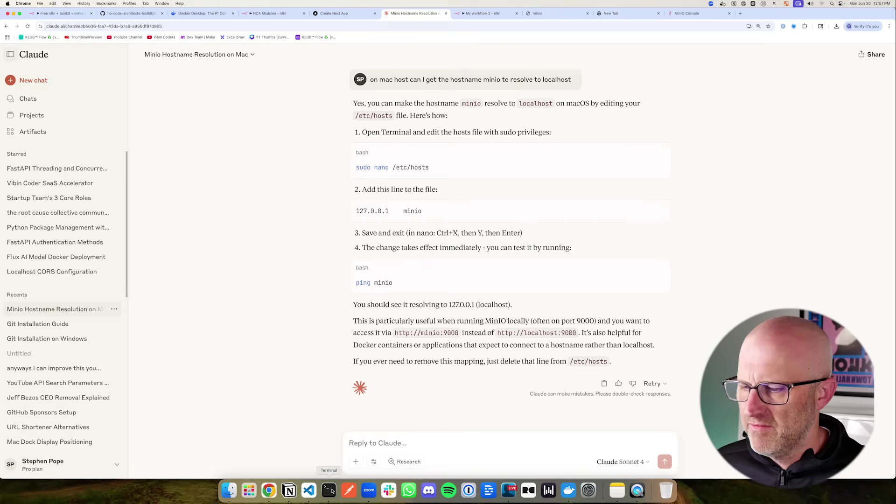
pyautogui.click(329, 491)
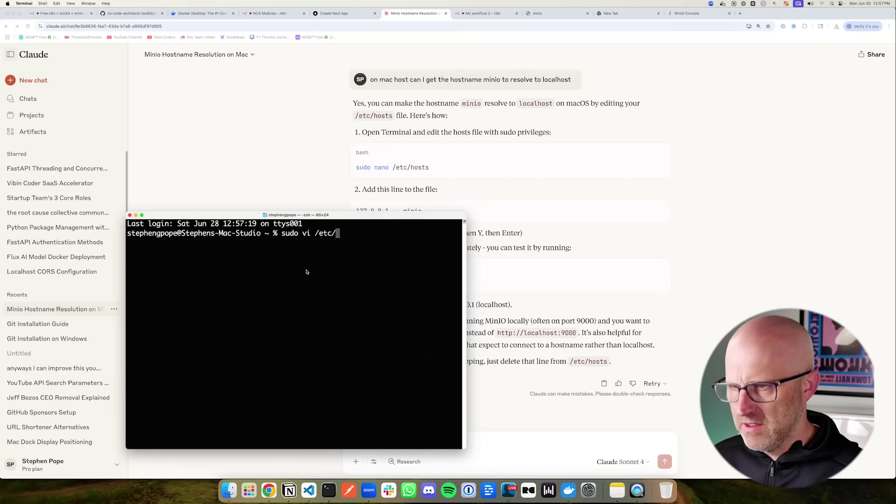
pyautogui.press('Return')
pyautogui.press('Return')
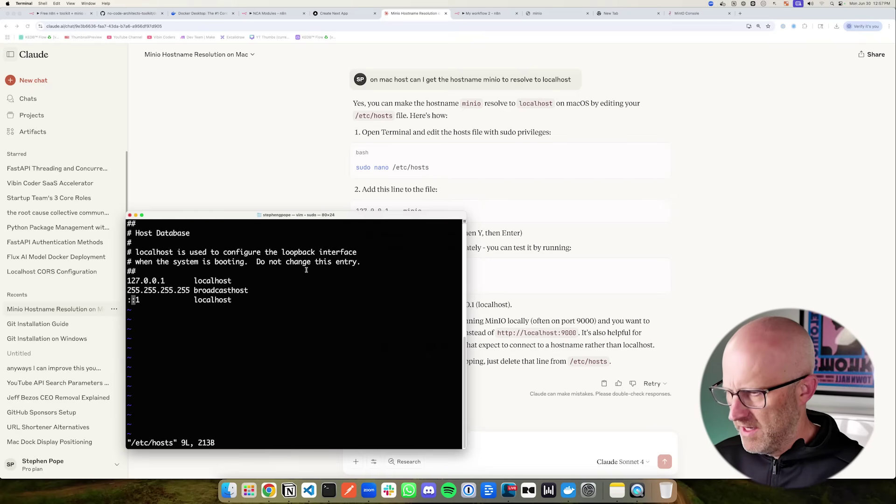
# Copy the line "127.0.0.1 minio" from the Claude chat, append it to /etc/hosts, then save the file and quit vi
pyautogui.moveTo(422, 211); pyautogui.dragTo(372, 211)
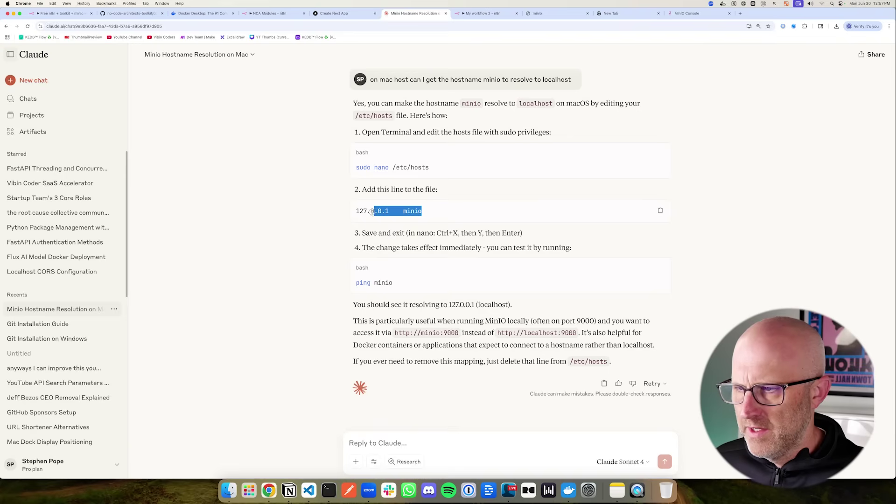
pyautogui.rightClick(360, 214)
pyautogui.click(373, 224)
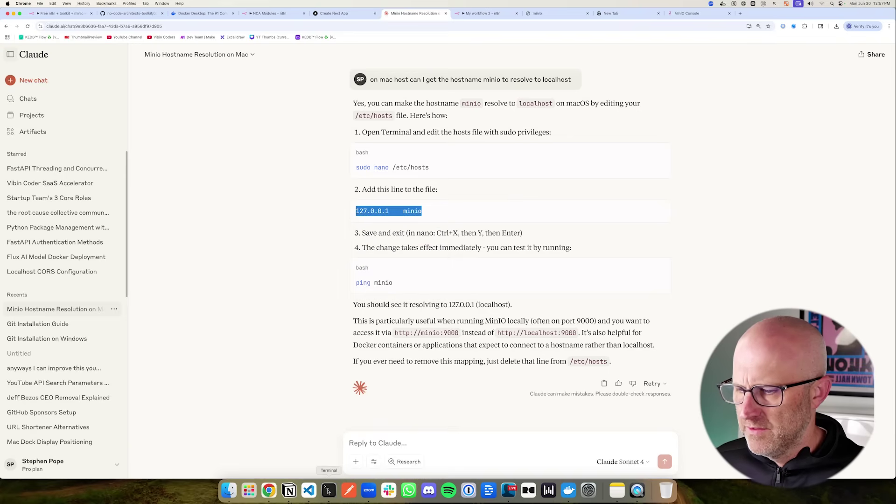
pyautogui.click(329, 490)
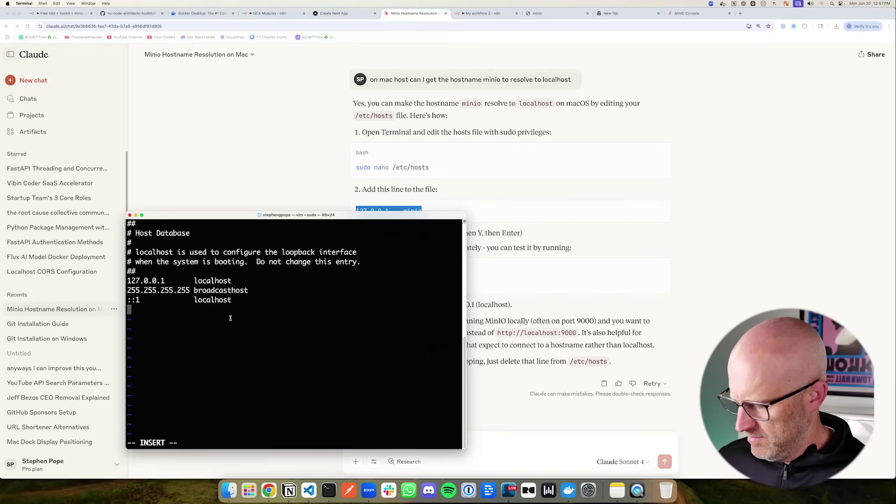
pyautogui.press('super+v')
pyautogui.press('Escape')
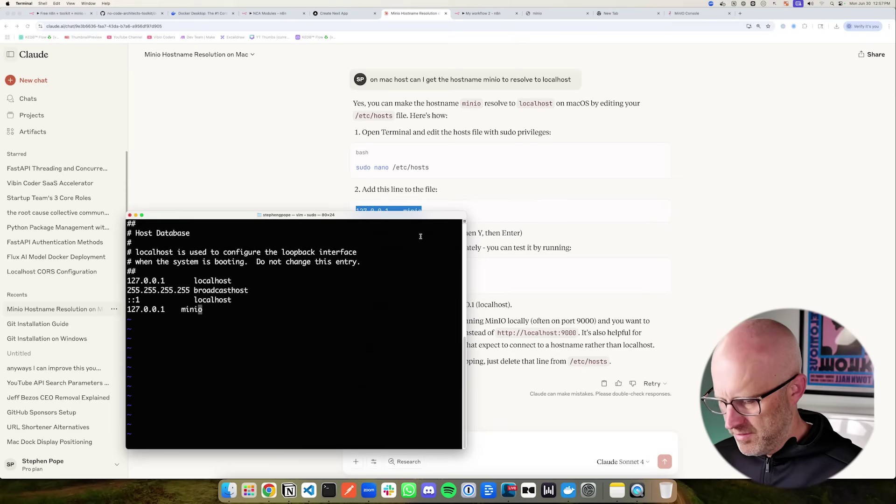
pyautogui.write(':w')
pyautogui.press('Return')
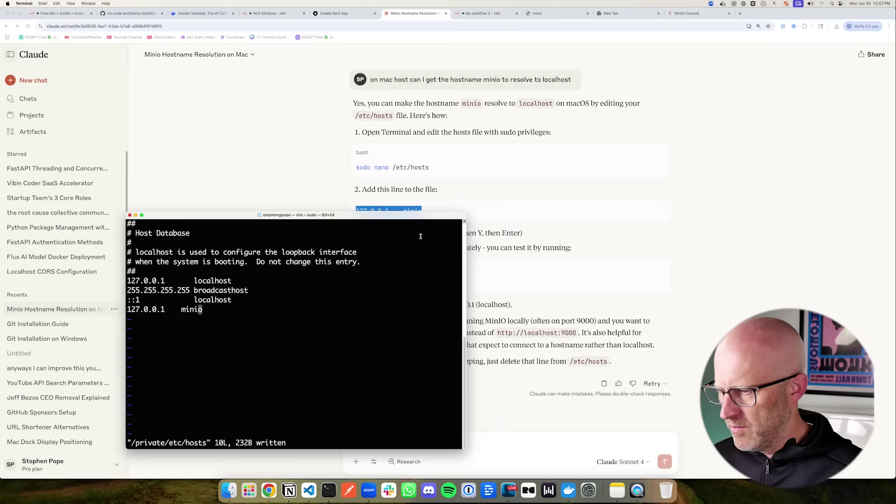
pyautogui.write(':q')
pyautogui.press('Return')
# Ping the hostname minio in Terminal to test how it resolves, and stop the ping
pyautogui.press('super+w')
pyautogui.click(329, 492)
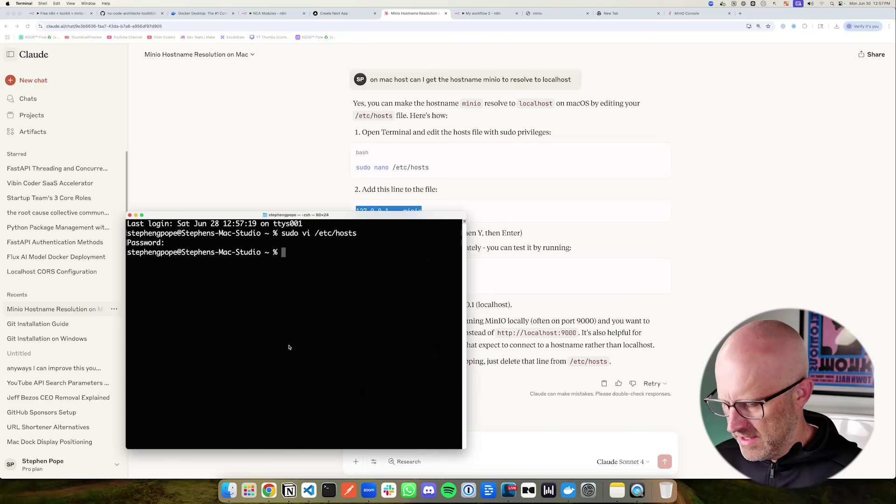
pyautogui.write('ping minio')
pyautogui.press('Return')
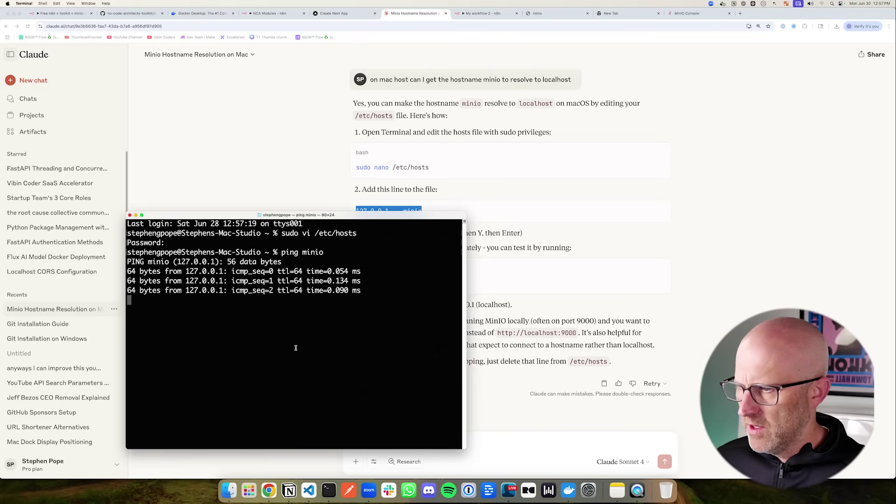
pyautogui.hotkey('ctrl', 'c')
# Copy the response URL from the Caption Video node's output in My workflow 2 and open it in a new Chrome tab
pyautogui.click(472, 17)
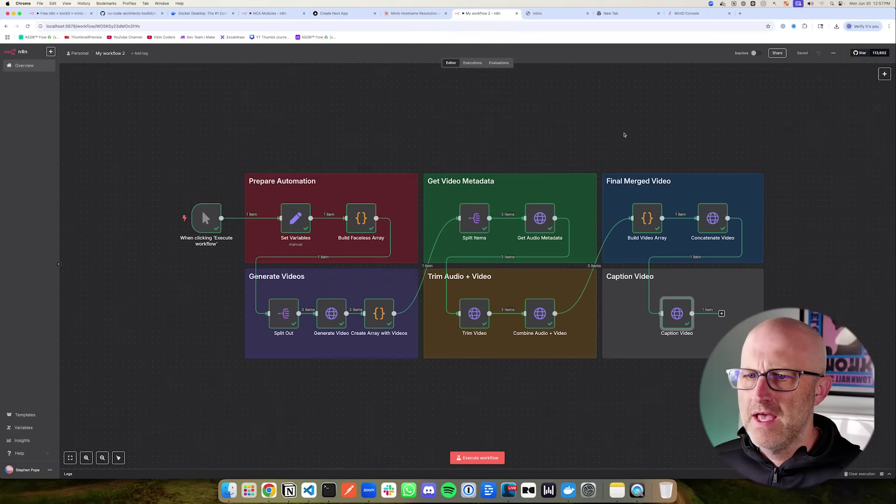
pyautogui.doubleClick(675, 312)
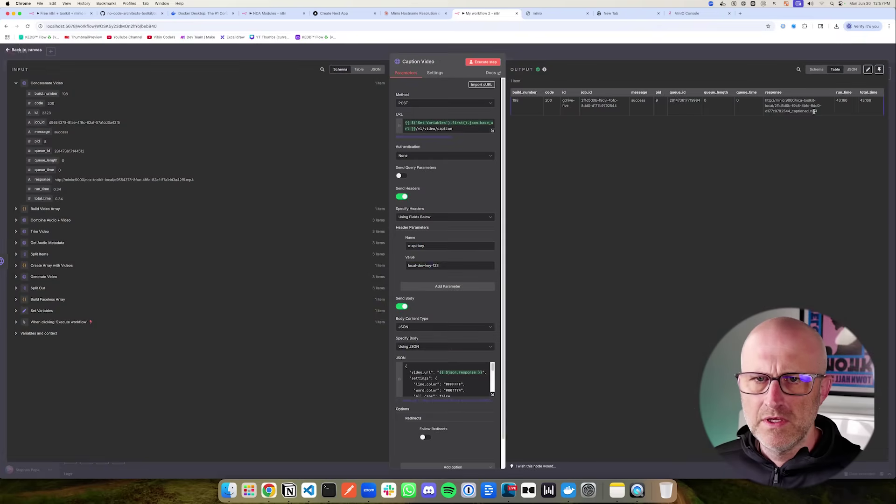
pyautogui.moveTo(818, 111); pyautogui.dragTo(764, 100)
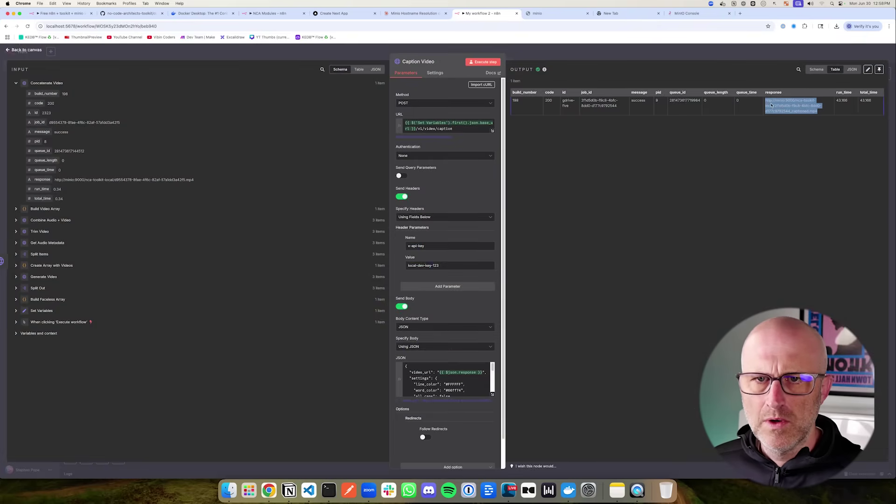
pyautogui.rightClick(771, 106)
pyautogui.click(668, 114)
pyautogui.click(740, 14)
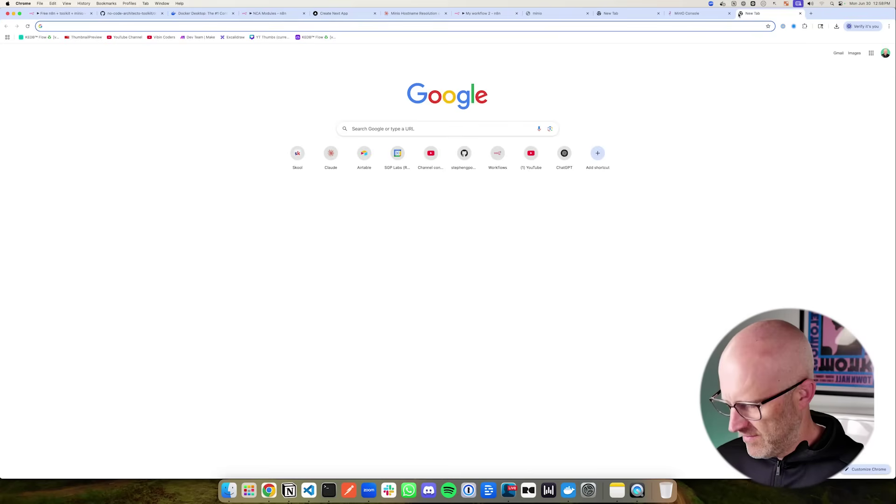
pyautogui.press('super+v')
pyautogui.press('Return')
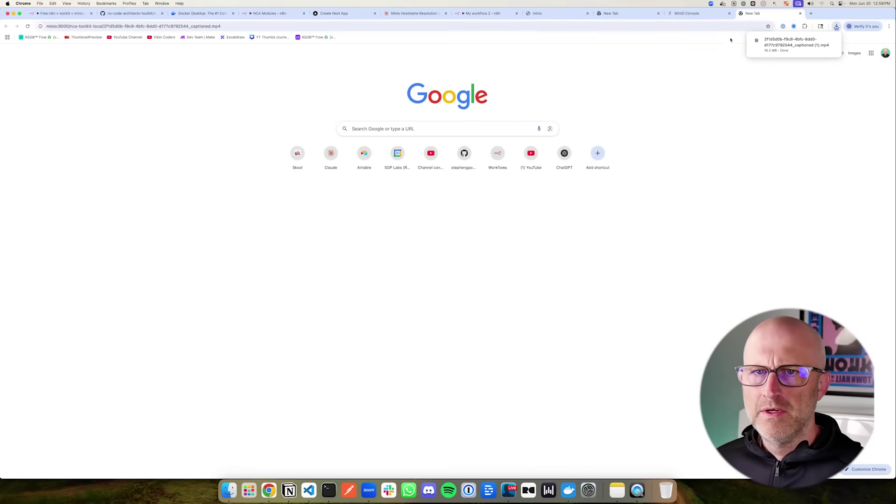
# Reload the MinIO Console's nca-toolkit-local bucket page with the host in its address changed to minio
pyautogui.hotkey('ctrl', 'shift', 'Tab')
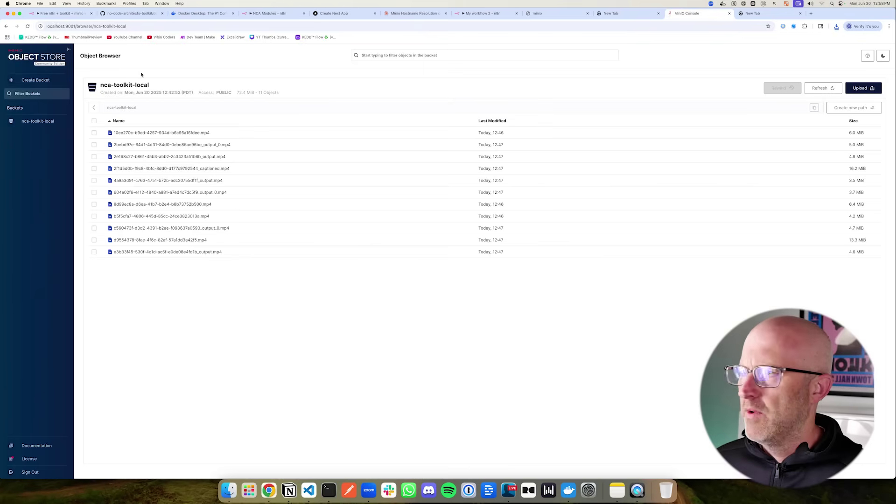
pyautogui.doubleClick(55, 26)
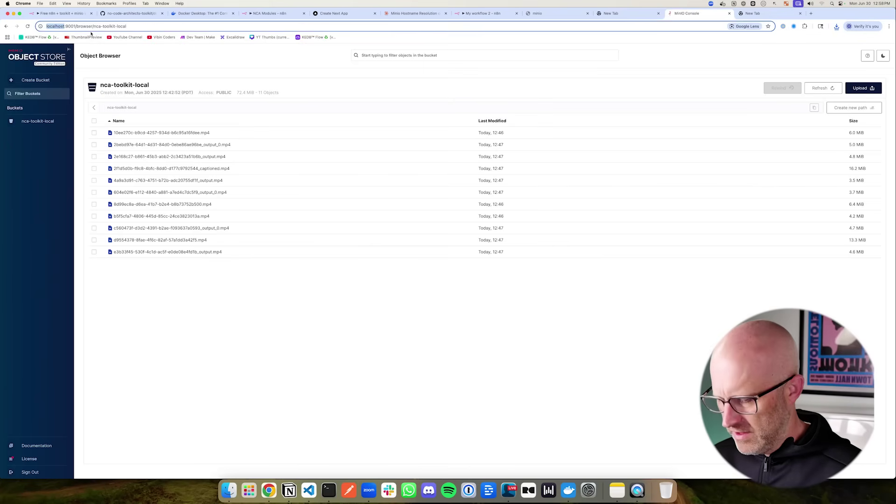
pyautogui.write('minio')
pyautogui.press('Return')
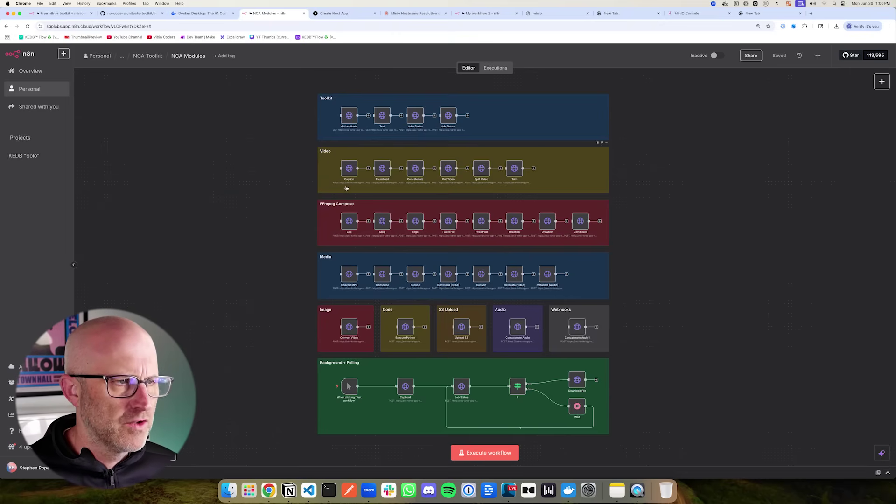
# Look over the module groups of the NCA Modules workflow in n8n, especially Video and FFmpeg Compose
pyautogui.scroll(2, 312, 156)
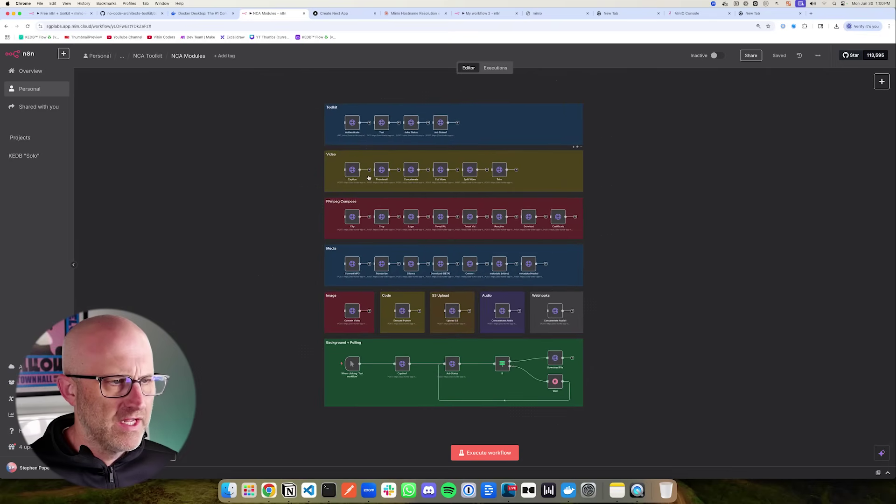
pyautogui.scroll(3, 369, 178)
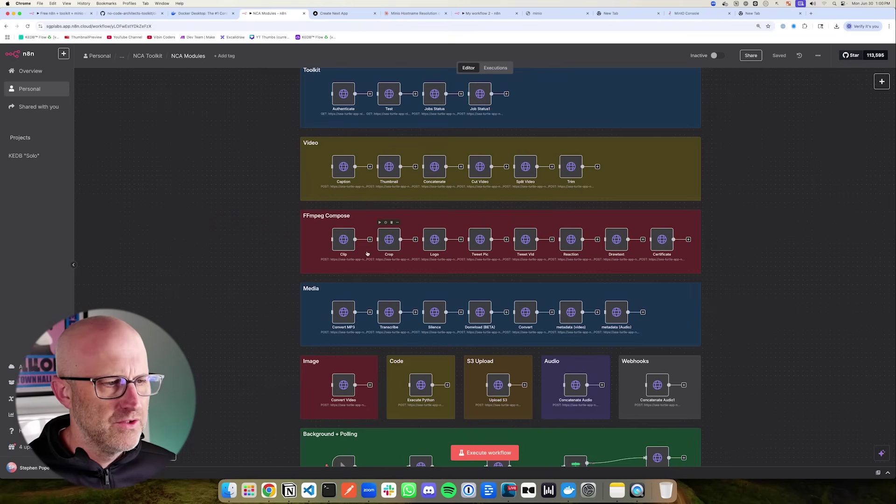
pyautogui.moveTo(127, 209)
pyautogui.mouseDown()
pyautogui.moveTo(122, 170)
pyautogui.moveTo(171, 205)
pyautogui.moveTo(205, 190)
pyautogui.mouseUp()
pyautogui.moveTo(229, 183)
pyautogui.mouseDown()
pyautogui.moveTo(246, 211)
pyautogui.moveTo(248, 182)
pyautogui.moveTo(279, 176)
pyautogui.mouseUp()
pyautogui.moveTo(284, 161); pyautogui.dragTo(293, 224)
pyautogui.moveTo(101, 146)
pyautogui.mouseDown()
pyautogui.moveTo(181, 140)
pyautogui.moveTo(304, 231)
pyautogui.moveTo(322, 129)
pyautogui.moveTo(150, 132)
pyautogui.mouseUp()
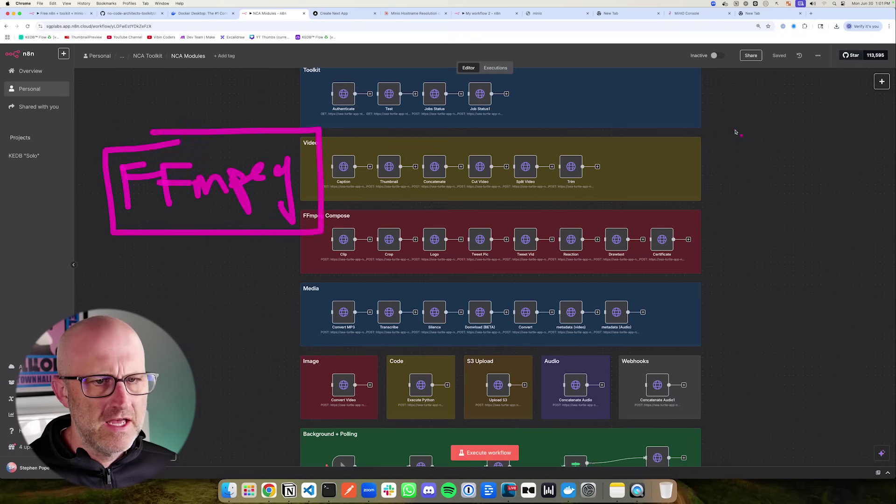
pyautogui.moveTo(726, 110); pyautogui.dragTo(656, 162)
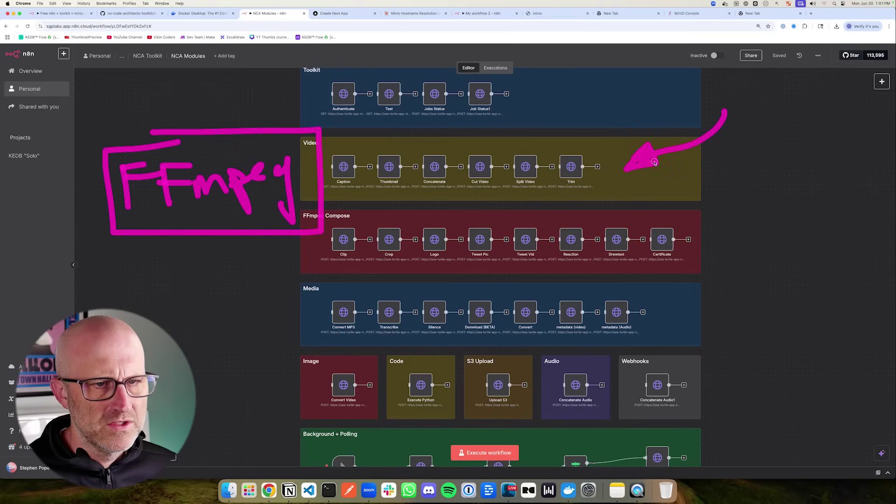
pyautogui.moveTo(184, 316)
pyautogui.mouseDown()
pyautogui.moveTo(192, 262)
pyautogui.moveTo(177, 279)
pyautogui.mouseUp()
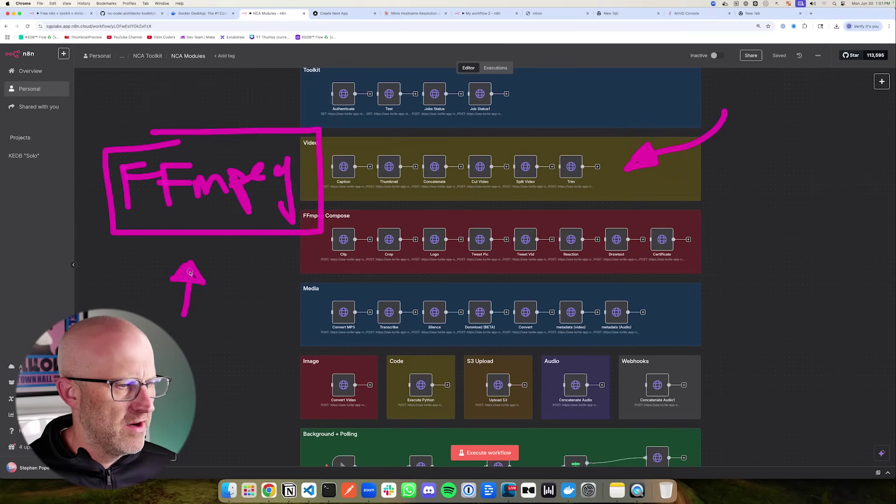
pyautogui.moveTo(238, 255)
pyautogui.mouseDown()
pyautogui.moveTo(289, 260)
pyautogui.moveTo(301, 238)
pyautogui.mouseUp()
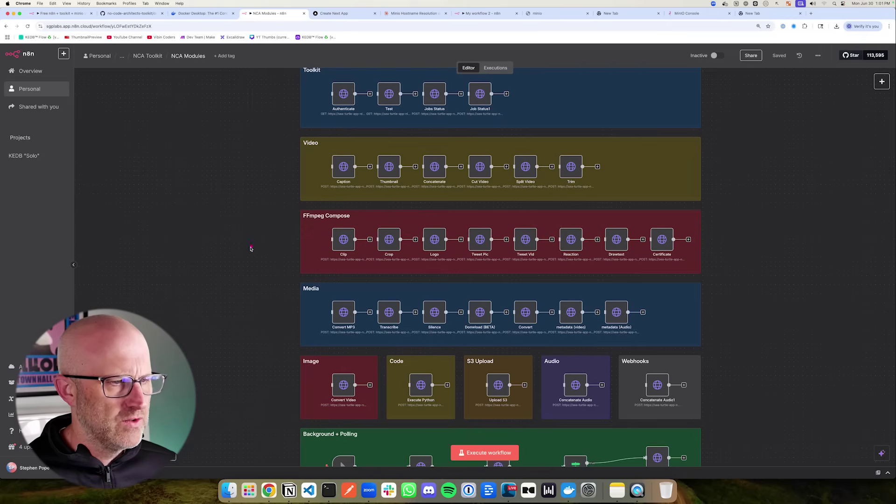
# Examine the FFmpeg Compose modules of the NCA Modules workflow, including Clip, Crop, Logo, Tweet Pic, Reaction and Drawtext
pyautogui.moveTo(251, 248)
pyautogui.mouseDown()
pyautogui.moveTo(296, 223)
pyautogui.moveTo(286, 207)
pyautogui.moveTo(328, 230)
pyautogui.mouseUp()
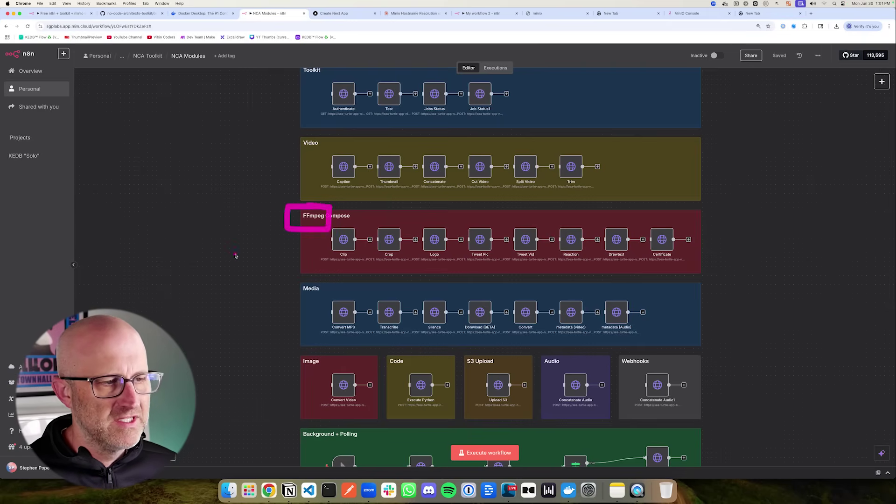
pyautogui.moveTo(243, 261); pyautogui.dragTo(278, 217)
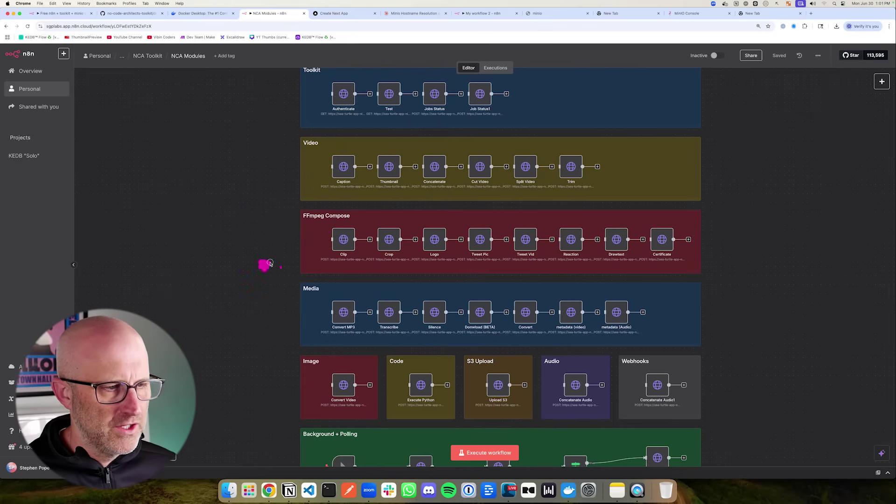
pyautogui.moveTo(271, 264); pyautogui.dragTo(314, 246)
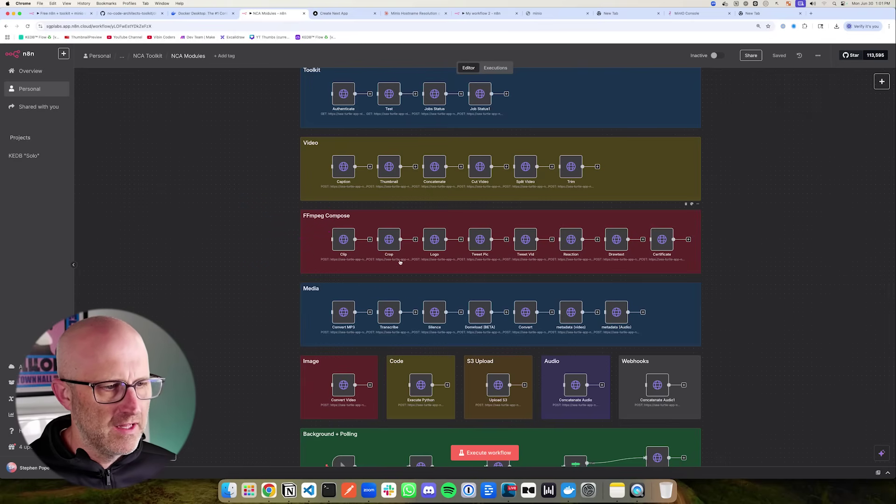
pyautogui.moveTo(414, 295); pyautogui.dragTo(400, 265)
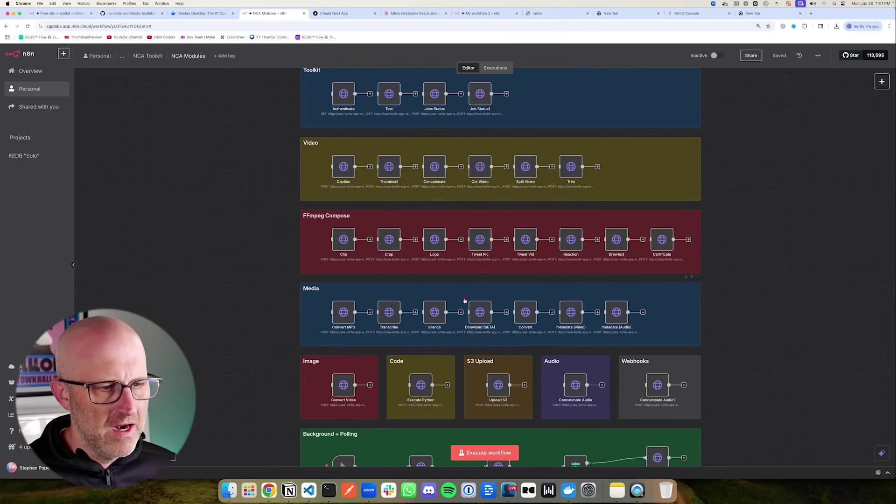
pyautogui.moveTo(464, 297); pyautogui.dragTo(446, 264)
pyautogui.moveTo(504, 297)
pyautogui.mouseDown()
pyautogui.moveTo(483, 264)
pyautogui.moveTo(493, 267)
pyautogui.mouseUp()
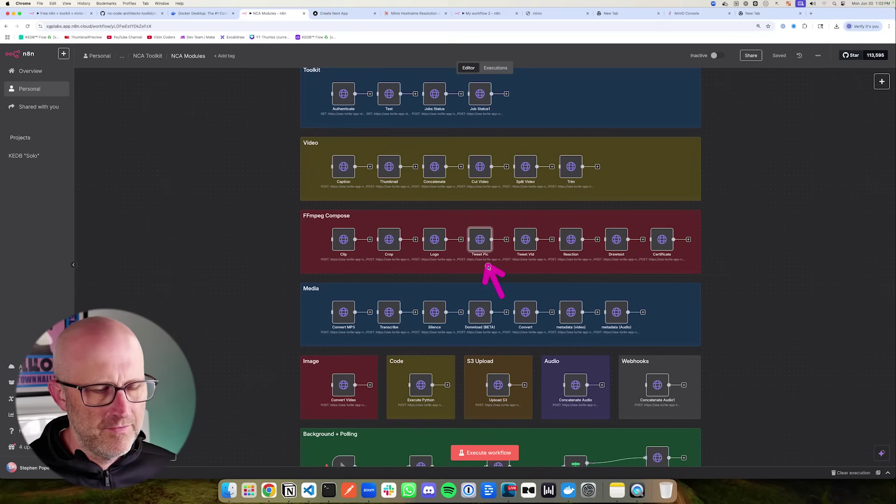
pyautogui.moveTo(597, 295); pyautogui.dragTo(578, 267)
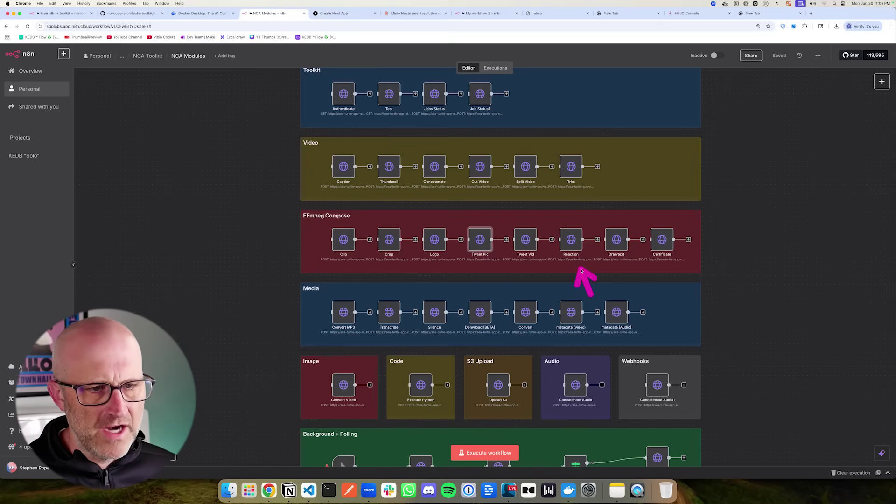
pyautogui.moveTo(638, 293); pyautogui.dragTo(623, 266)
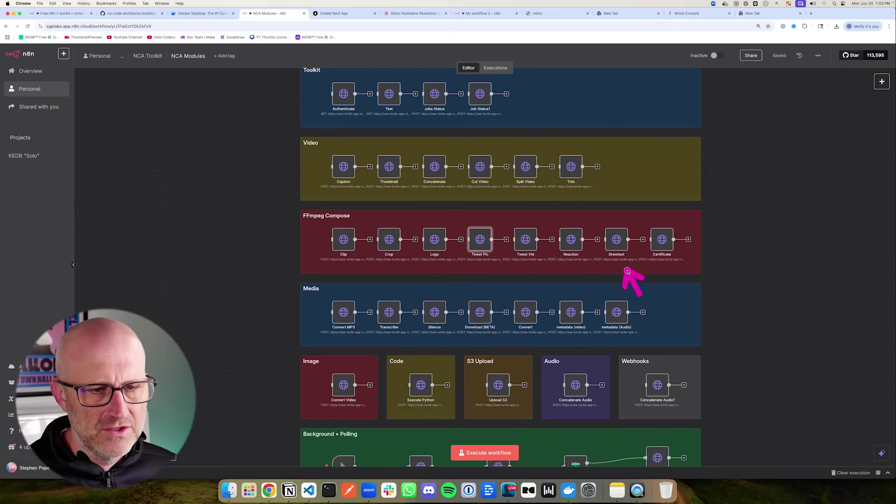
# Look through the Media modules of the NCA Modules workflow, from Convert MP3 and Transcribe to the metadata nodes
pyautogui.moveTo(272, 330); pyautogui.dragTo(310, 311)
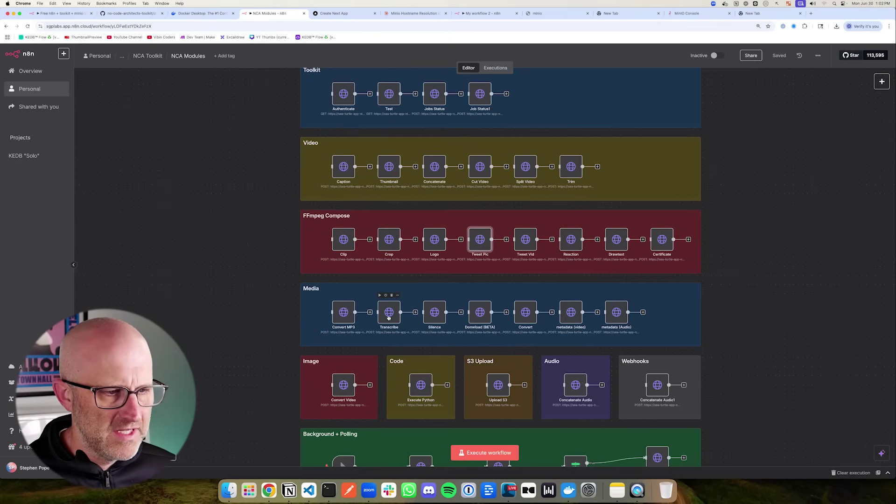
pyautogui.moveTo(379, 380)
pyautogui.mouseDown()
pyautogui.moveTo(380, 337)
pyautogui.moveTo(357, 345)
pyautogui.moveTo(383, 340)
pyautogui.mouseUp()
pyautogui.moveTo(442, 375); pyautogui.dragTo(436, 339)
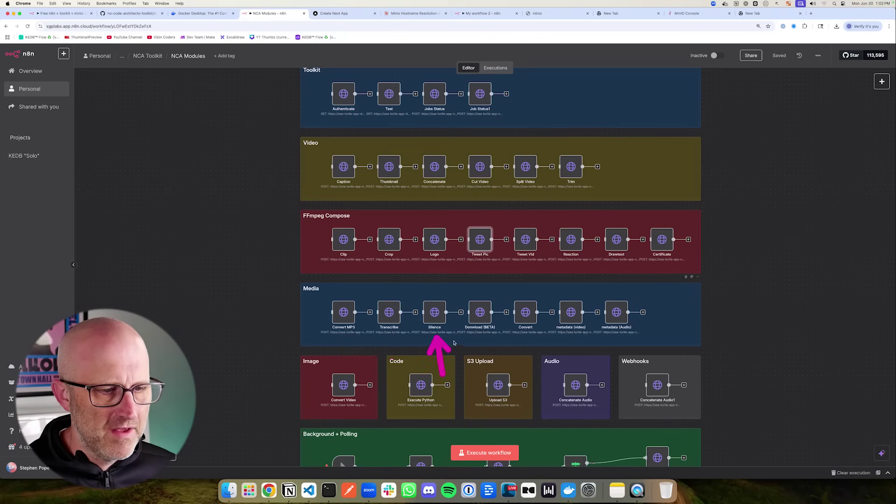
pyautogui.moveTo(460, 376); pyautogui.dragTo(474, 337)
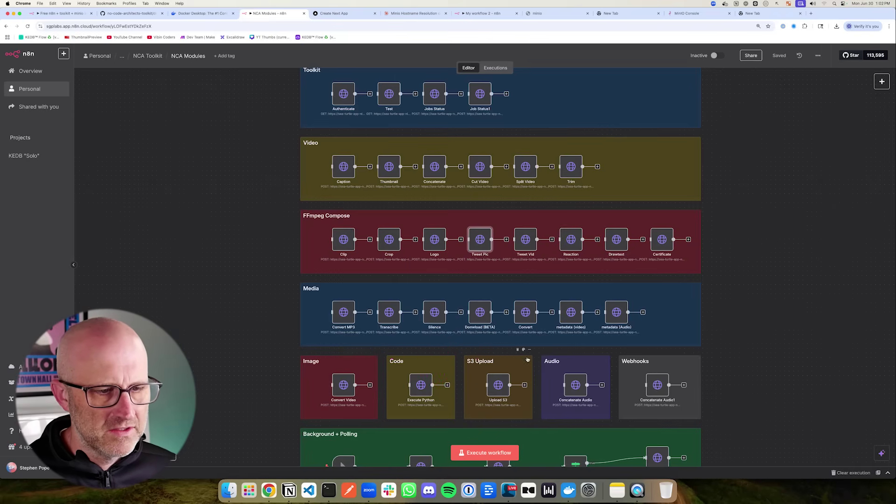
pyautogui.moveTo(526, 375); pyautogui.dragTo(526, 339)
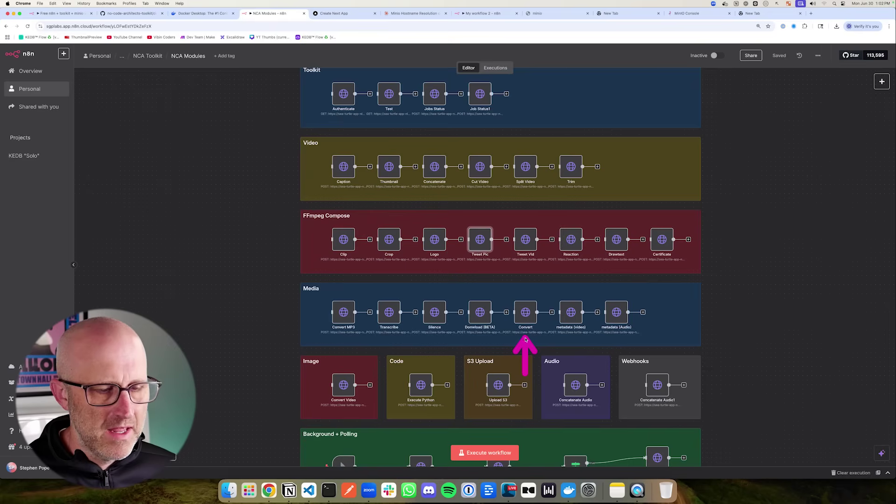
pyautogui.moveTo(595, 375); pyautogui.dragTo(580, 342)
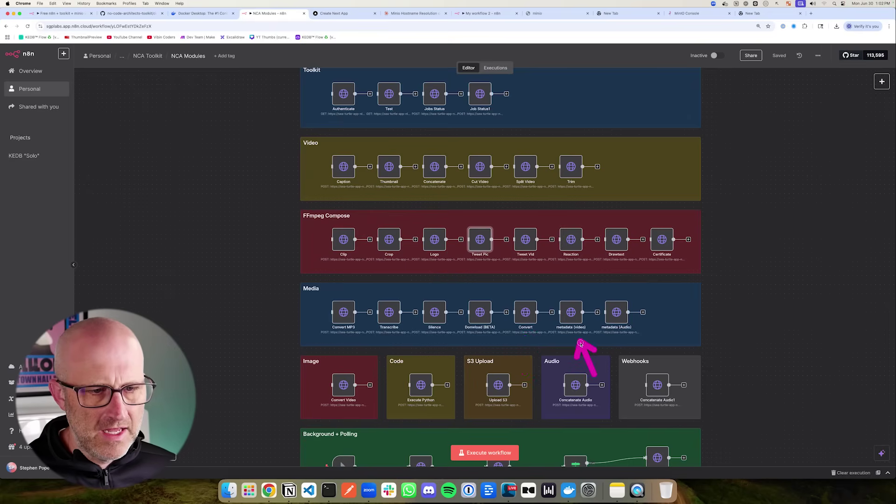
# Review the Image, Code, S3 Upload and Audio module groups in the NCA Modules workflow
pyautogui.moveTo(261, 391); pyautogui.dragTo(298, 374)
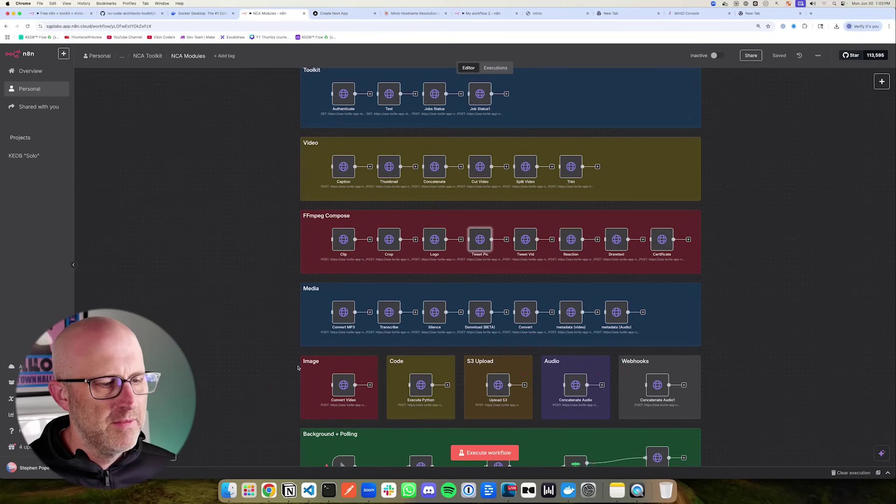
pyautogui.moveTo(355, 366); pyautogui.dragTo(387, 355)
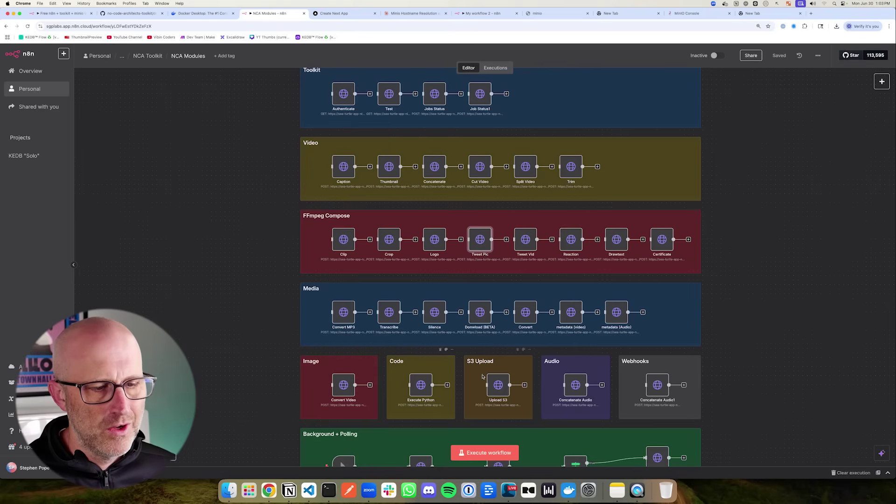
pyautogui.moveTo(451, 410); pyautogui.dragTo(470, 374)
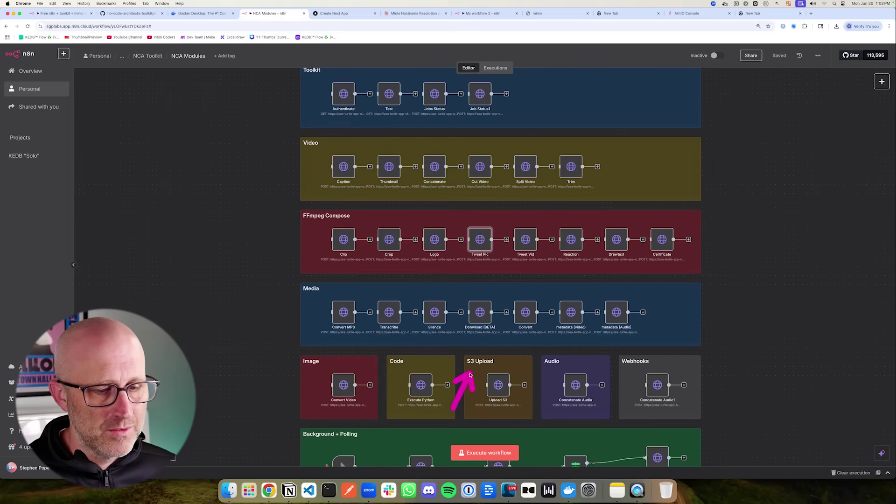
pyautogui.moveTo(536, 418); pyautogui.dragTo(556, 372)
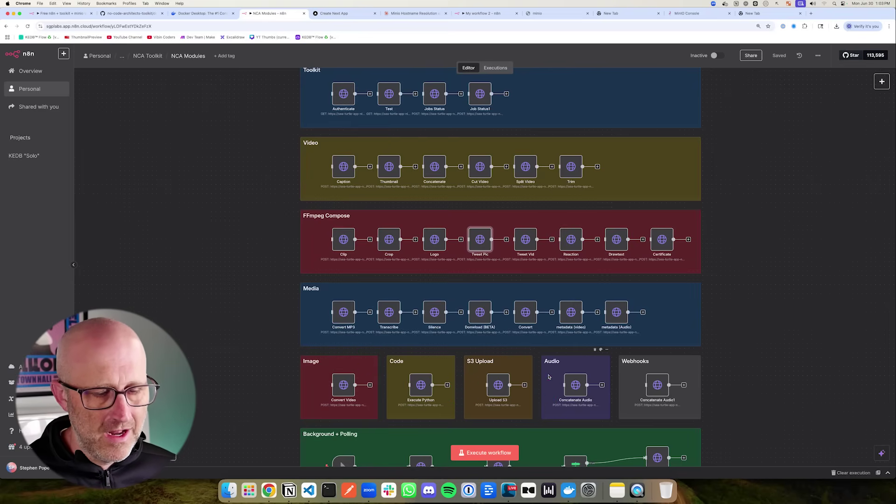
pyautogui.scroll(-1, 355, 224)
pyautogui.moveTo(181, 216); pyautogui.dragTo(245, 191)
pyautogui.moveTo(183, 213); pyautogui.dragTo(264, 371)
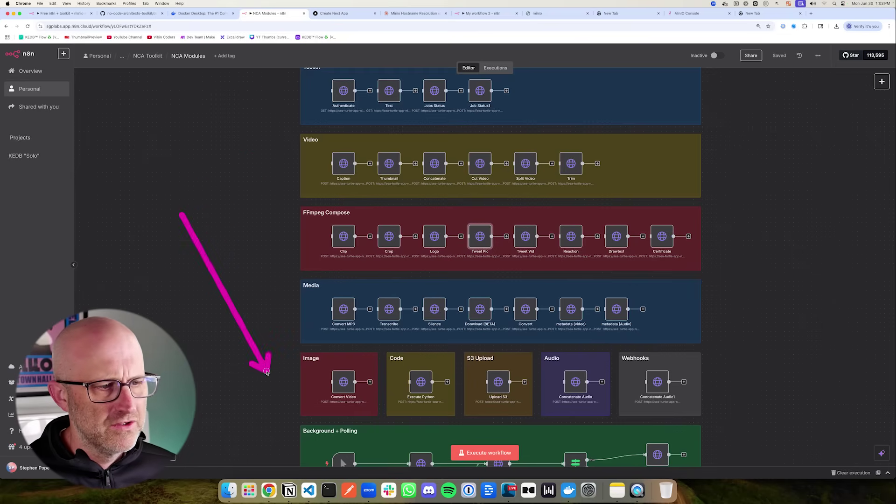
pyautogui.scroll(1, 284, 360)
pyautogui.scroll(1, 283, 359)
pyautogui.moveTo(125, 180)
pyautogui.mouseDown()
pyautogui.moveTo(132, 228)
pyautogui.moveTo(165, 177)
pyautogui.mouseUp()
pyautogui.moveTo(123, 199); pyautogui.dragTo(171, 193)
pyautogui.moveTo(171, 185)
pyautogui.mouseDown()
pyautogui.moveTo(178, 225)
pyautogui.moveTo(202, 217)
pyautogui.mouseUp()
pyautogui.moveTo(212, 178); pyautogui.dragTo(218, 221)
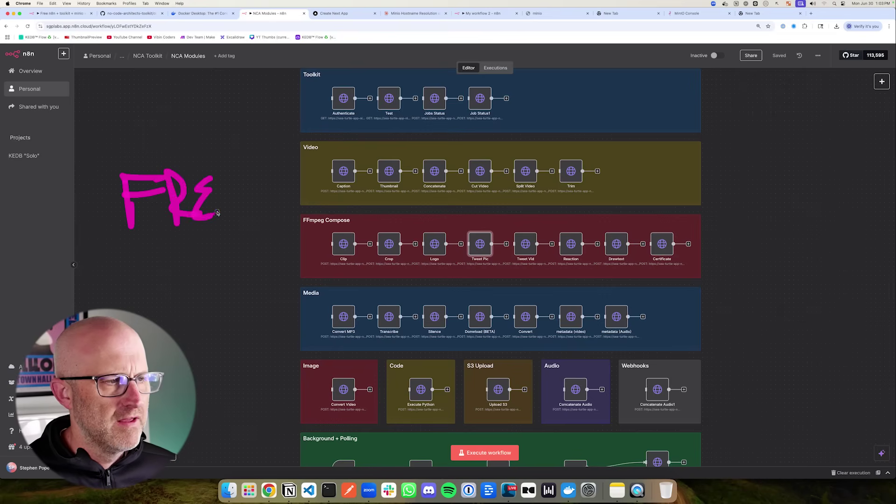
pyautogui.moveTo(245, 177); pyautogui.dragTo(243, 229)
pyautogui.moveTo(155, 255)
pyautogui.mouseDown()
pyautogui.moveTo(145, 312)
pyautogui.moveTo(169, 302)
pyautogui.moveTo(176, 280)
pyautogui.mouseUp()
pyautogui.moveTo(180, 255)
pyautogui.mouseDown()
pyautogui.moveTo(190, 299)
pyautogui.moveTo(193, 280)
pyautogui.mouseUp()
pyautogui.moveTo(201, 254); pyautogui.dragTo(228, 243)
pyautogui.moveTo(223, 247)
pyautogui.mouseDown()
pyautogui.moveTo(217, 291)
pyautogui.moveTo(250, 286)
pyautogui.mouseUp()
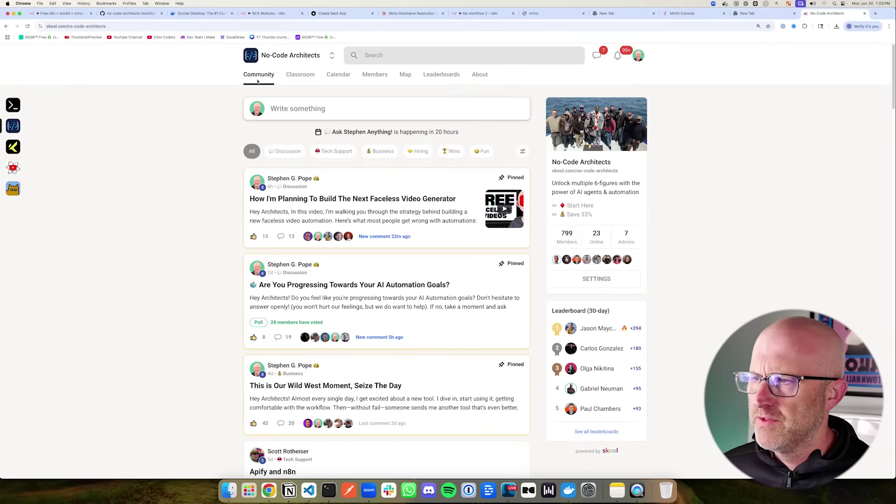
# Open the n8n + Make Templates course in the No-Code Architects classroom on Skool and look over its template list
pyautogui.click(300, 75)
pyautogui.moveTo(319, 173); pyautogui.dragTo(383, 150)
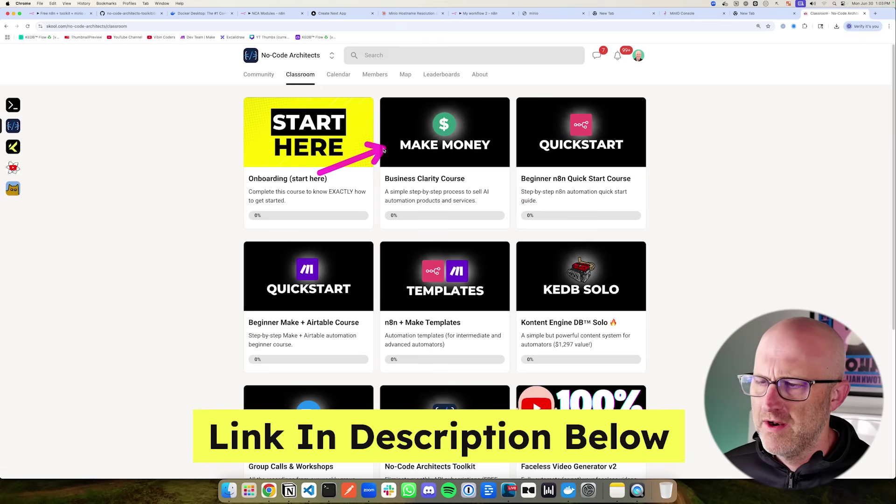
pyautogui.moveTo(686, 188); pyautogui.dragTo(641, 160)
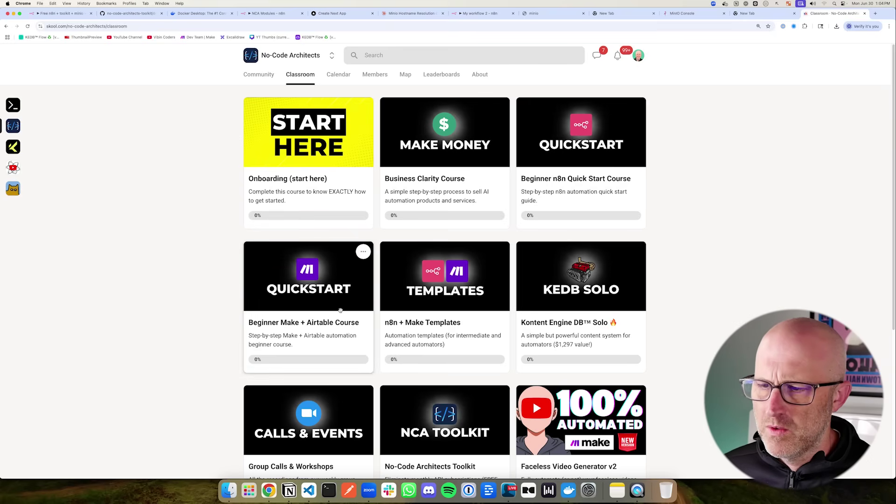
pyautogui.click(439, 322)
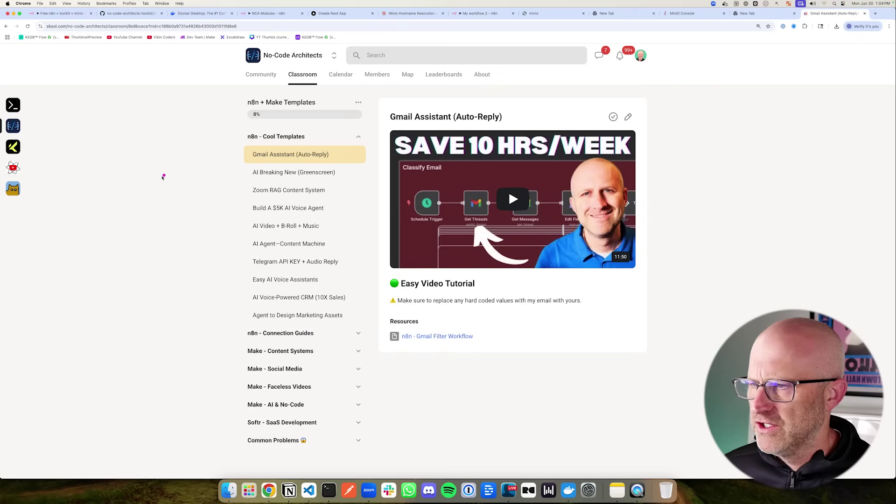
pyautogui.moveTo(156, 184)
pyautogui.mouseDown()
pyautogui.moveTo(229, 148)
pyautogui.moveTo(226, 283)
pyautogui.mouseUp()
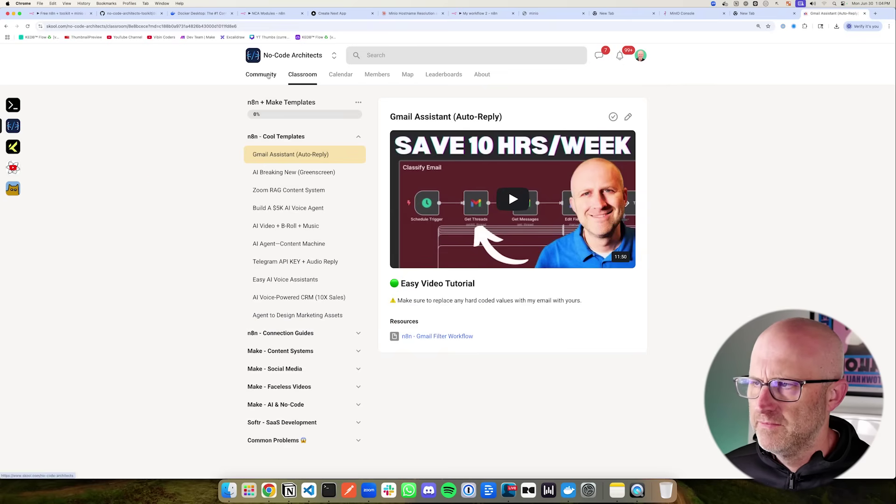
# View the video editor in the Create Next App browser tab, and return to the No-Code Architects community page
pyautogui.click(331, 13)
pyautogui.moveTo(250, 130)
pyautogui.mouseDown()
pyautogui.moveTo(320, 90)
pyautogui.moveTo(331, 142)
pyautogui.mouseUp()
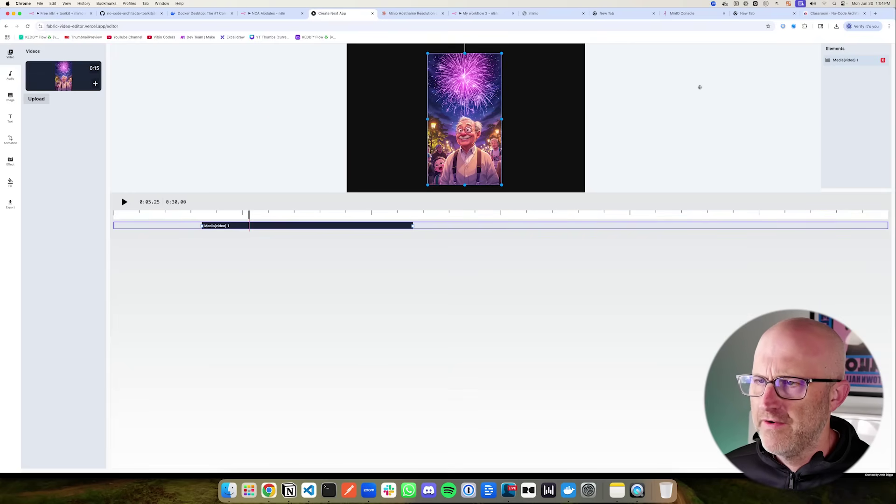
pyautogui.press('super+9')
pyautogui.moveTo(572, 219)
pyautogui.mouseDown()
pyautogui.moveTo(544, 250)
pyautogui.moveTo(574, 224)
pyautogui.mouseUp()
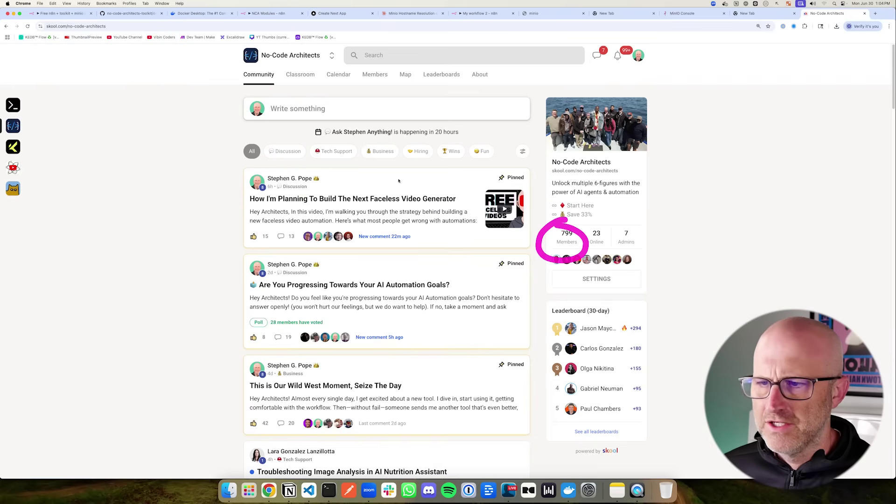
# Open the No-Code Architects calendar for June 2025 and check the weekday calls in the week of June 30
pyautogui.click(304, 75)
pyautogui.moveTo(269, 336); pyautogui.dragTo(273, 367)
pyautogui.moveTo(320, 346); pyautogui.dragTo(320, 359)
pyautogui.moveTo(377, 340); pyautogui.dragTo(382, 362)
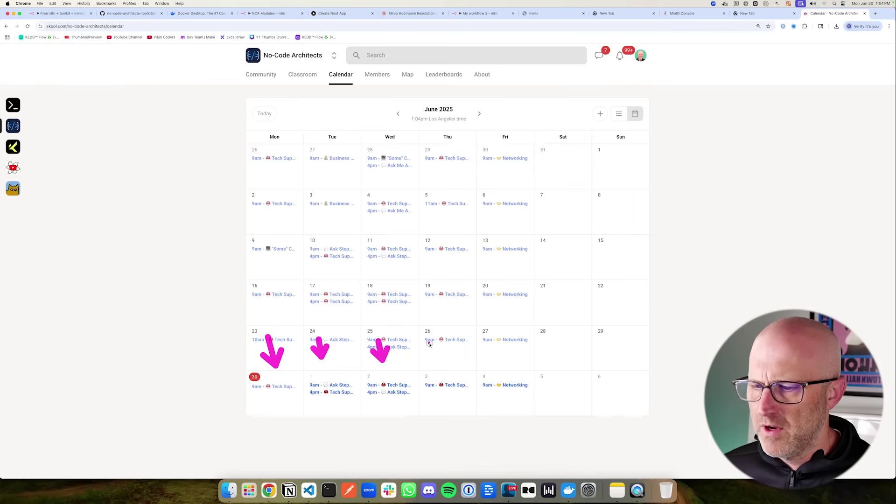
pyautogui.moveTo(426, 340); pyautogui.dragTo(439, 364)
pyautogui.moveTo(485, 339); pyautogui.dragTo(499, 366)
# Return from the calendar to the No-Code Architects community feed
pyautogui.press('super+bracketleft')
pyautogui.moveTo(69, 193); pyautogui.dragTo(82, 227)
pyautogui.moveTo(97, 188)
pyautogui.mouseDown()
pyautogui.moveTo(140, 170)
pyautogui.moveTo(148, 203)
pyautogui.mouseUp()
pyautogui.moveTo(163, 184); pyautogui.dragTo(157, 192)
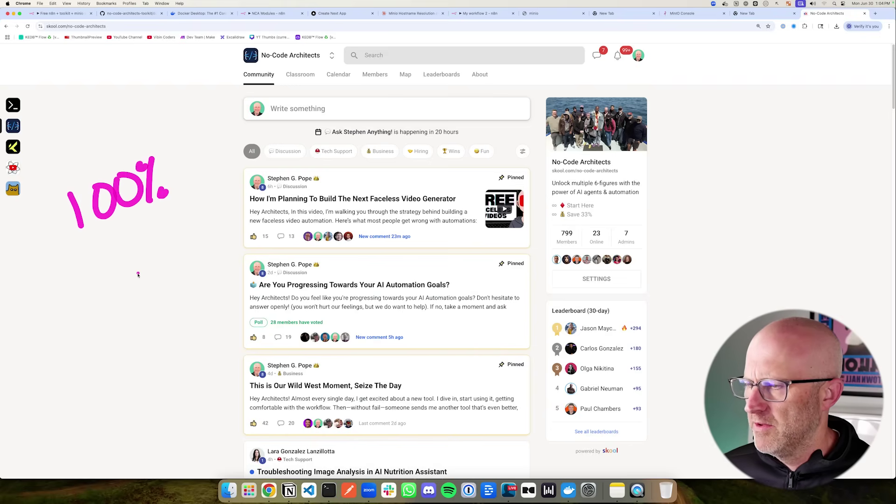
pyautogui.moveTo(138, 274); pyautogui.dragTo(129, 251)
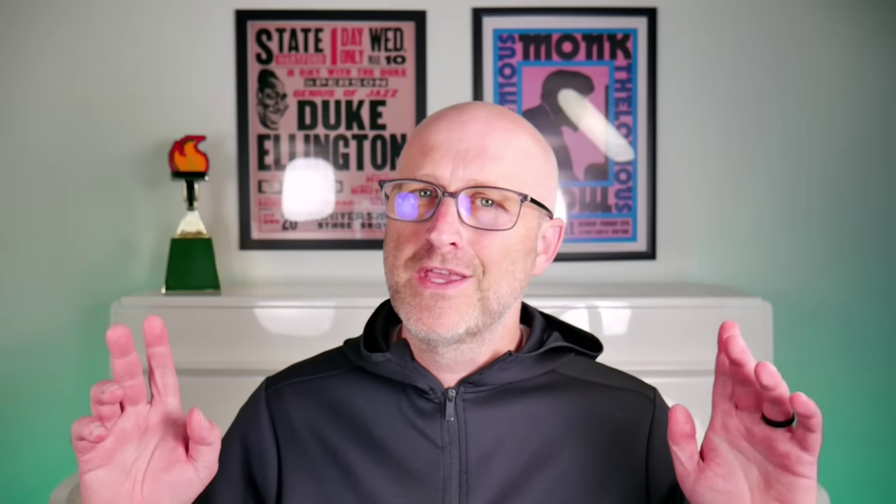